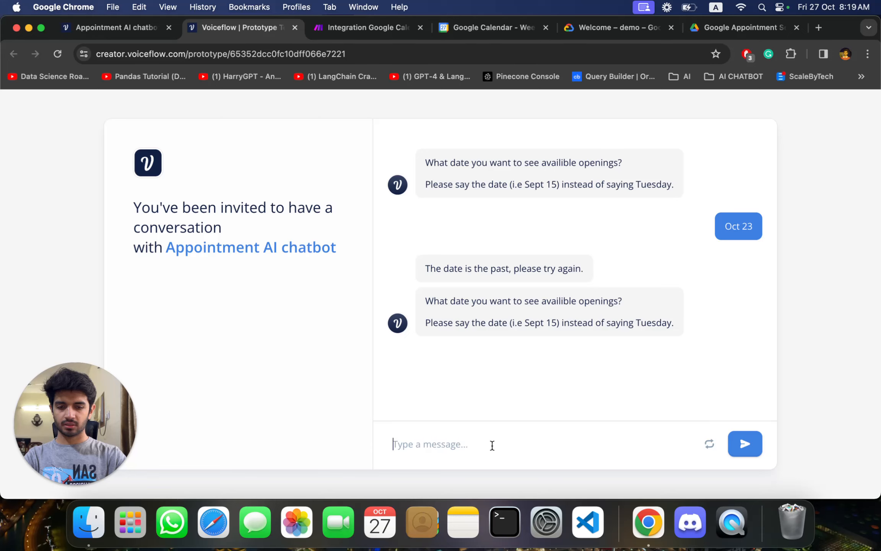
- Answer the chatbot's date question with the invalid date "OCjnas 1221" to test its error handling
text(ocjnas 1221)
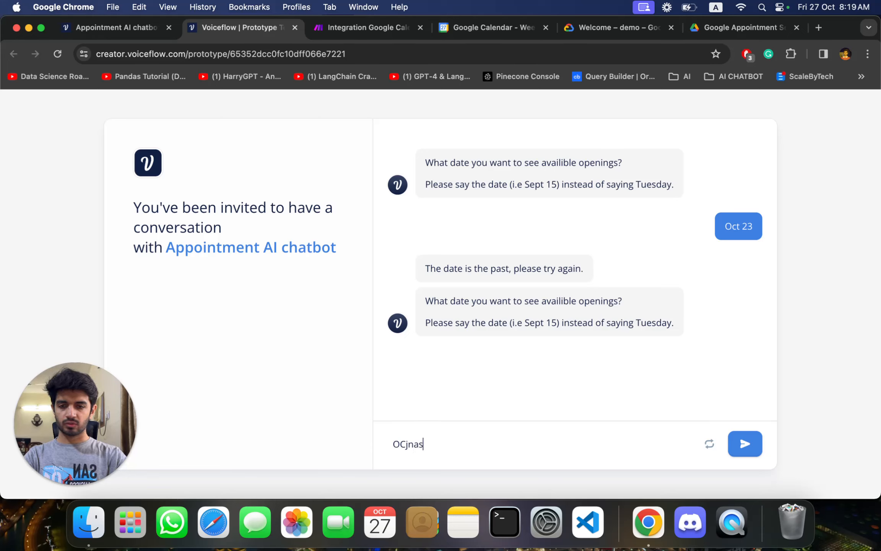
key(Return)
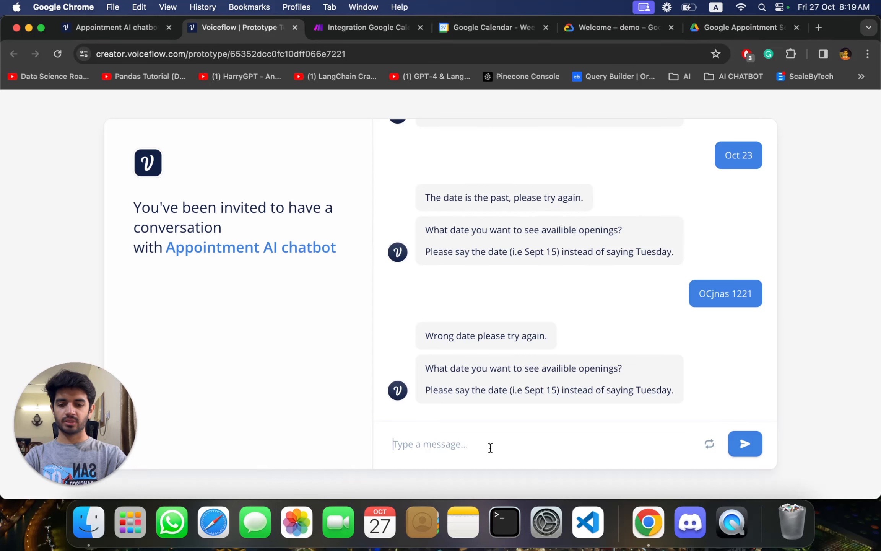
- Send "OCt 29" as the requested date and review the available time slots in the reply
text(OCt 29)
key(Return)
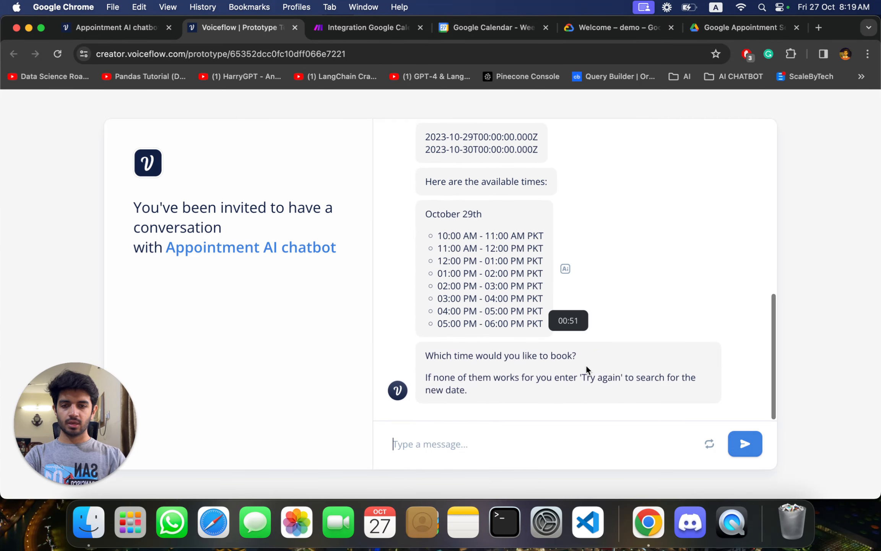
scroll(662, 299, up, 3)
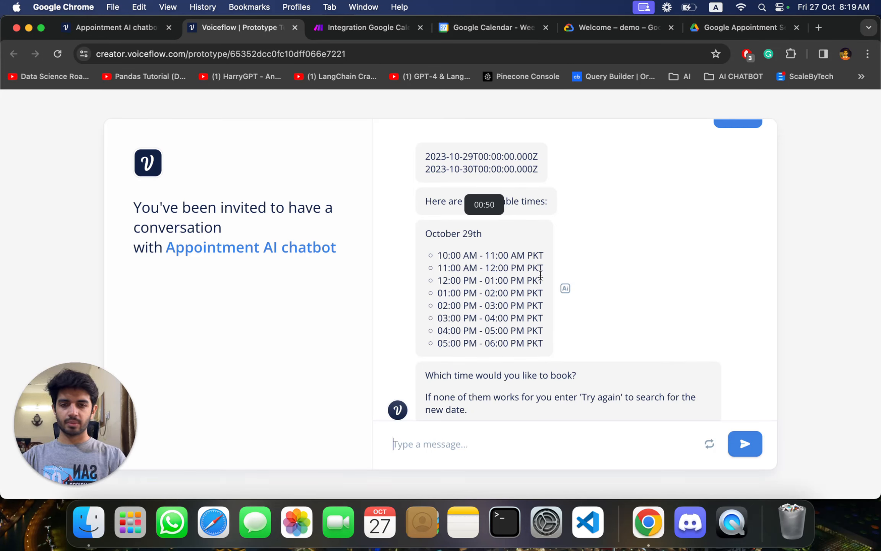
scroll(542, 285, up, 2)
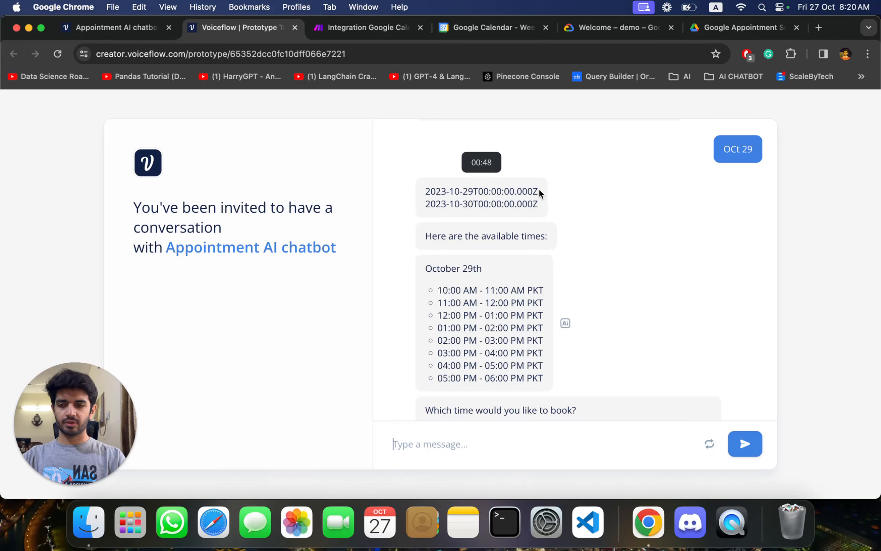
scroll(493, 291, down, 3)
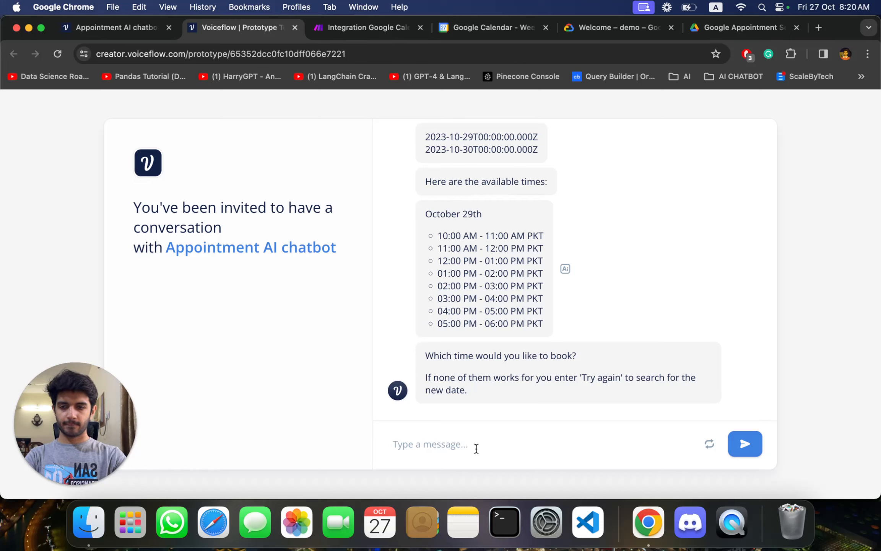
- Choose the 12pm slot and confirm the appointment time with Yes
text(12pm)
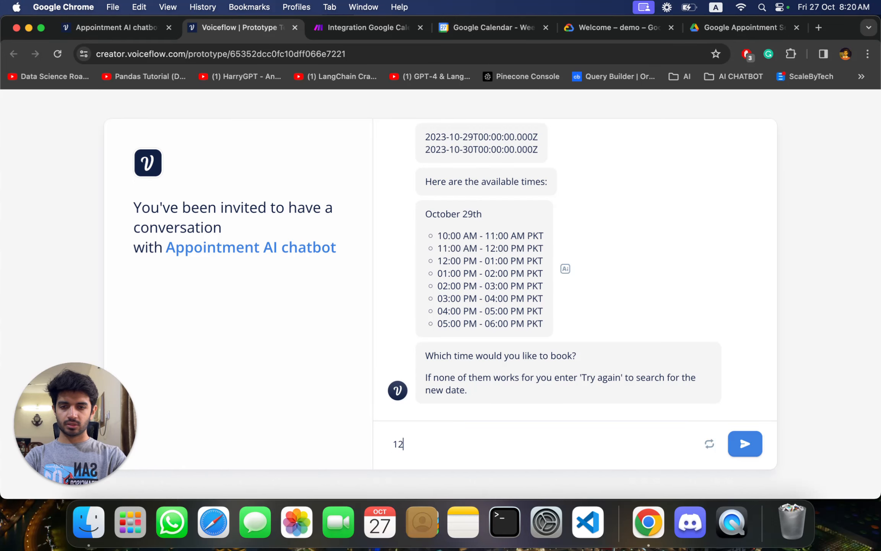
key(Return)
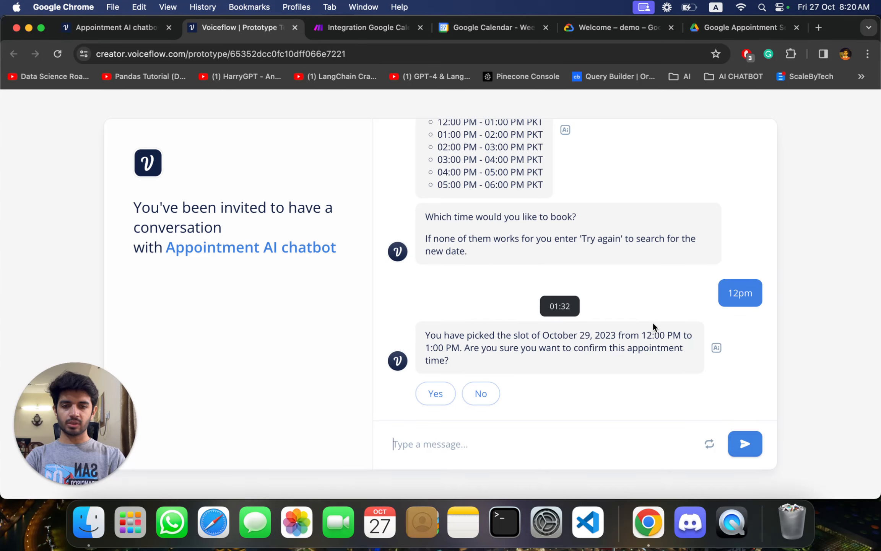
click(433, 397)
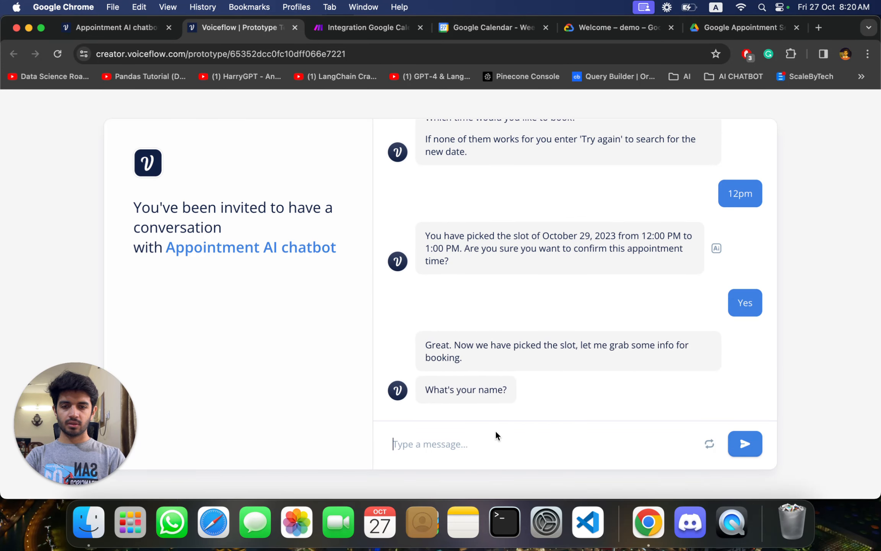
- Answer the chatbot's name question with the attendee's first name
text(HAda)
key(BackSpace)
key(BackSpace)
key(BackSpace)
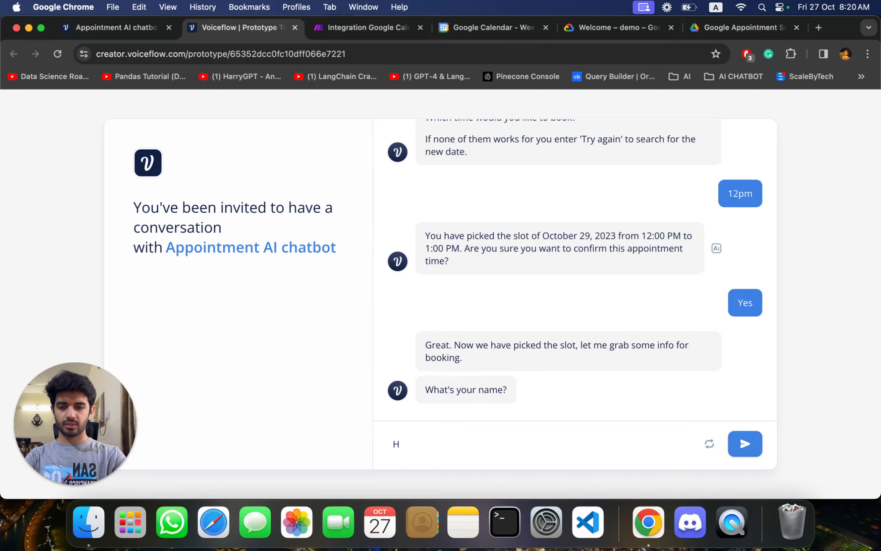
text(aseeb)
key(Return)
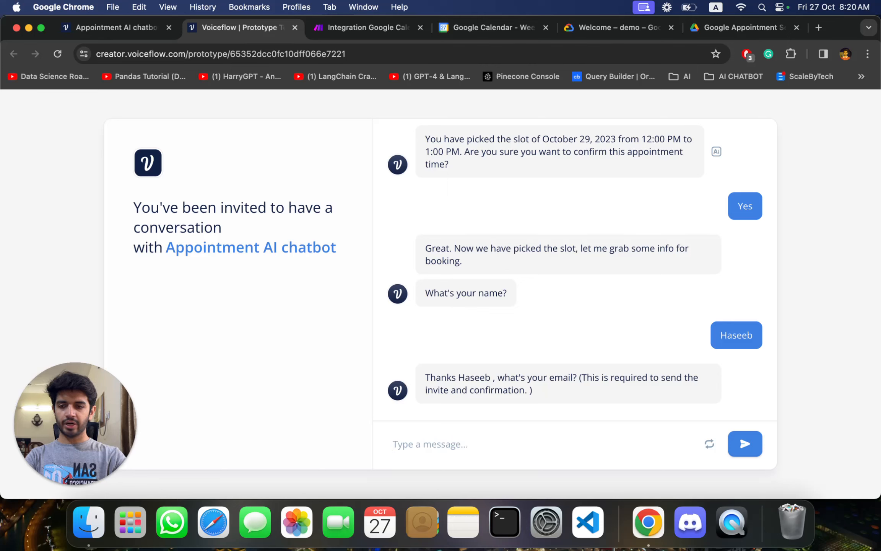
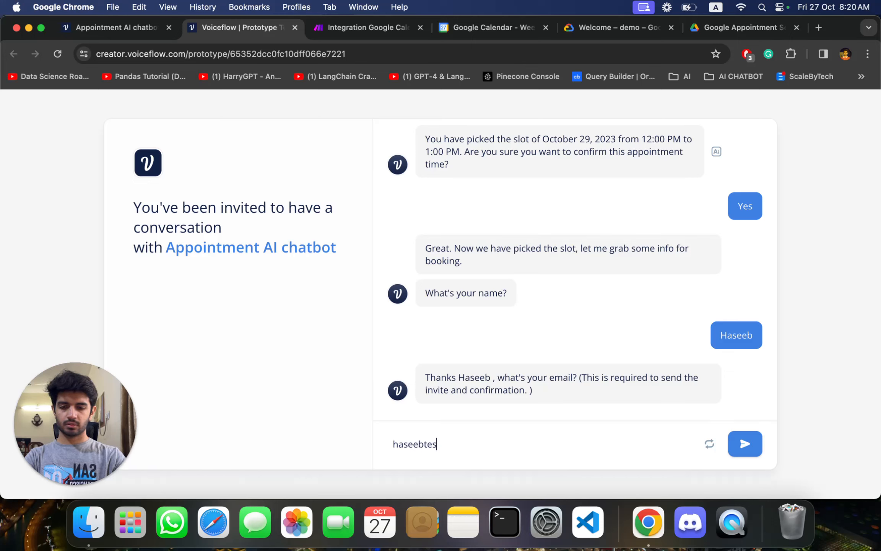
- Provide the attendee's email address to complete the appointment booking
key(Return)
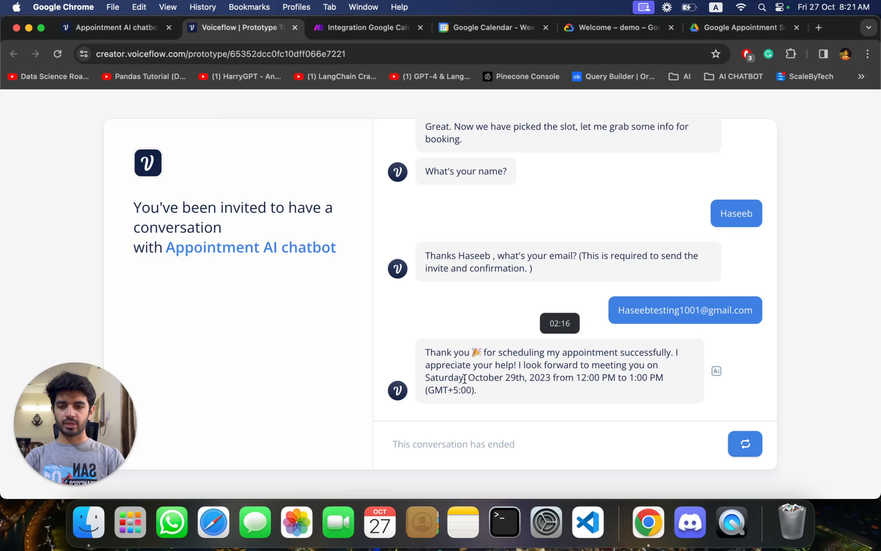
- Switch to Google Calendar and check Sunday, October 29 for the booked appointment
click(481, 30)
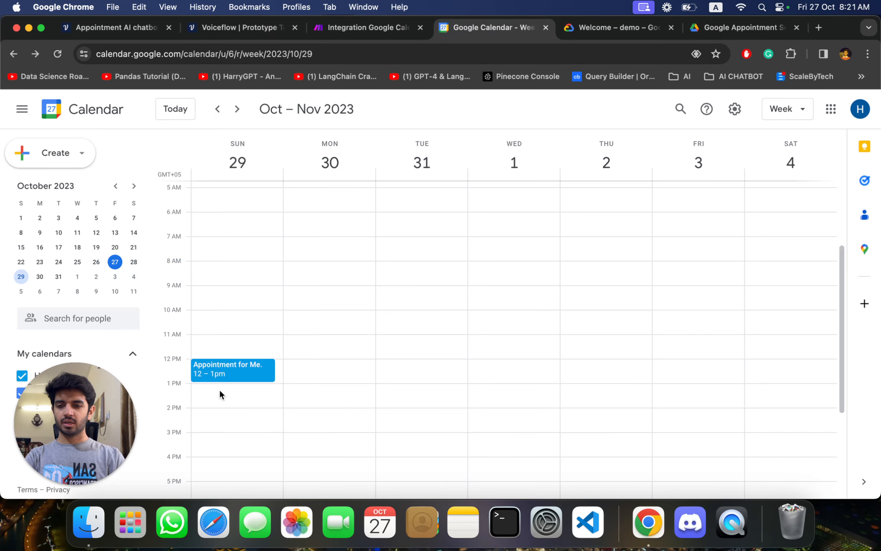
scroll(264, 282, up, 5)
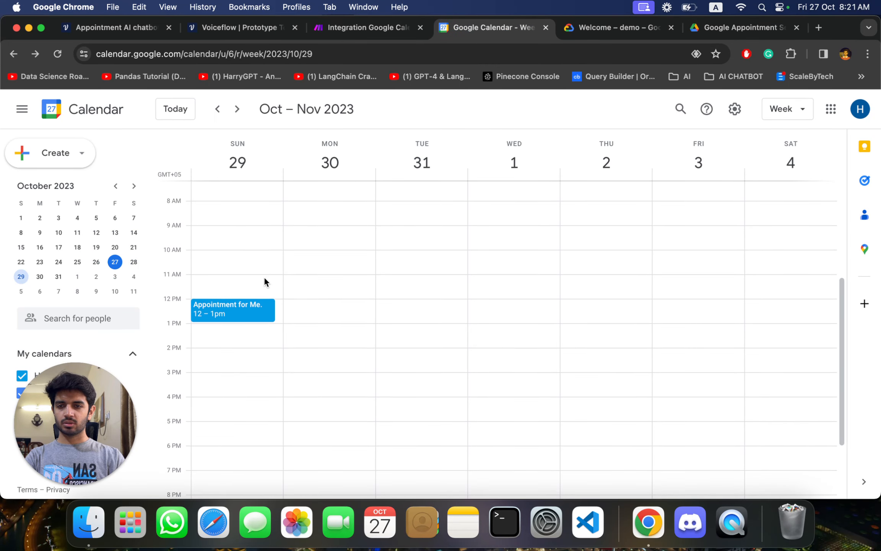
scroll(265, 278, up, 1)
scroll(264, 279, down, 3)
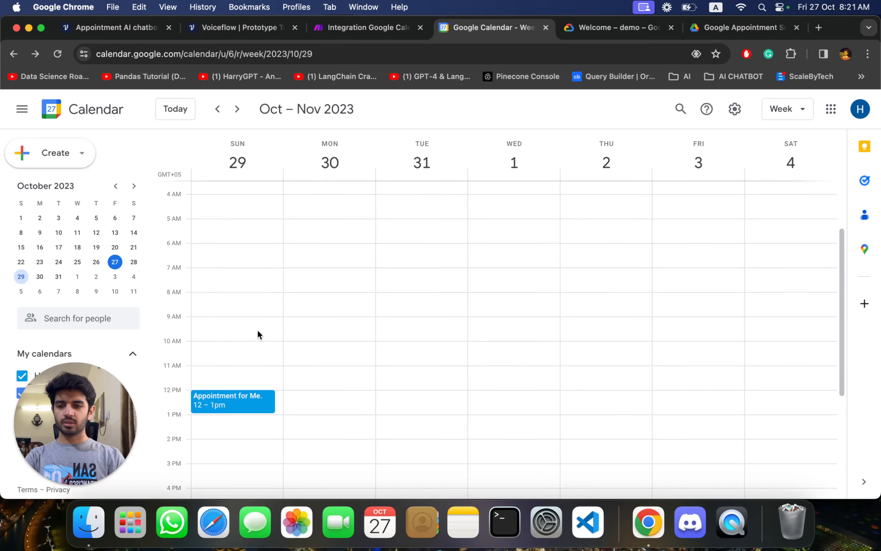
scroll(265, 296, up, 2)
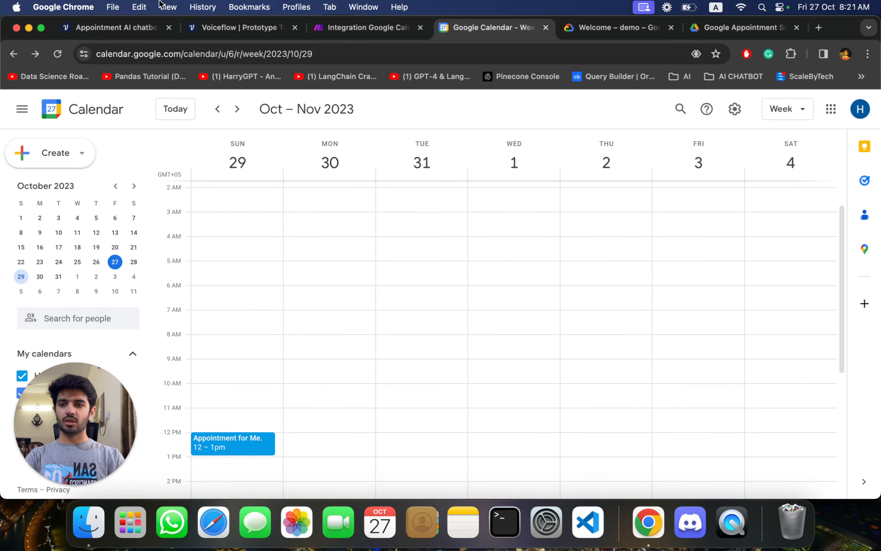
- Return to the Voiceflow prototype, look back over the finished chat, and start a new conversation
click(141, 24)
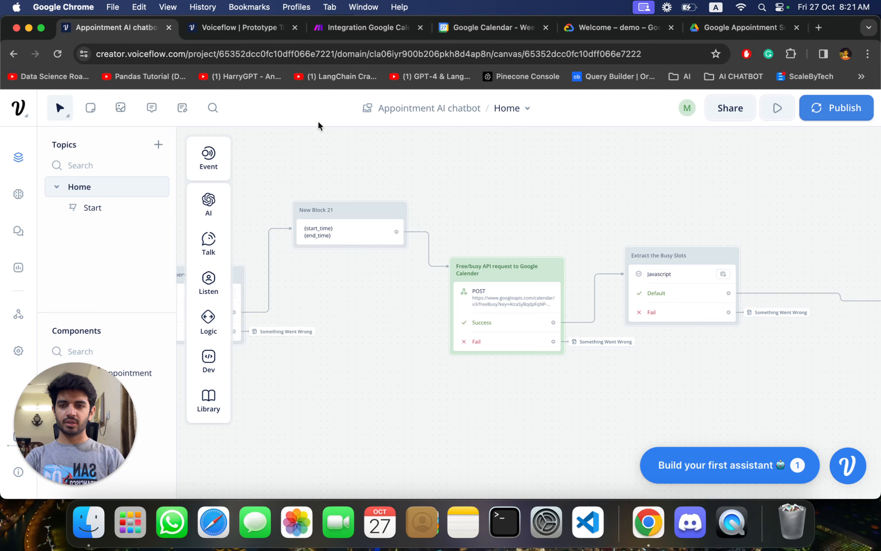
click(237, 27)
scroll(535, 281, up, 5)
scroll(548, 277, up, 3)
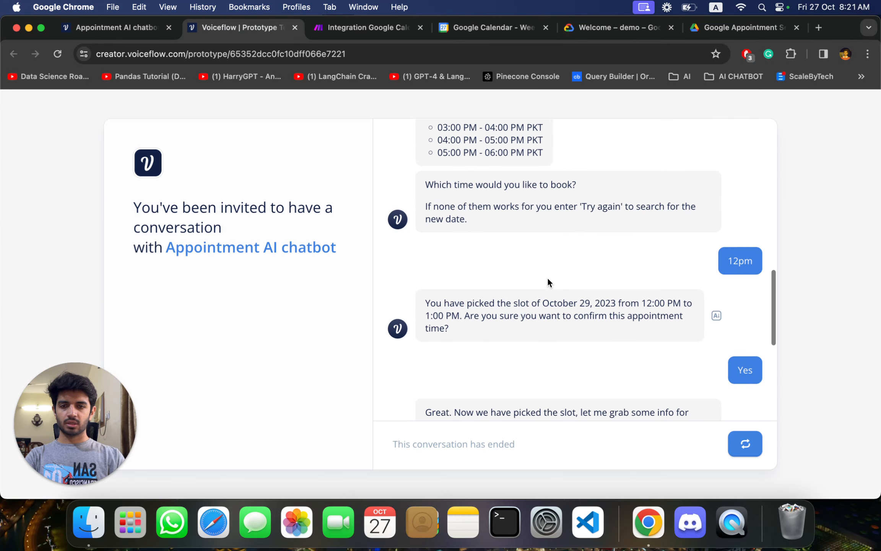
scroll(547, 276, down, 8)
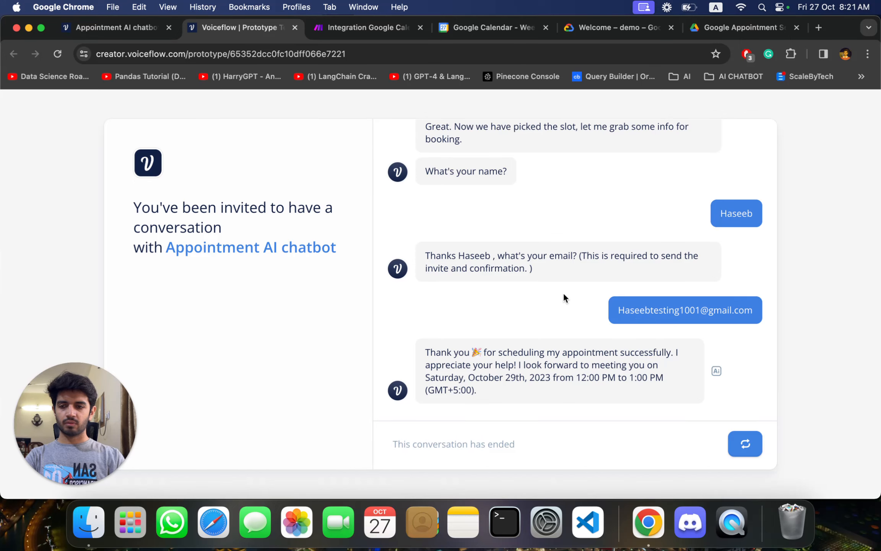
click(745, 443)
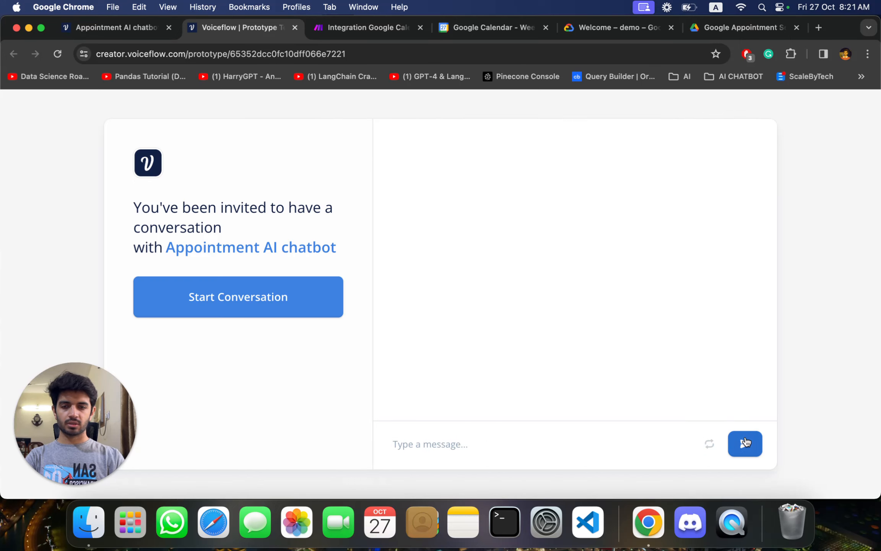
click(244, 277)
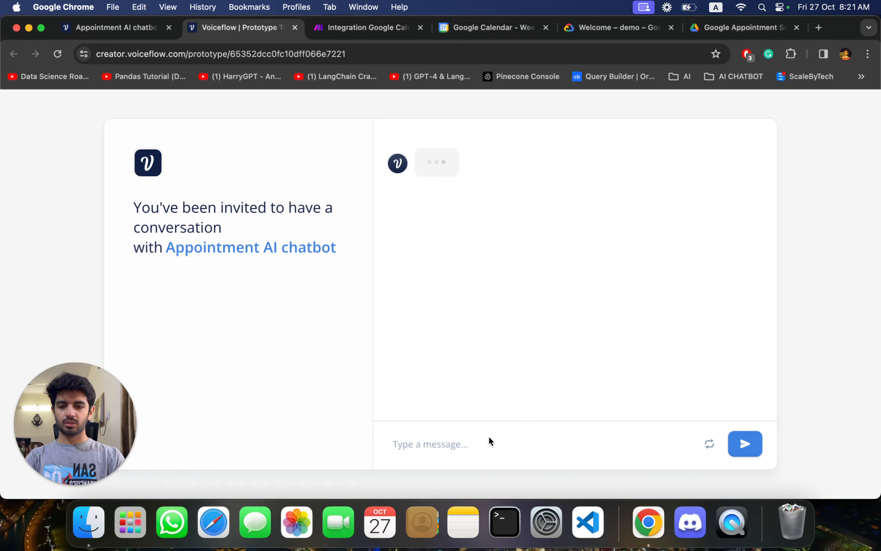
- Request the openings for "Oct 29" in the new conversation
text(Oc)
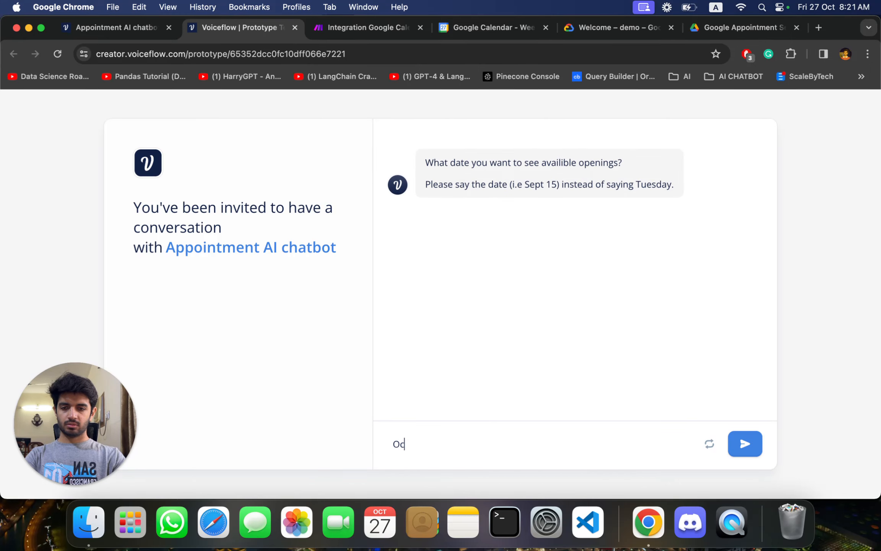
text(t 29)
key(Return)
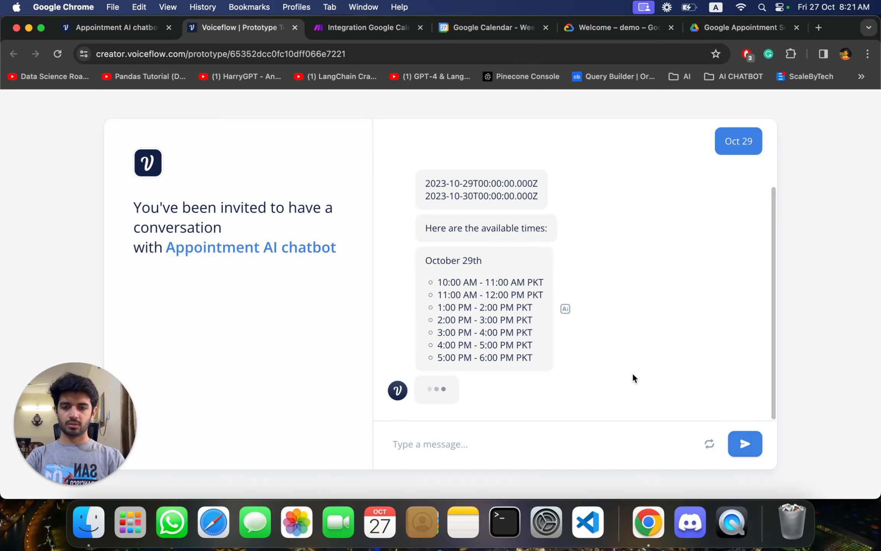
- Examine the times offered for October 29th to see whether the booked slot is still listed
scroll(580, 332, up, 1)
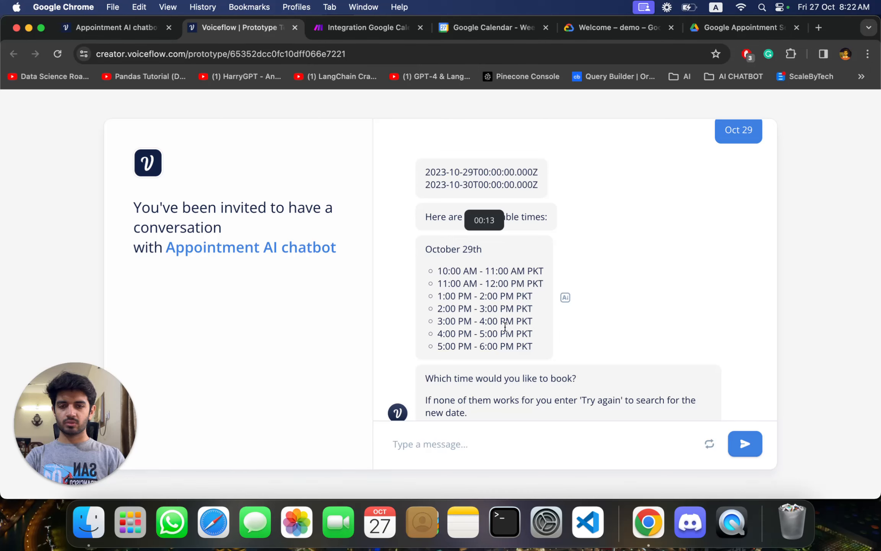
scroll(505, 327, down, 1)
scroll(505, 327, up, 1)
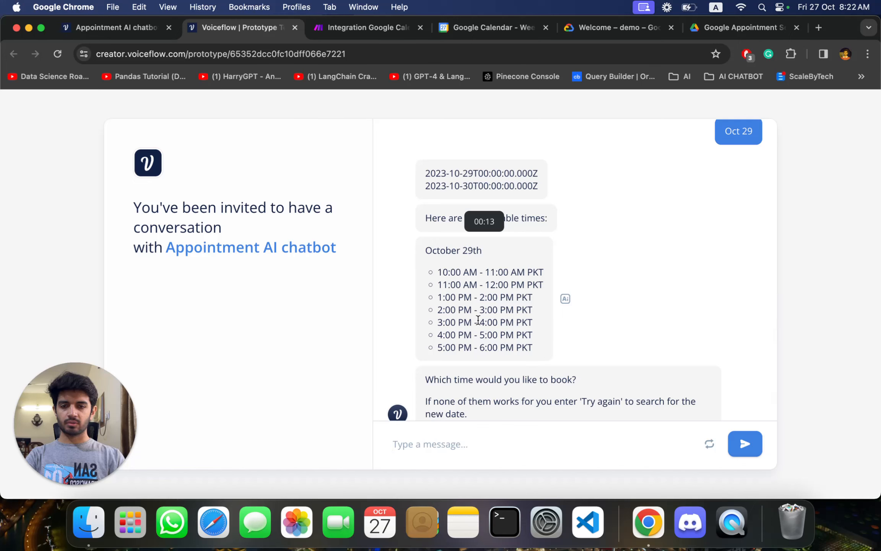
scroll(517, 313, down, 1)
scroll(520, 311, up, 1)
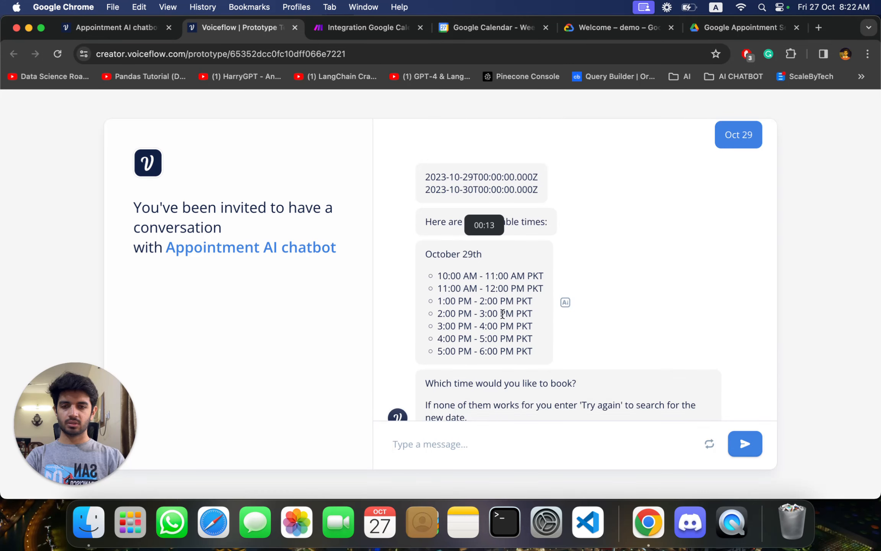
scroll(503, 313, up, 3)
scroll(503, 314, down, 4)
scroll(503, 314, up, 1)
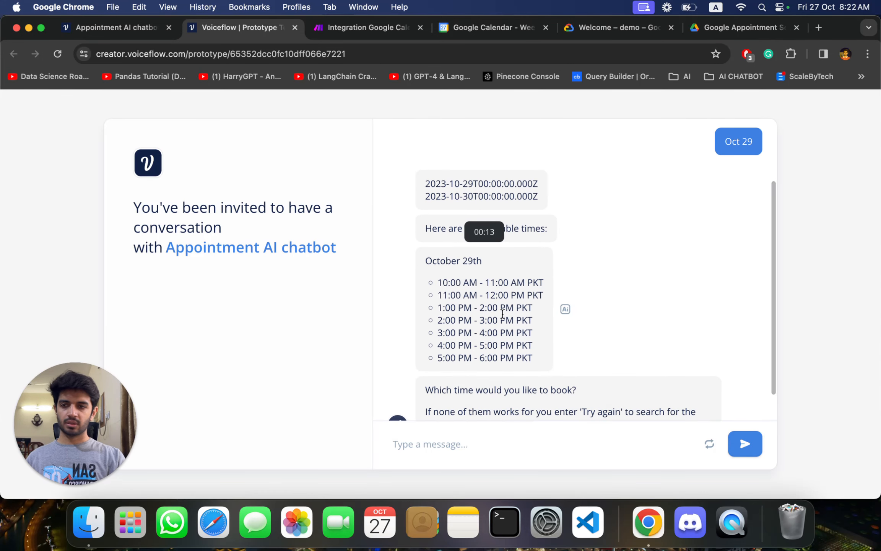
scroll(638, 277, up, 1)
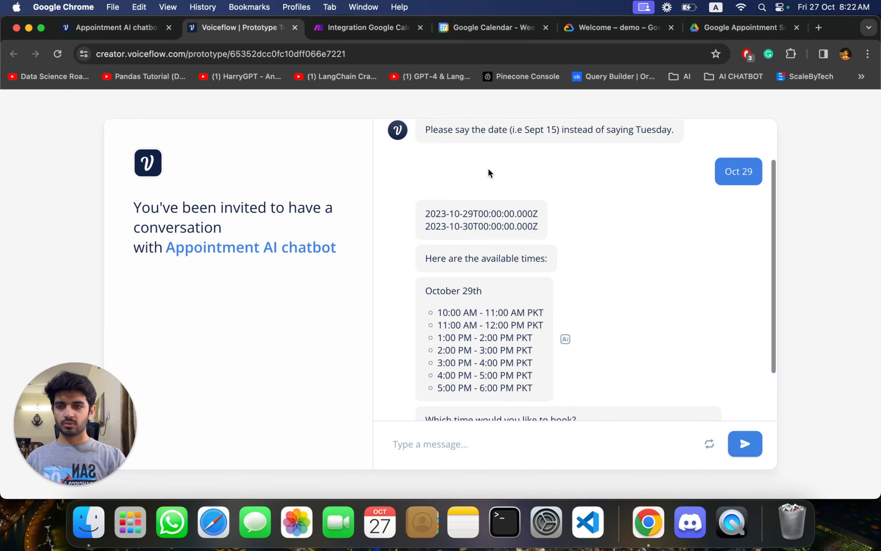
- Switch to the Appointment AI chatbot canvas and examine the blocks at the beginning of the flow
click(131, 26)
scroll(360, 226, left, 10)
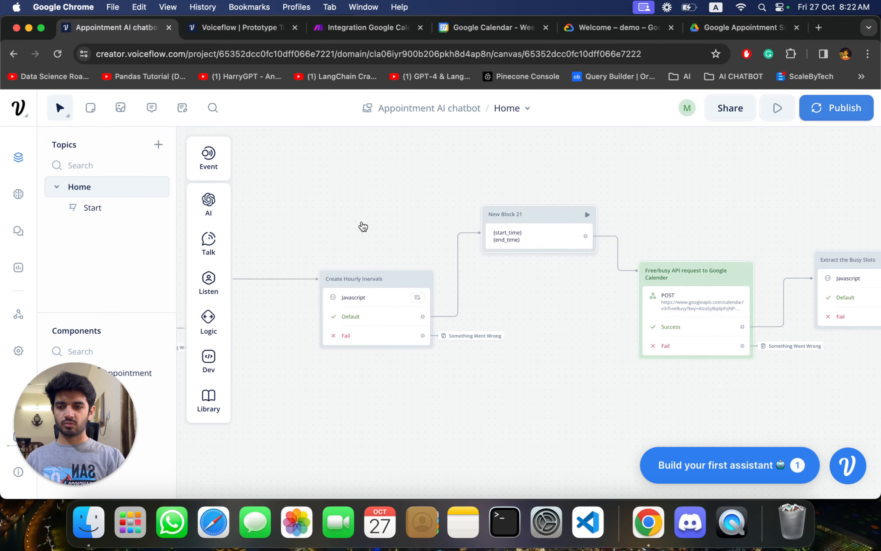
scroll(362, 226, left, 10)
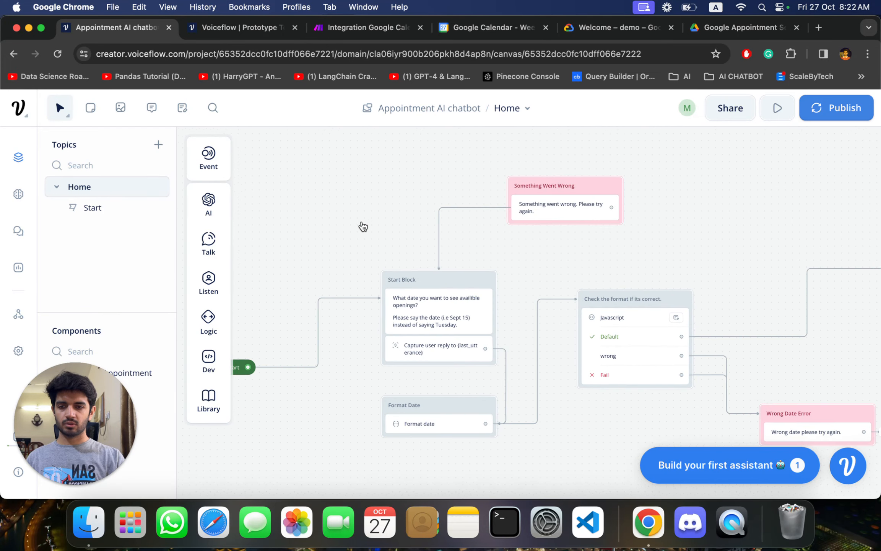
scroll(360, 226, down, 5)
scroll(531, 304, up, 2)
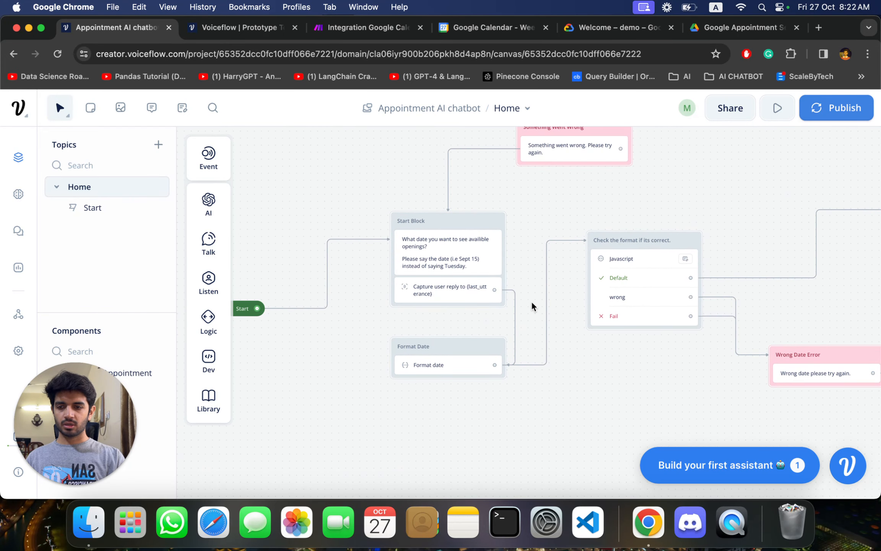
- View the chatbot file in the shared Google Drive folder and return to the Voiceflow canvas
click(688, 27)
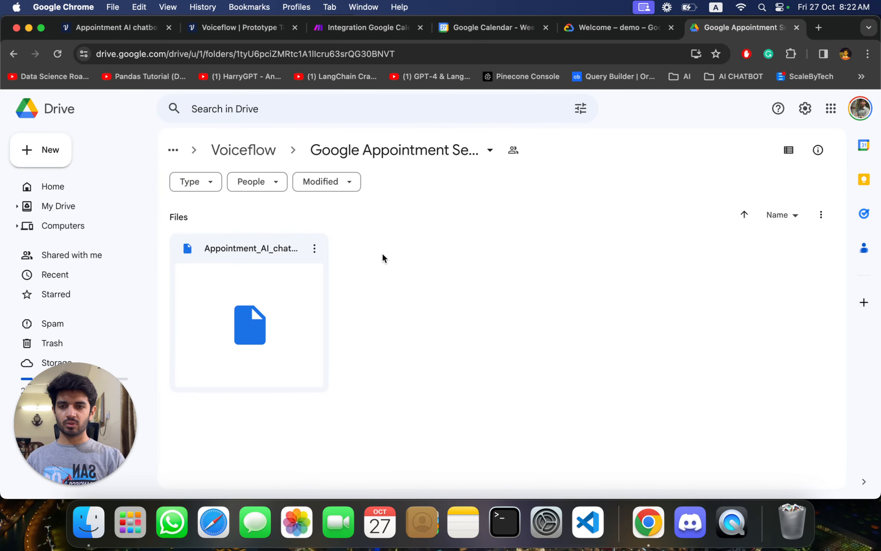
click(118, 34)
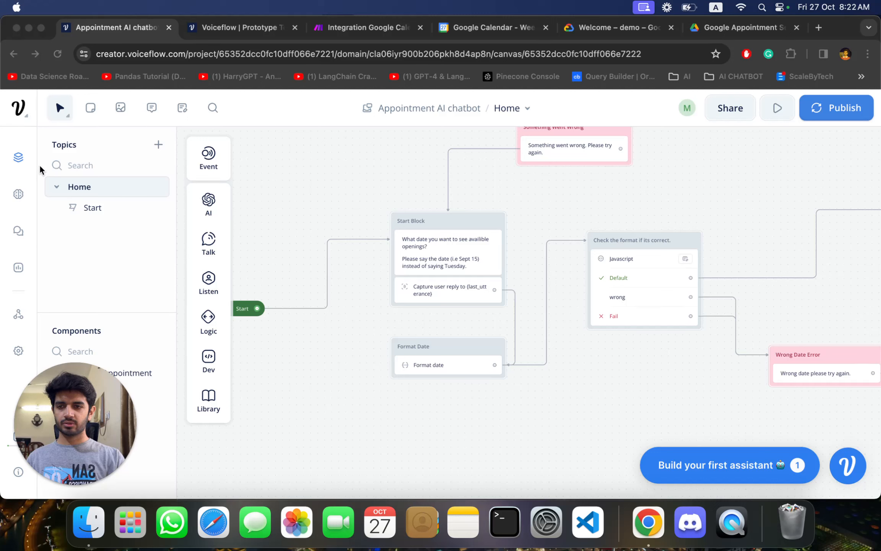
- Return to the assistants dashboard and reopen the Appointment AI chatbot in the designer
click(19, 108)
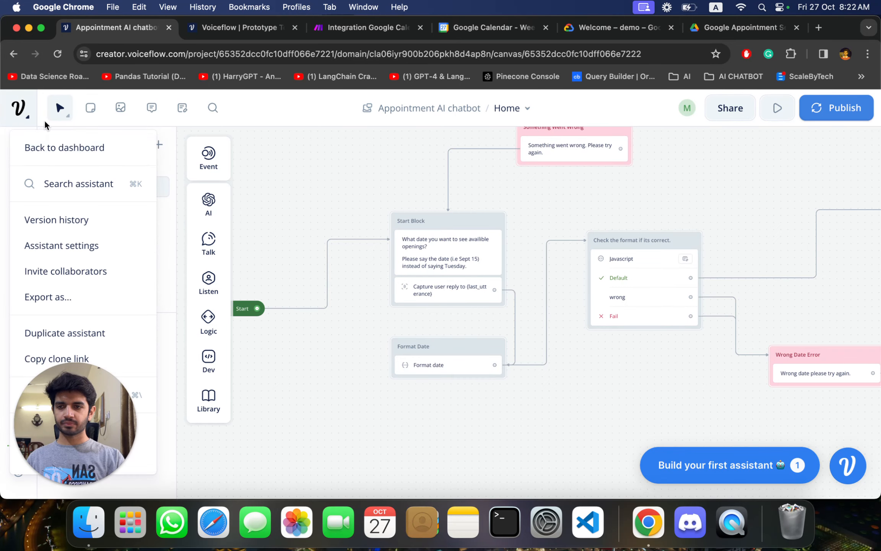
click(63, 147)
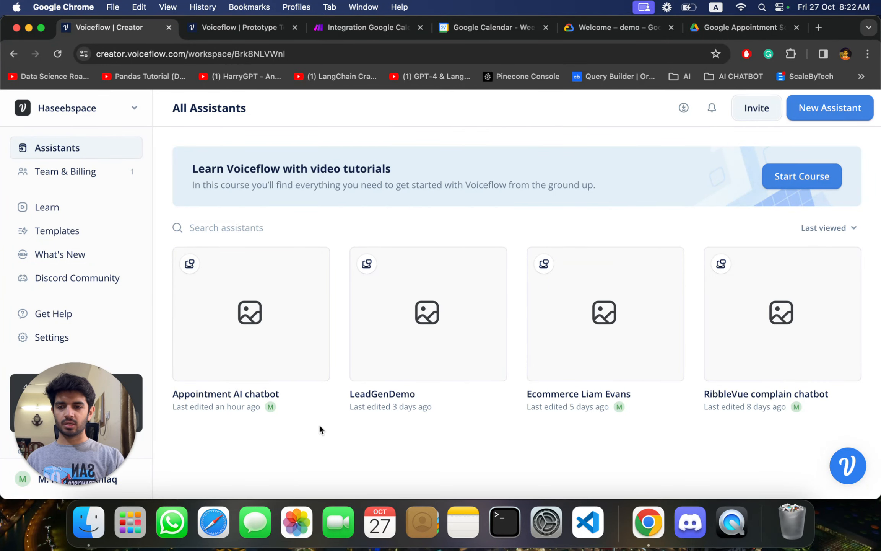
mouse_move(256, 354)
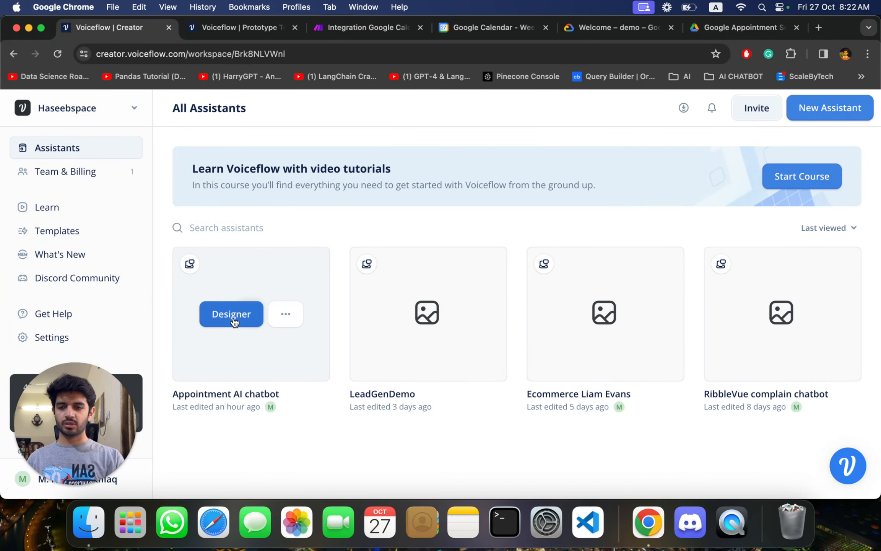
click(233, 316)
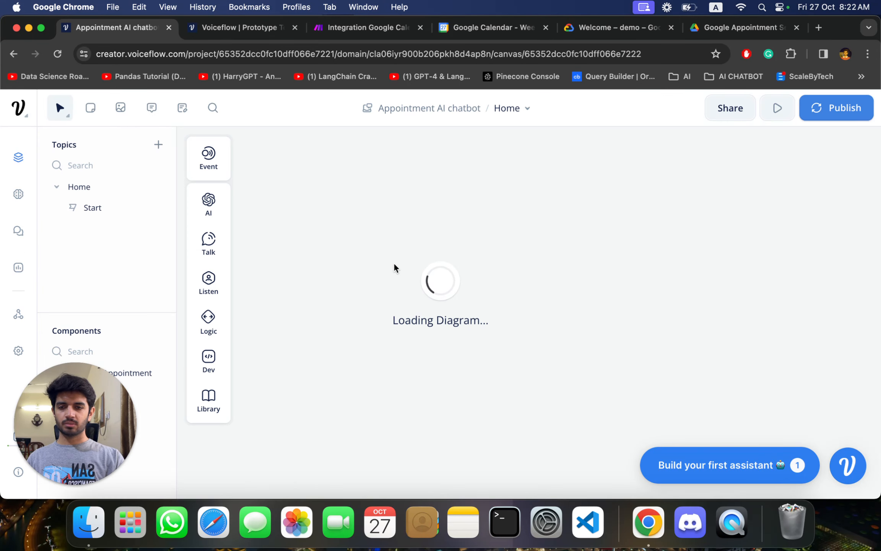
- Examine the Format date AI step's prompt and the variable it applies to, then close its settings
scroll(560, 395, up, 1)
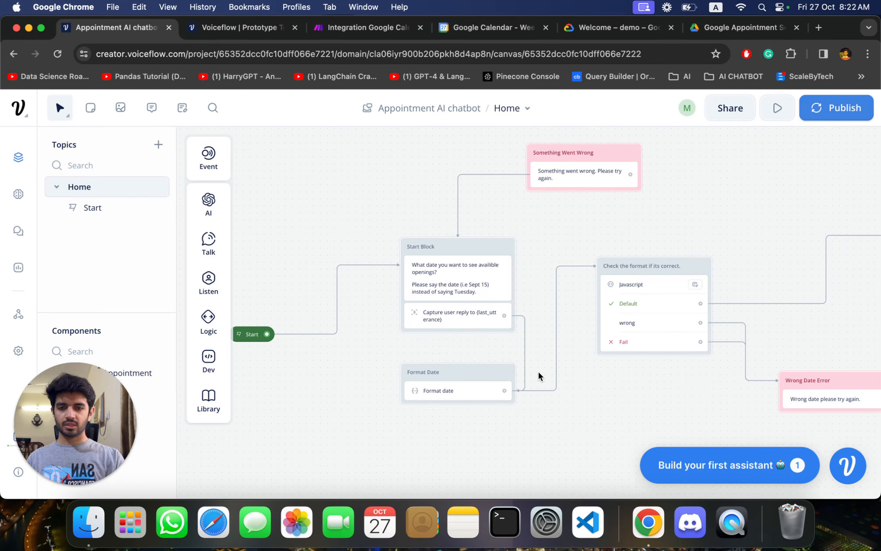
scroll(539, 375, down, 2)
scroll(539, 376, up, 2)
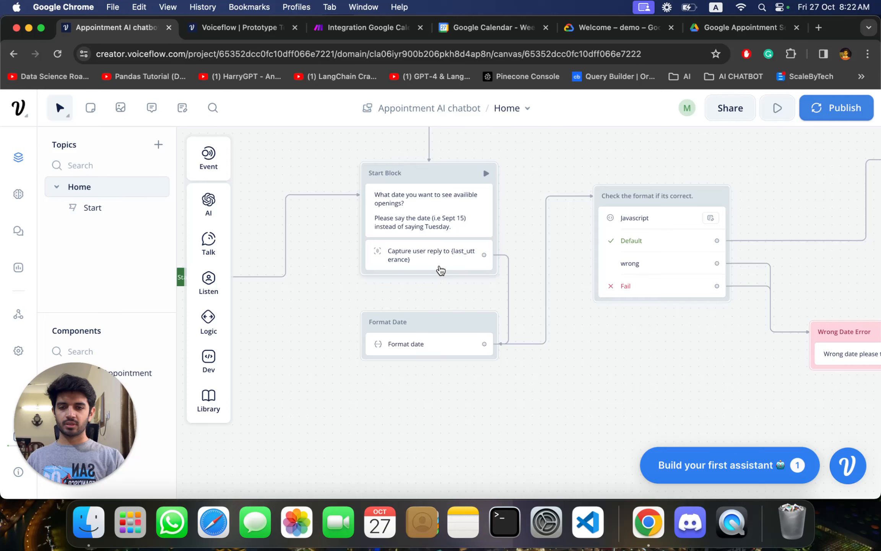
click(432, 329)
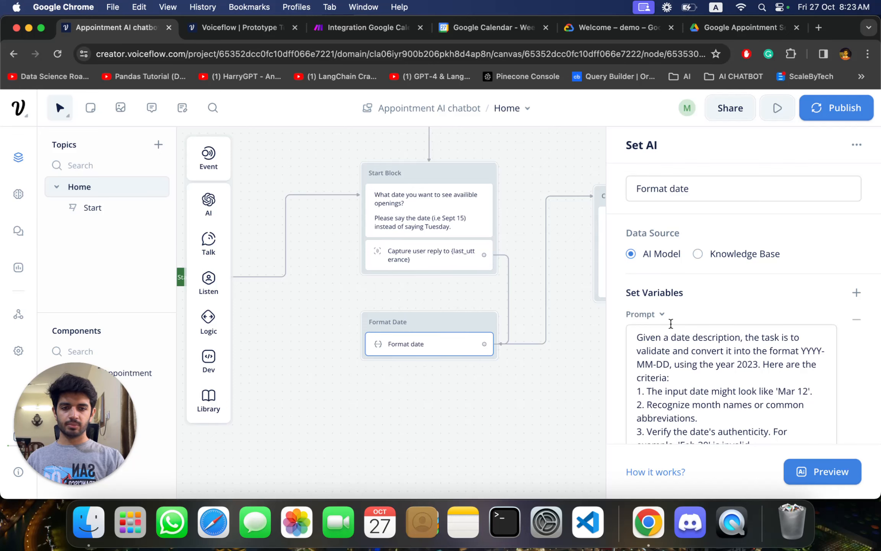
scroll(670, 324, down, 4)
scroll(671, 324, up, 2)
scroll(688, 329, down, 5)
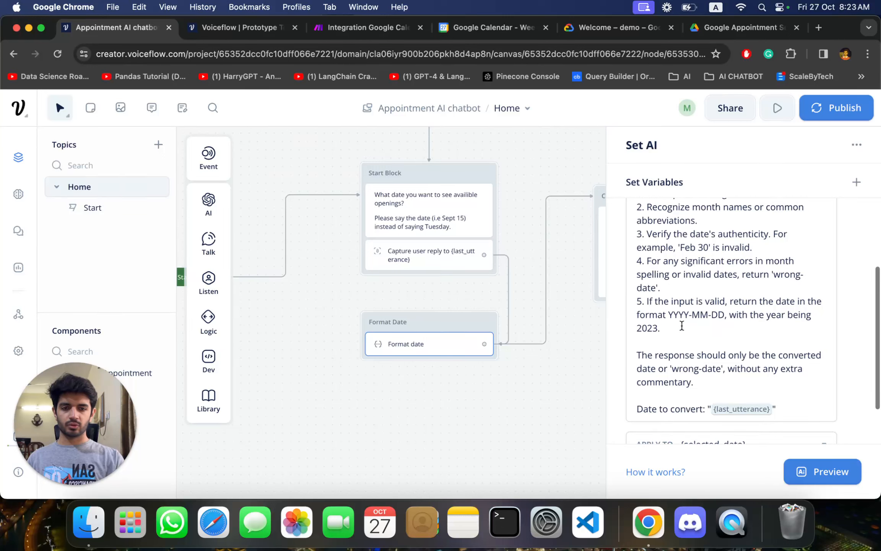
scroll(706, 331, up, 1)
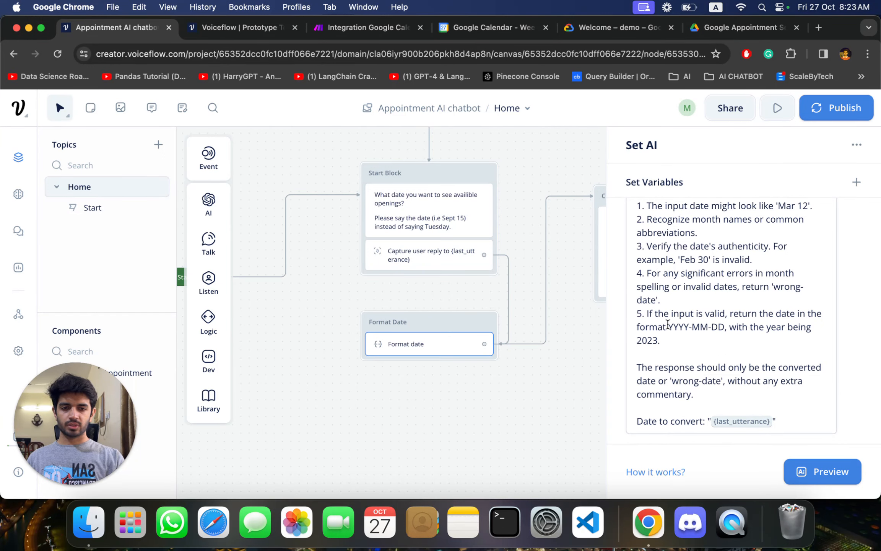
scroll(705, 331, up, 5)
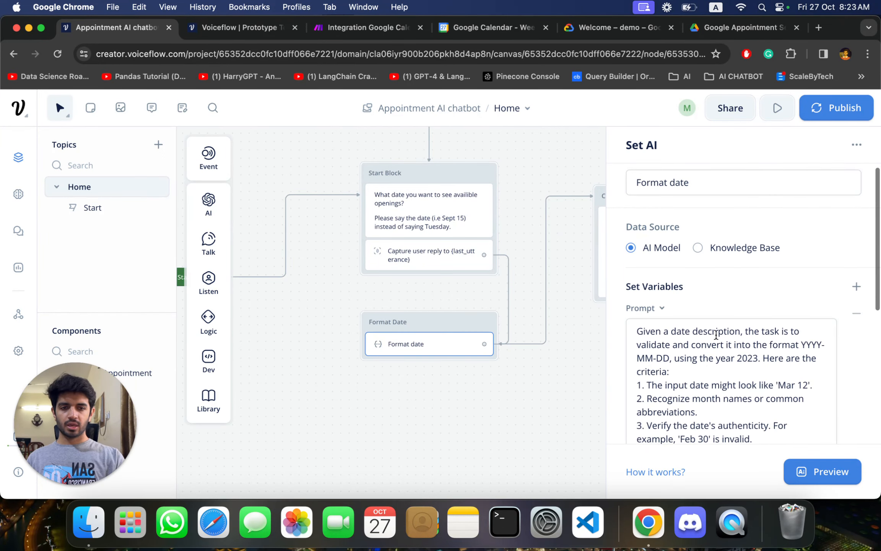
scroll(710, 338, down, 5)
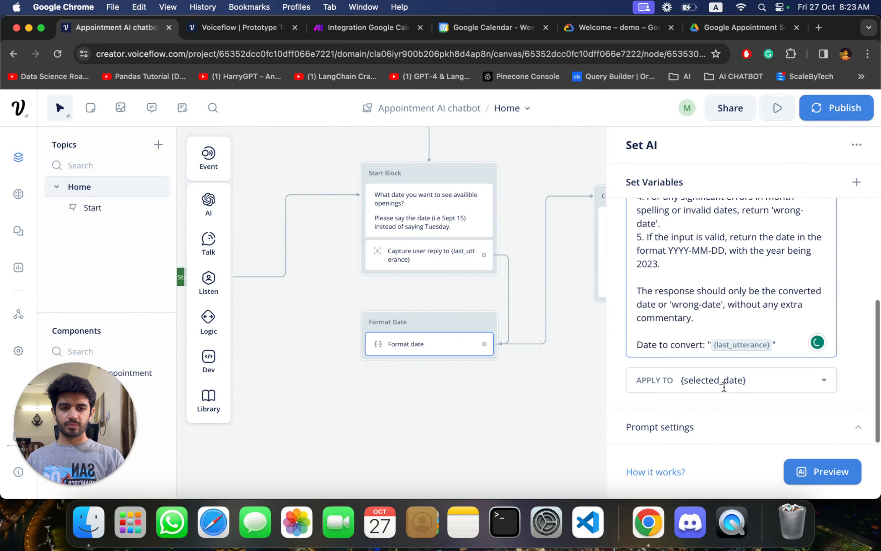
click(532, 403)
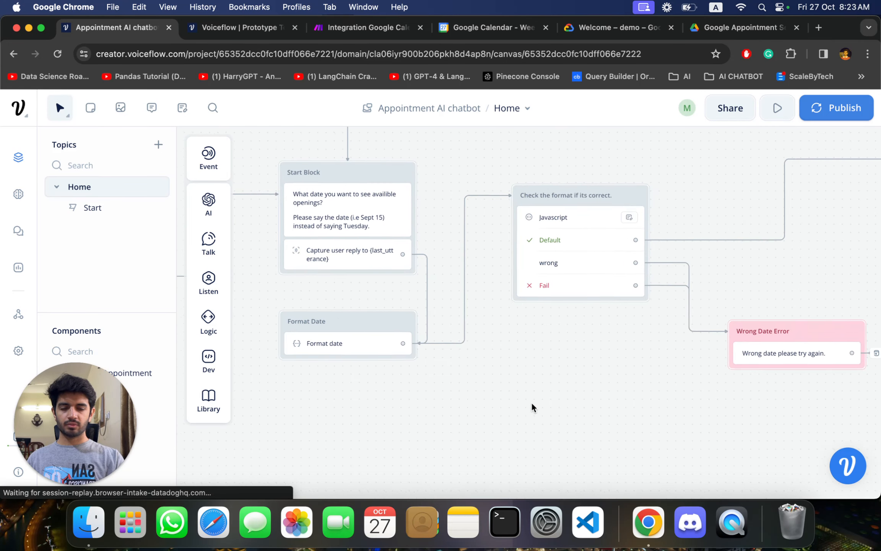
- Review the JavaScript and paths of the "Check the format if its correct." block, then close the code
click(545, 197)
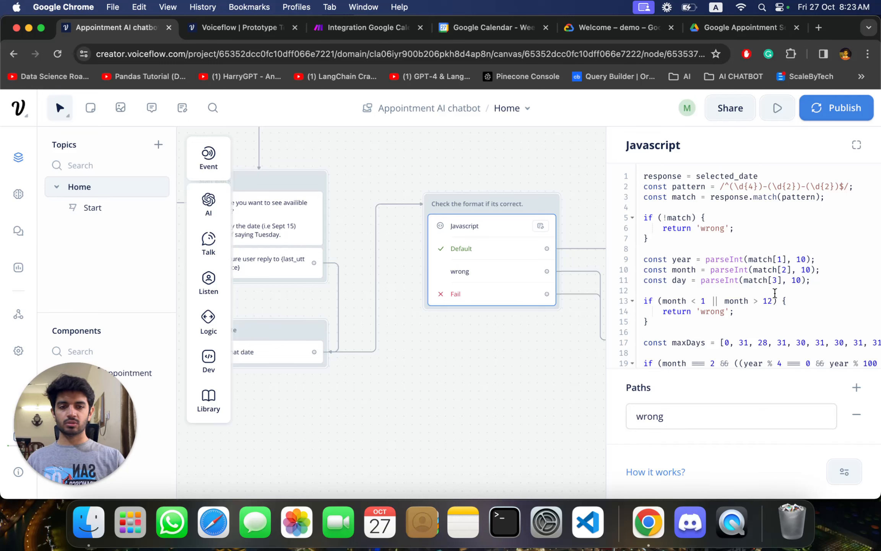
scroll(775, 293, down, 3)
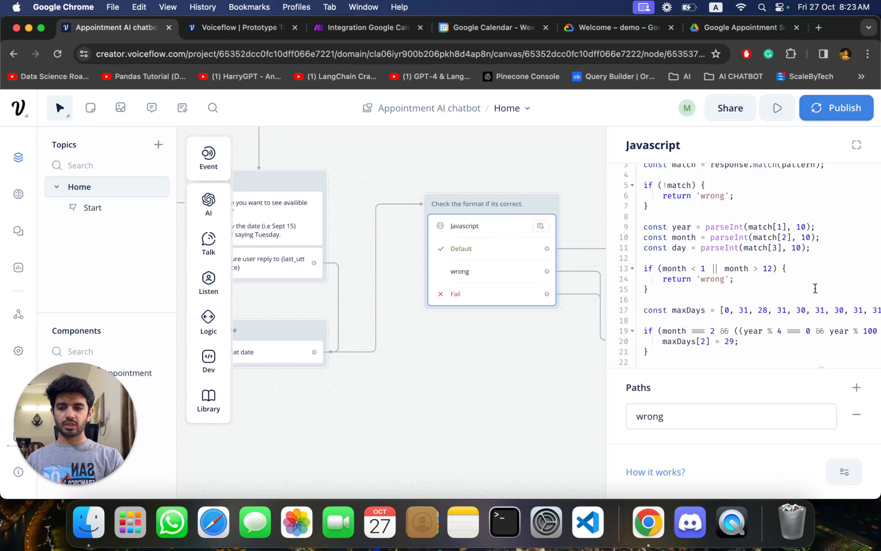
scroll(780, 323, down, 2)
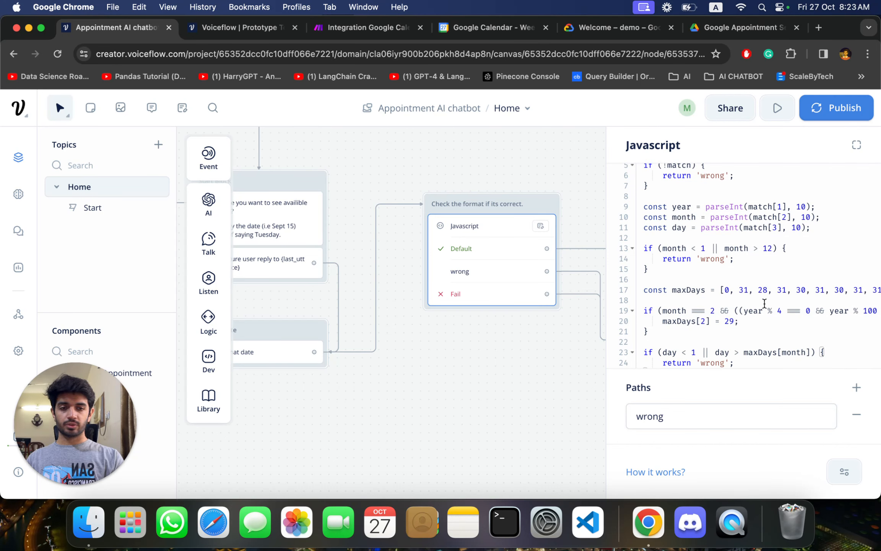
scroll(766, 310, up, 5)
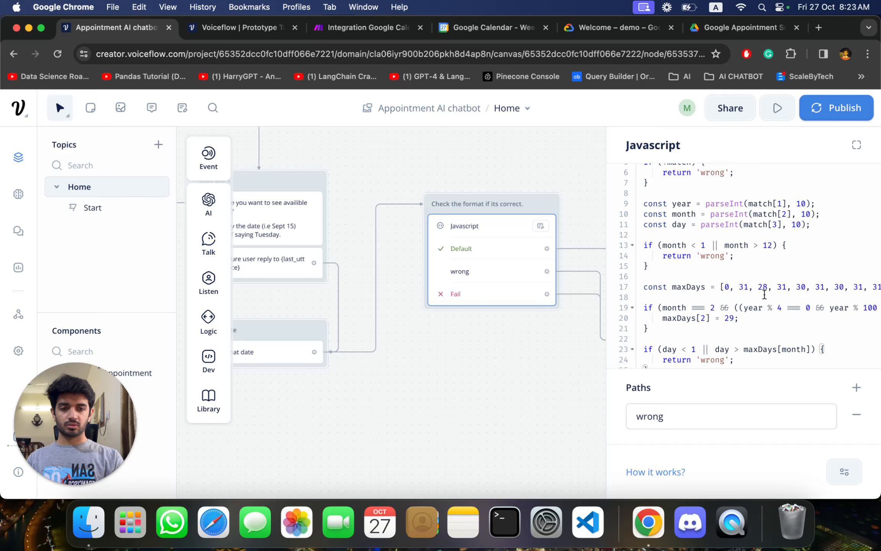
scroll(764, 278, down, 3)
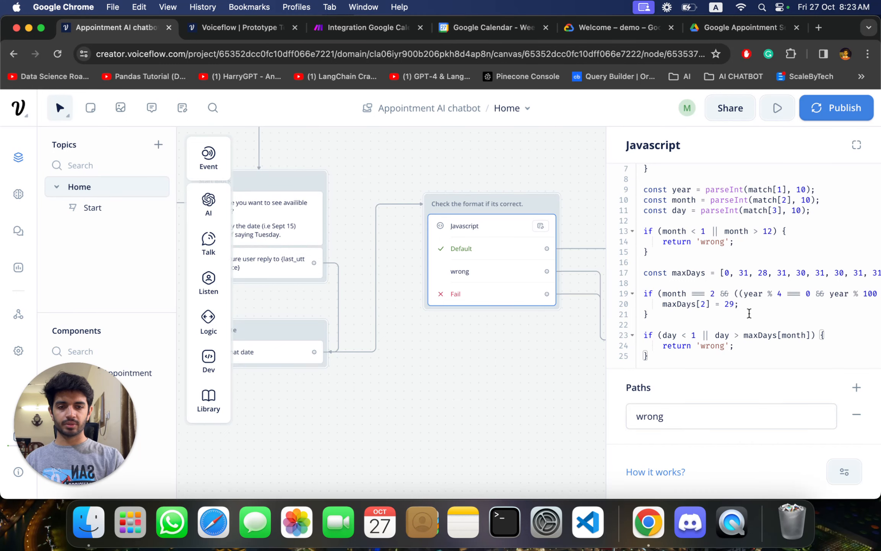
scroll(749, 313, up, 3)
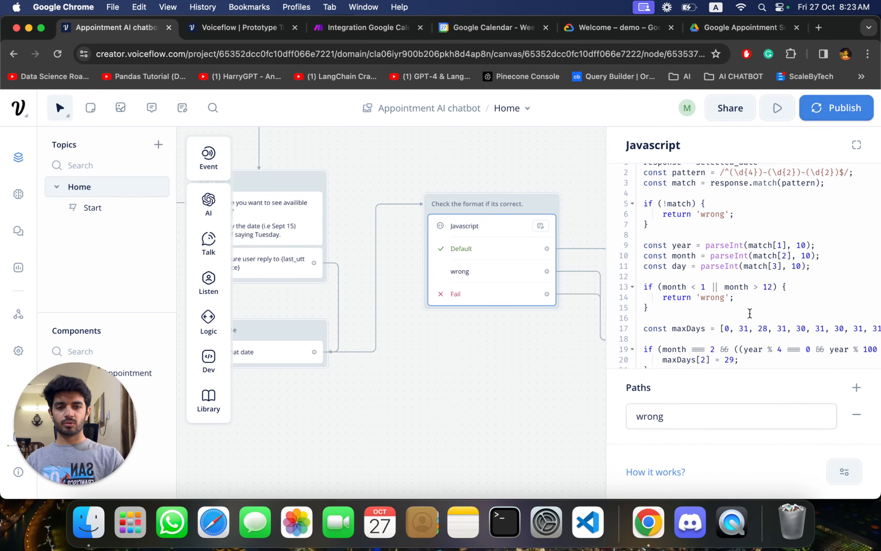
click(506, 373)
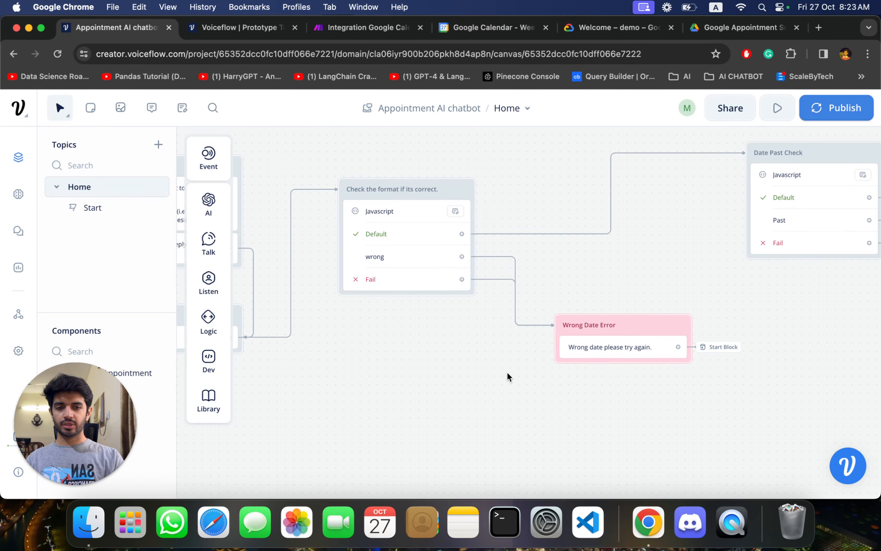
- Inspect the Date Past Check block's JavaScript and follow its Past path to the Past Date Error block
scroll(507, 372, right, 2)
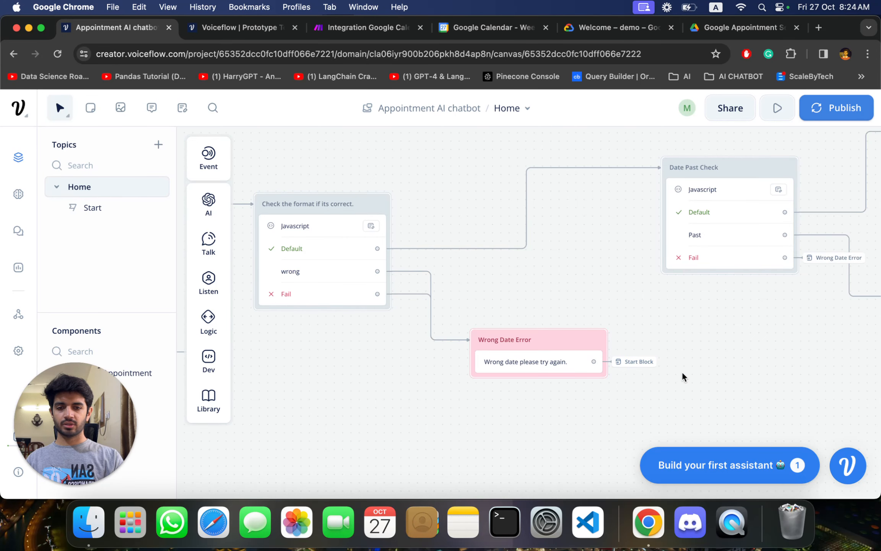
scroll(683, 376, right, 1)
scroll(604, 386, right, 2)
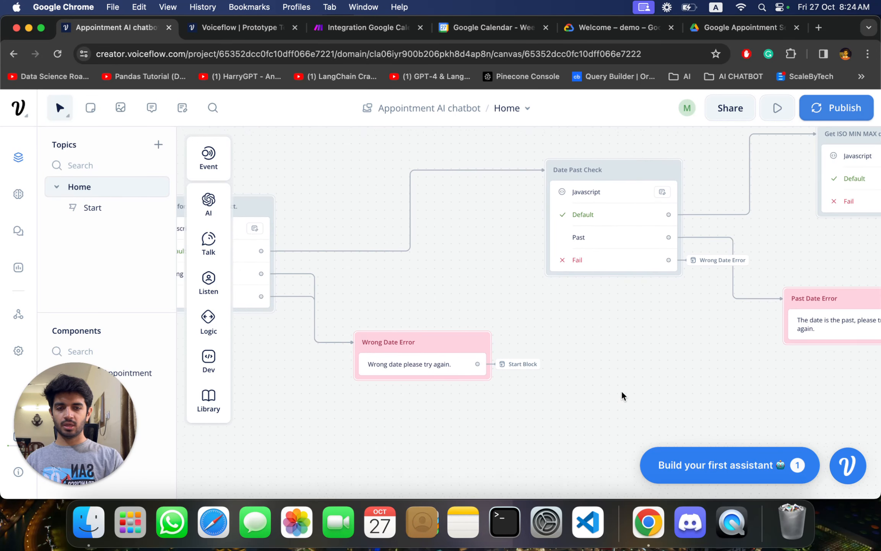
scroll(621, 395, right, 2)
scroll(621, 395, up, 2)
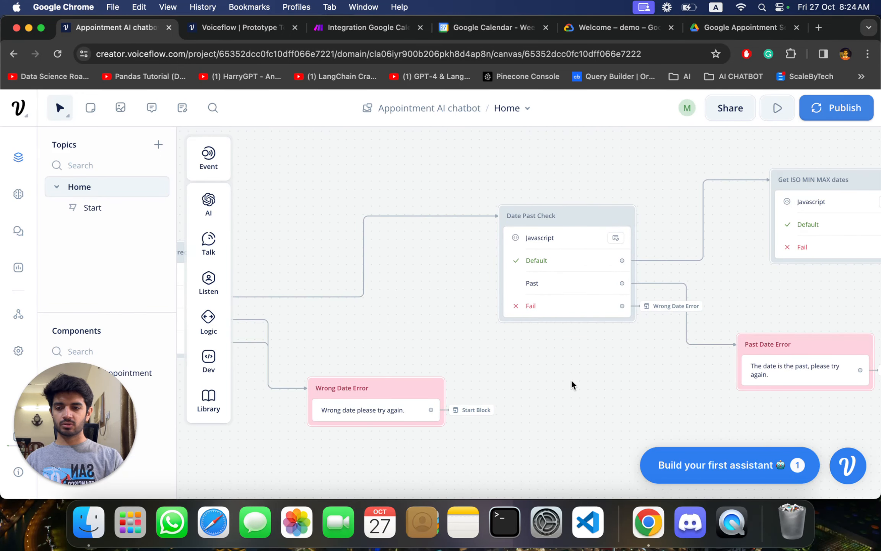
scroll(572, 383, right, 4)
click(475, 207)
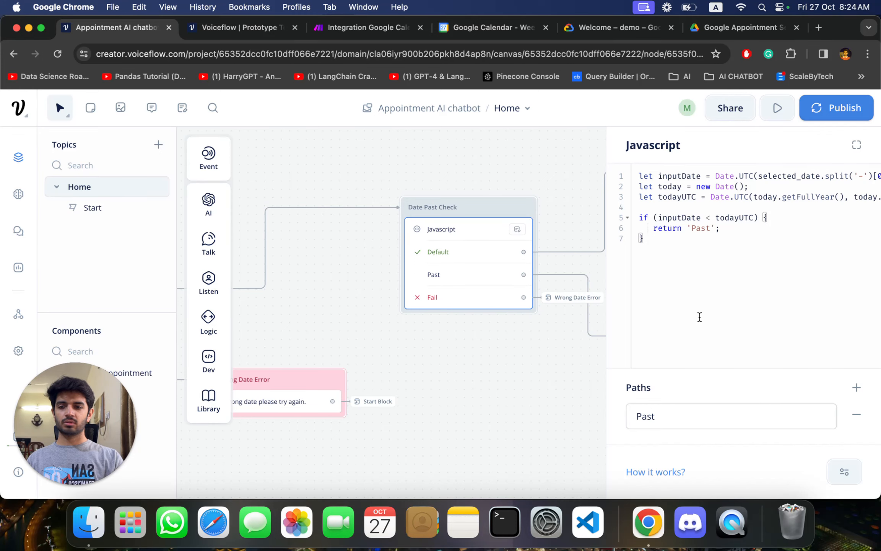
scroll(541, 348, right, 5)
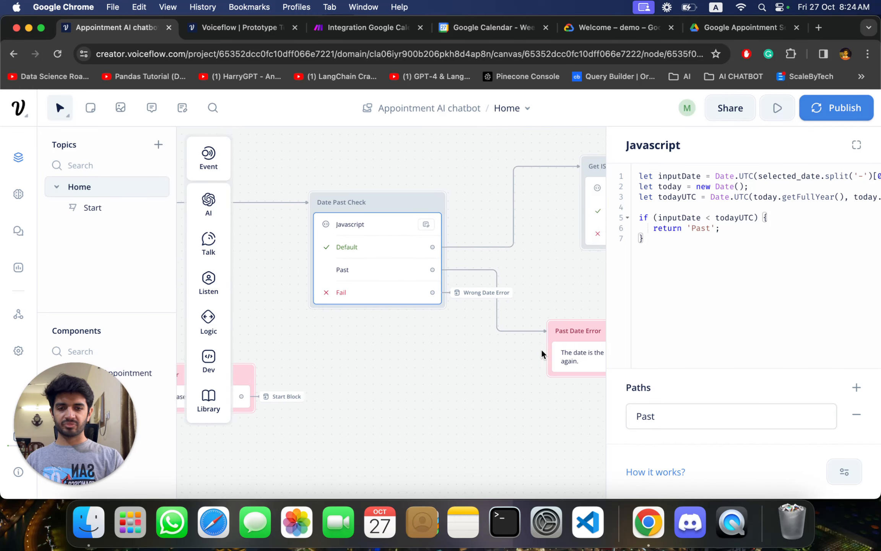
click(537, 275)
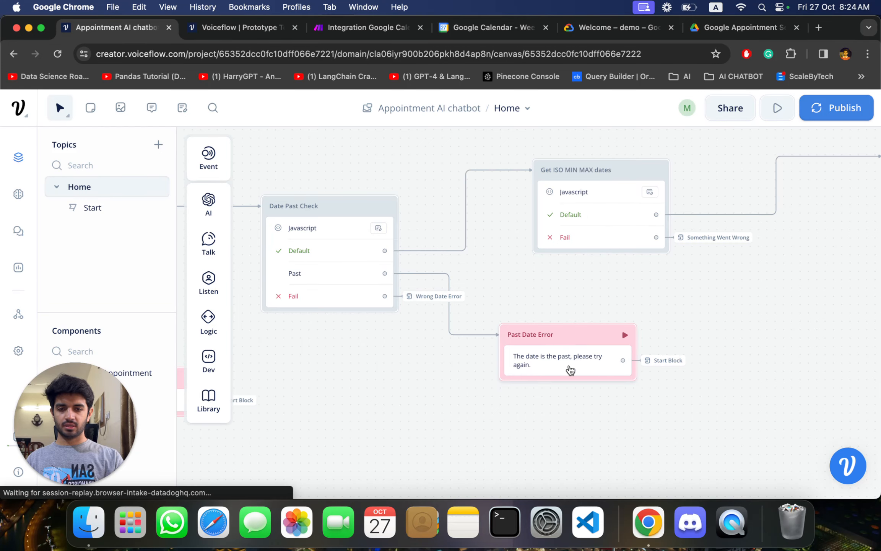
- Examine the Get ISO MIN MAX dates code and check it against the start and end timestamps in the prototype conversation
scroll(679, 317, right, 3)
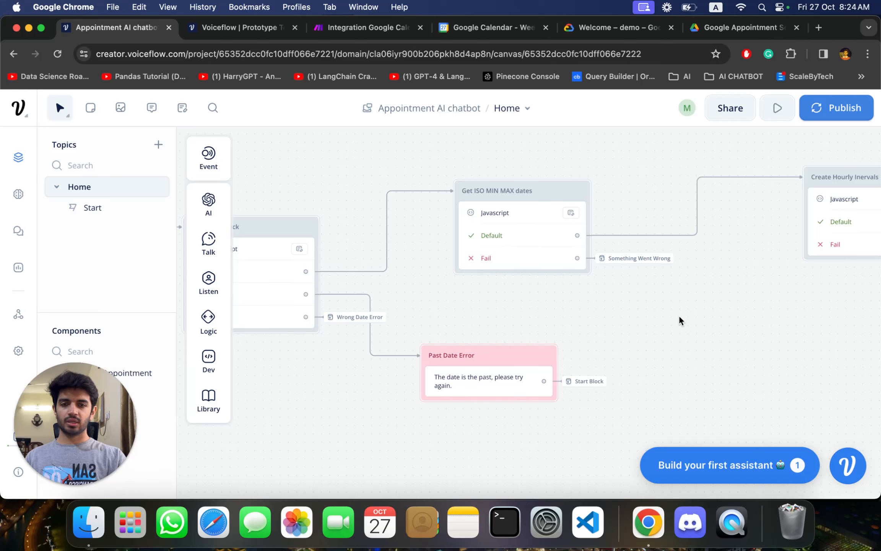
click(555, 193)
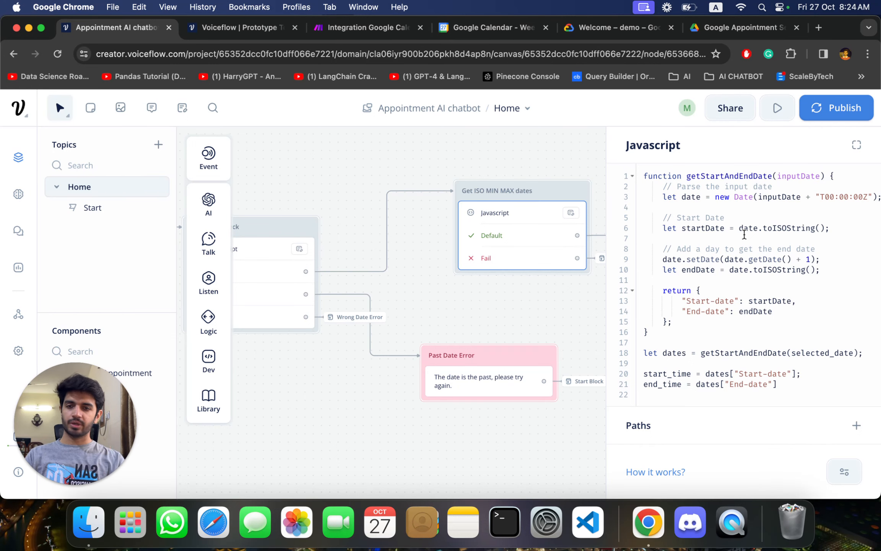
click(243, 34)
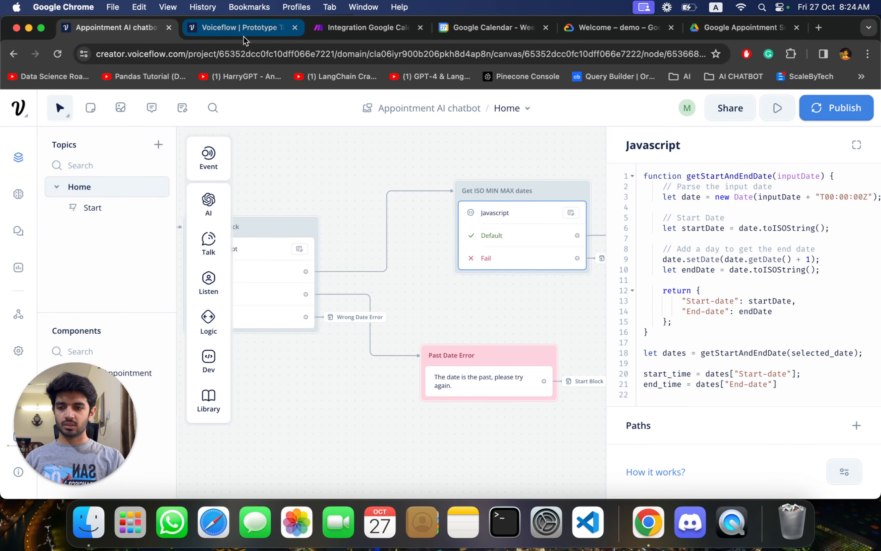
scroll(588, 250, up, 1)
scroll(588, 250, up, 1)
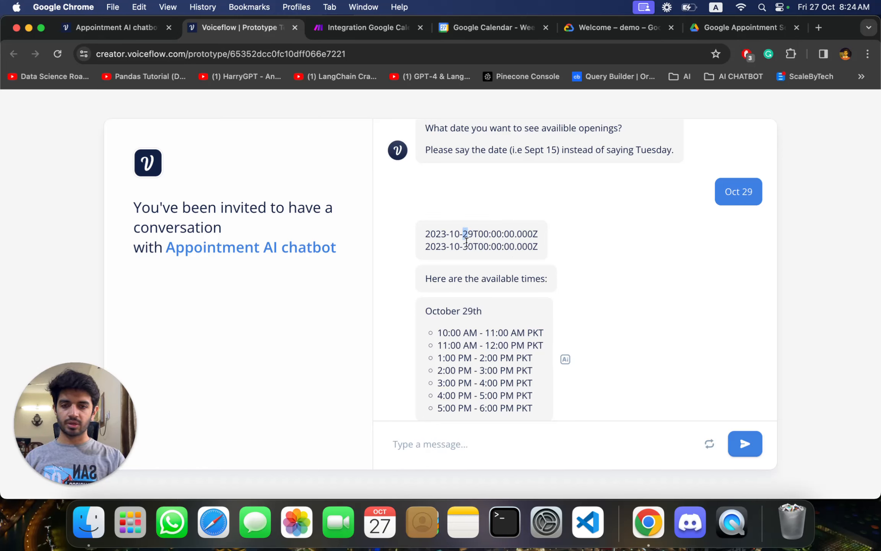
drag(463, 247, 478, 247)
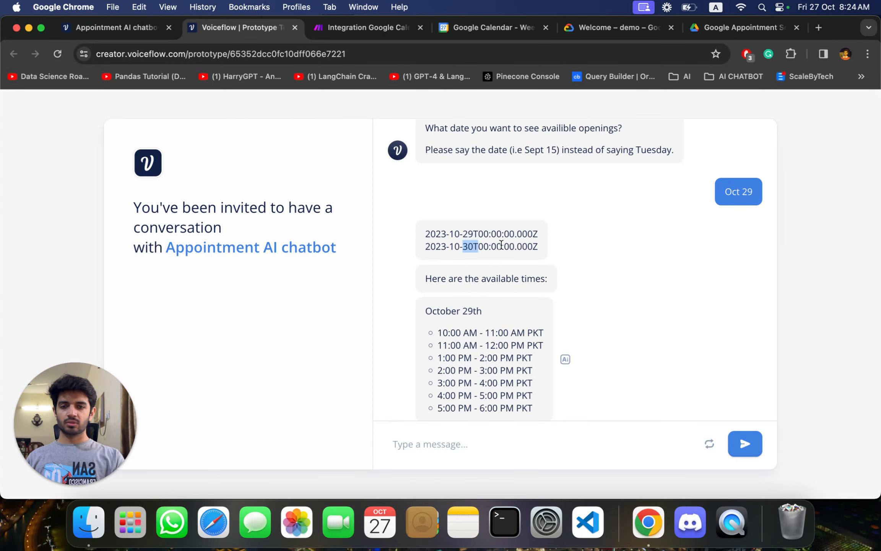
click(111, 23)
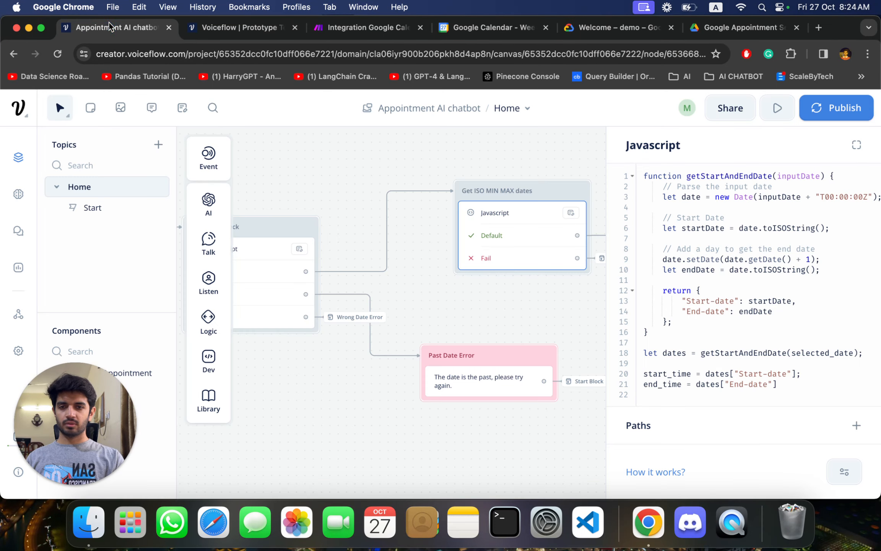
scroll(510, 301, right, 2)
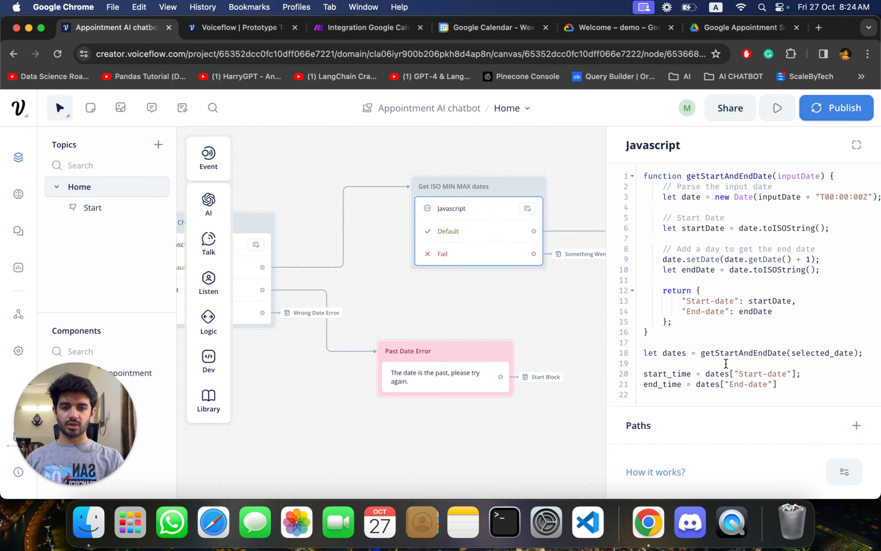
click(536, 314)
- Examine the JavaScript of the "Create Hourly Inervals" block that builds one-hour slots from 10am to 6pm, then close it
scroll(535, 315, right, 8)
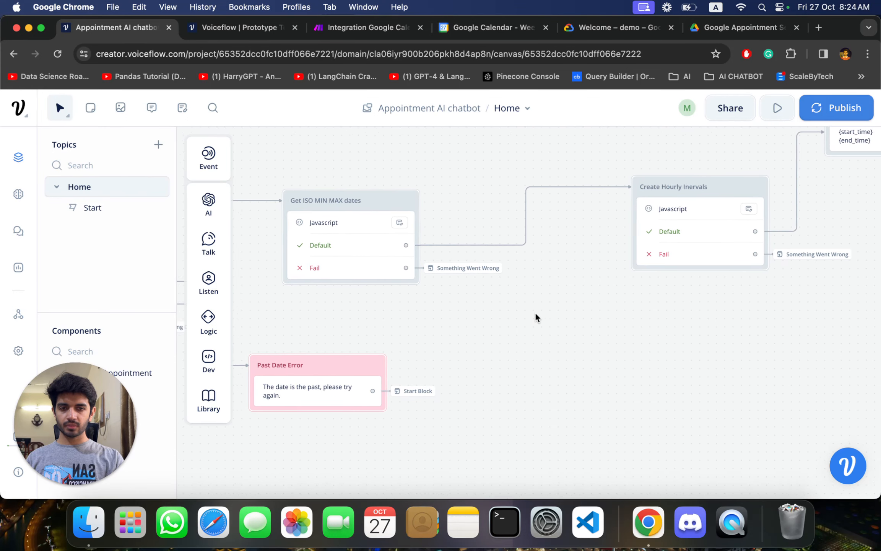
scroll(535, 315, left, 4)
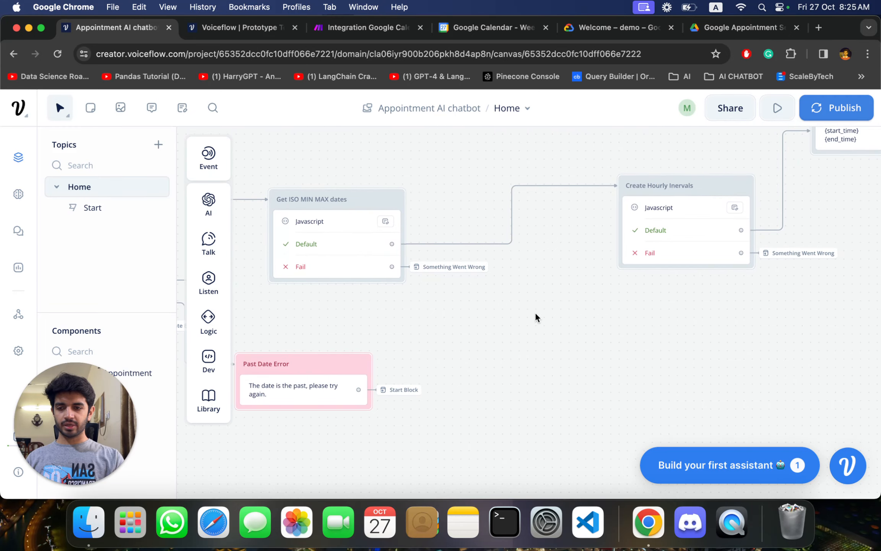
scroll(535, 312, right, 4)
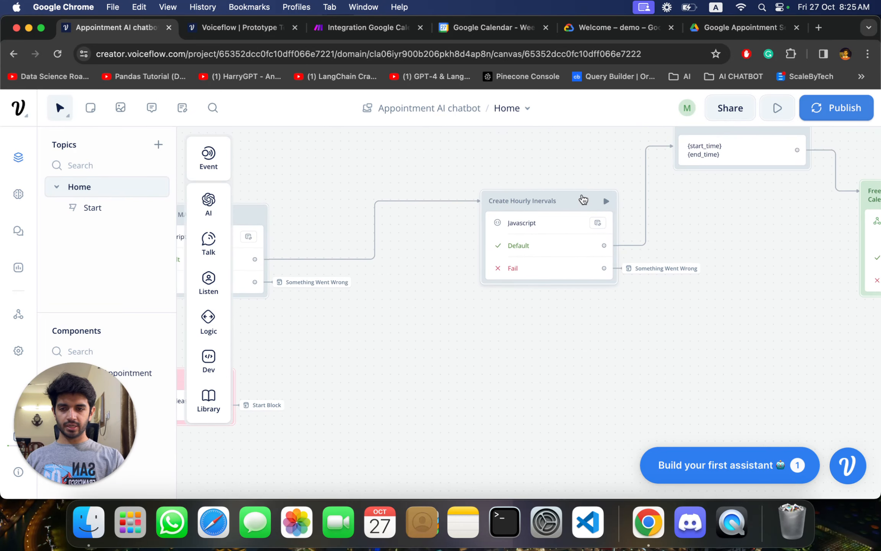
click(583, 200)
scroll(800, 328, down, 2)
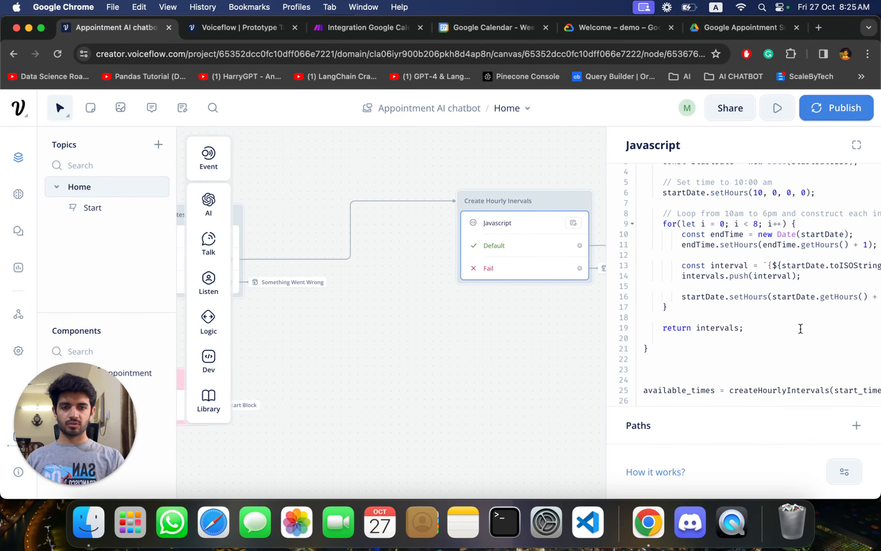
scroll(734, 248, up, 2)
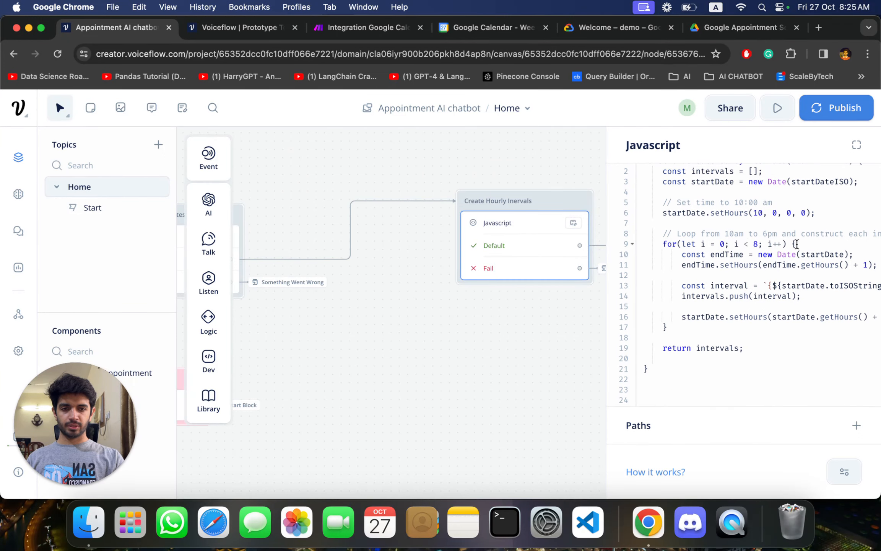
scroll(764, 313, down, 3)
scroll(765, 331, up, 4)
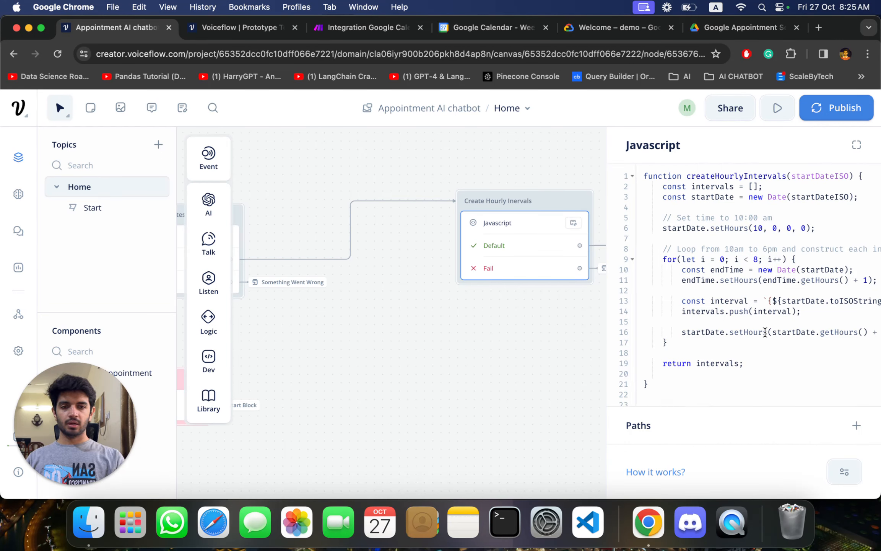
scroll(764, 332, down, 1)
scroll(755, 290, right, 1)
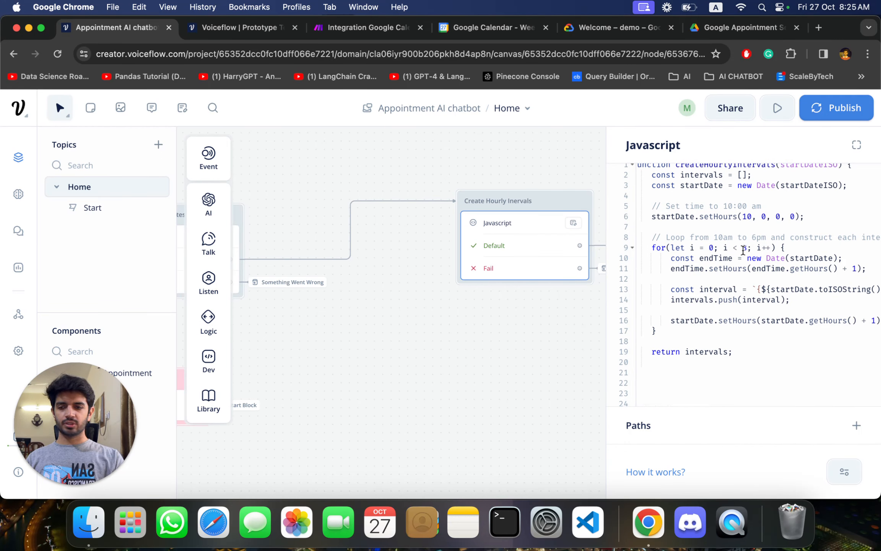
scroll(743, 250, up, 1)
scroll(743, 250, left, 1)
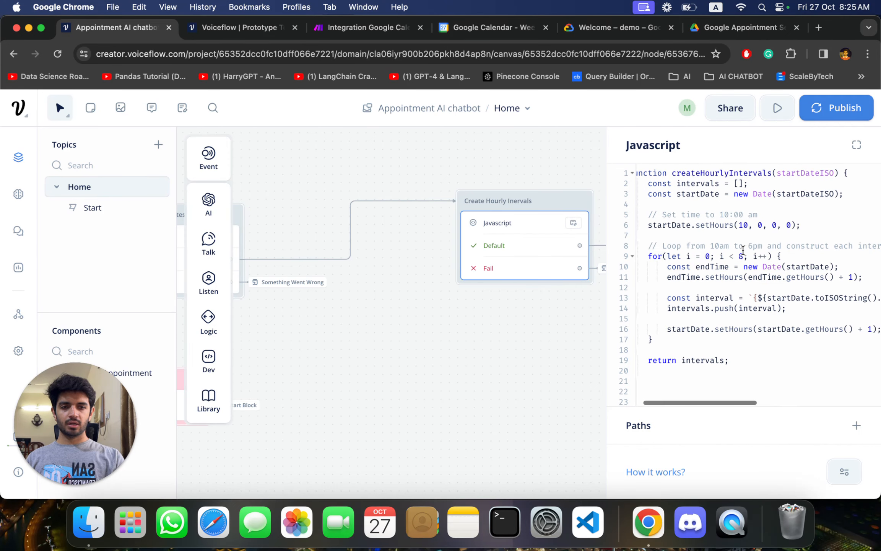
scroll(742, 251, left, 1)
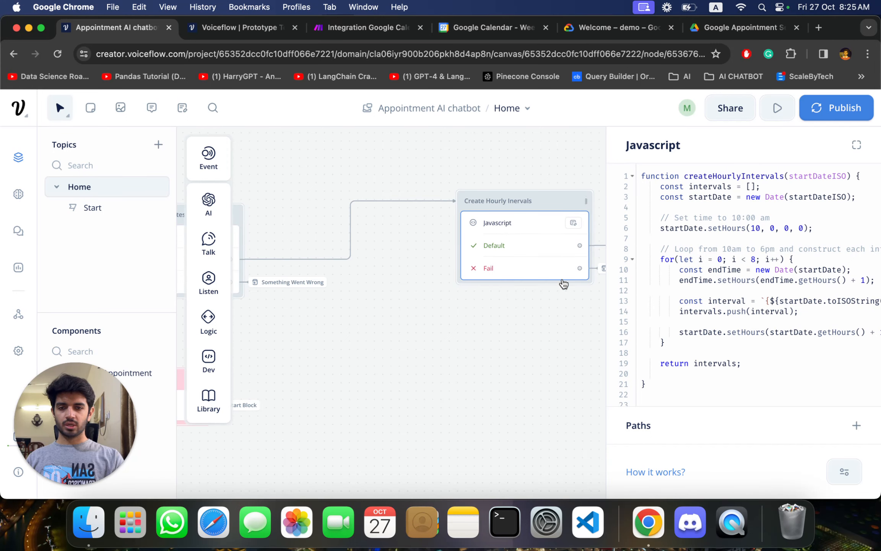
click(547, 299)
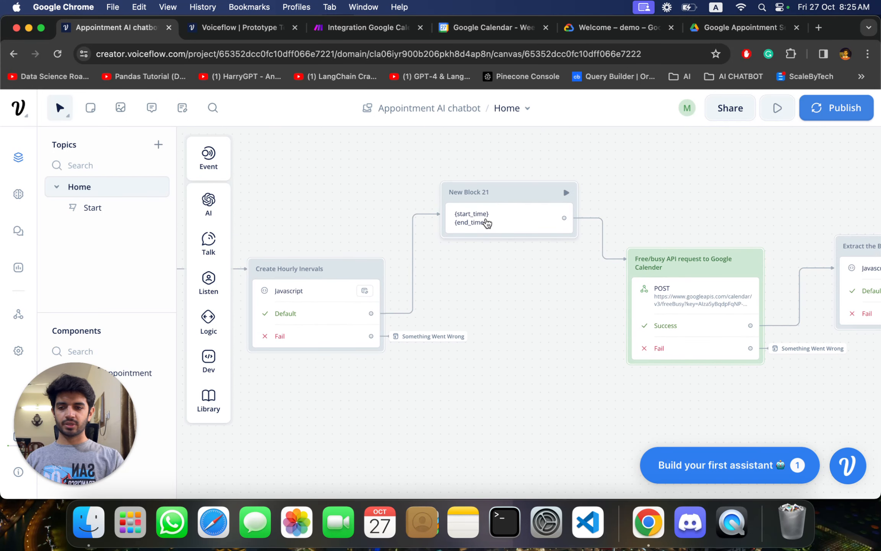
- Open the "Free/busy API request to Google Calender" block's POST step and review its URL, headers and body
scroll(548, 346, right, 5)
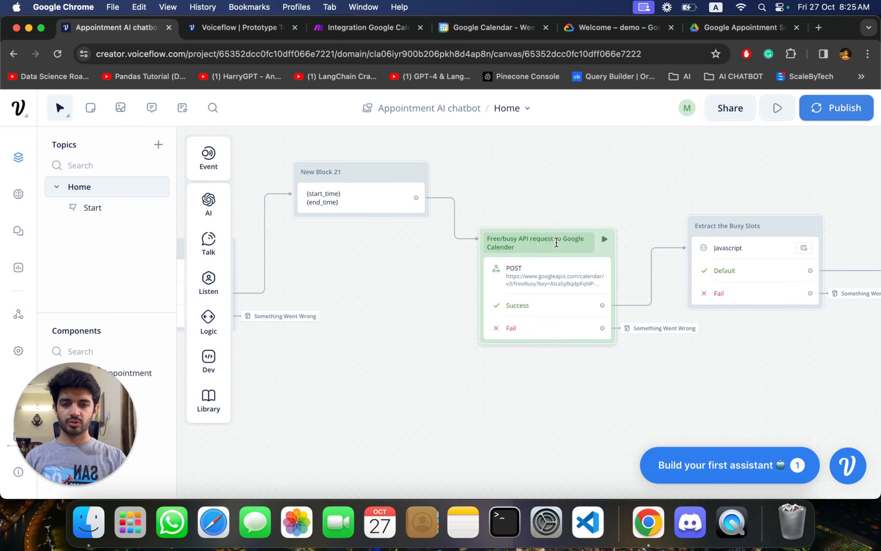
click(556, 283)
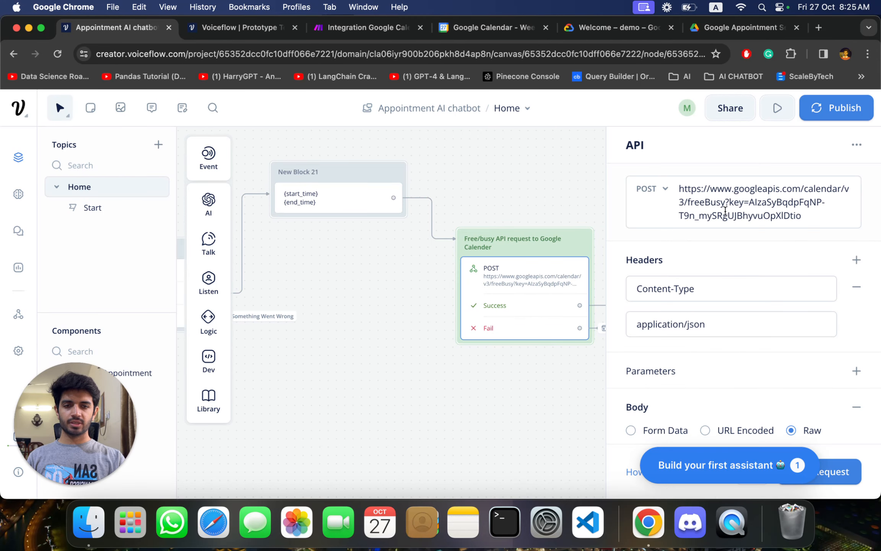
scroll(739, 281, down, 3)
scroll(722, 281, up, 5)
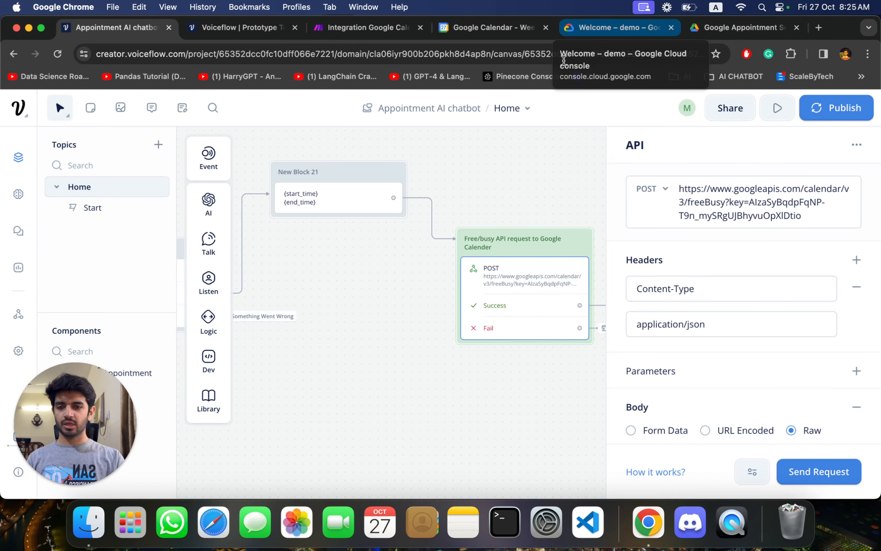
- Switch to the Google Cloud console, look over the welcome page and open the project selector
click(594, 27)
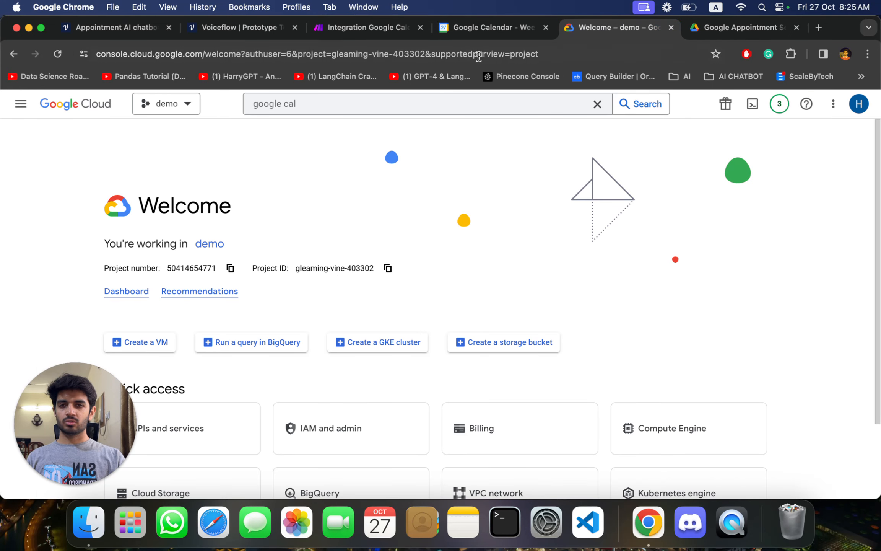
scroll(354, 240, down, 2)
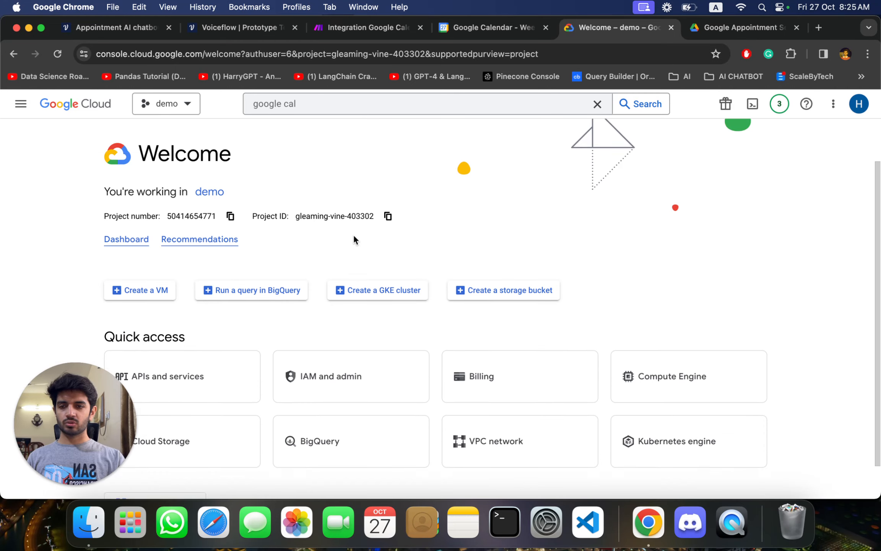
scroll(354, 239, up, 2)
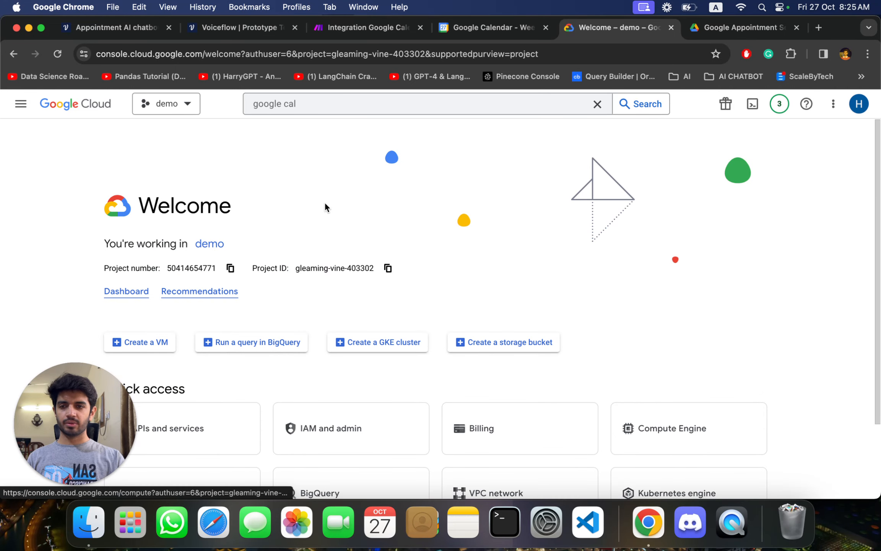
click(157, 104)
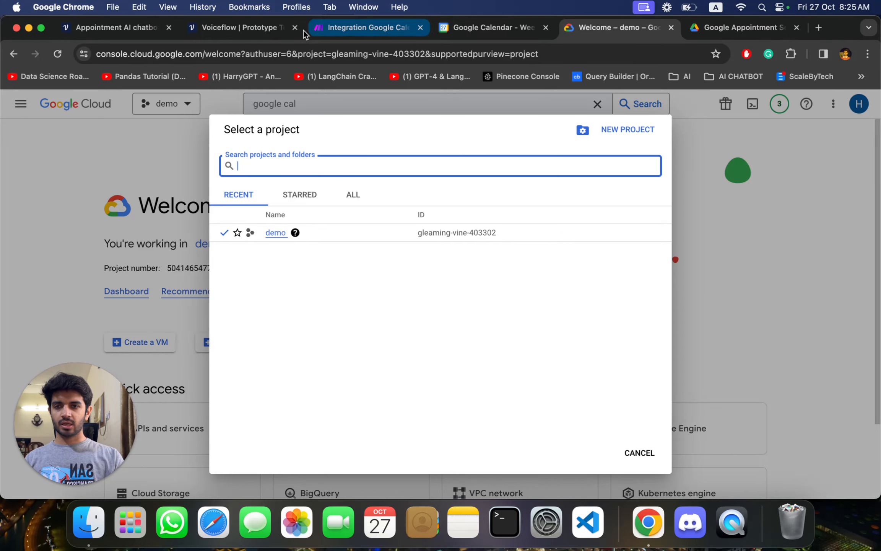
- Compare the account used in Google Calendar with the one in Google Cloud, and recheck the project list before closing it
click(122, 27)
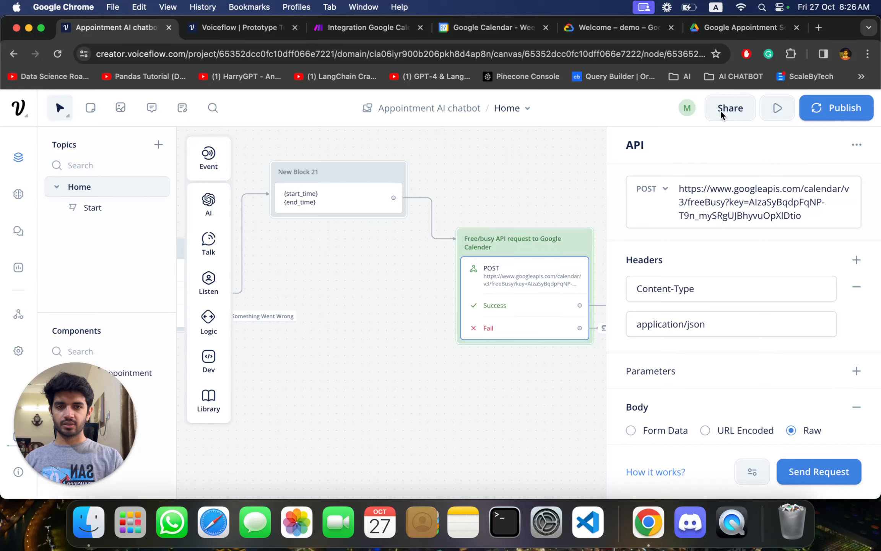
click(479, 29)
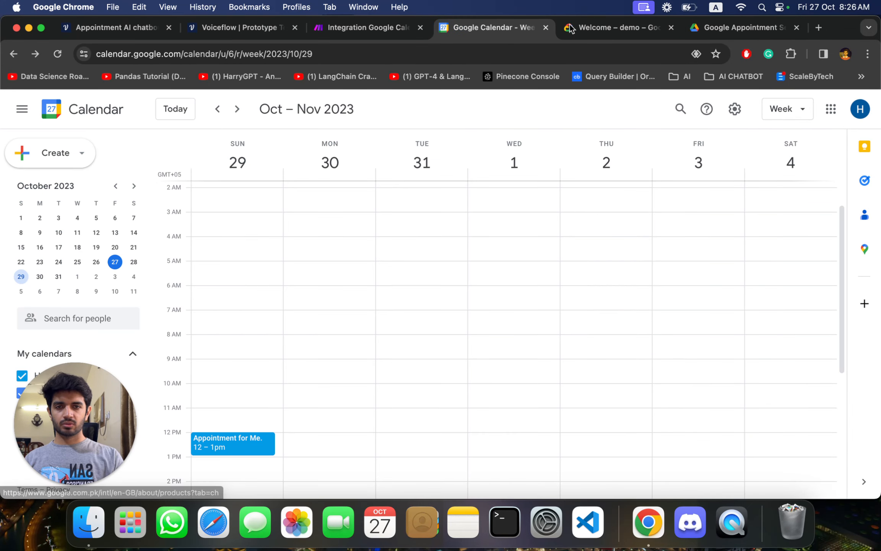
click(586, 28)
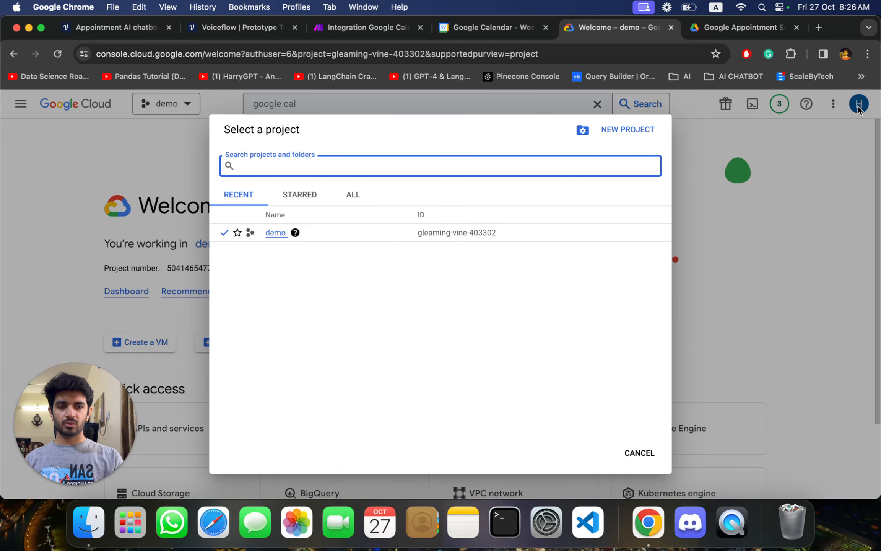
click(825, 160)
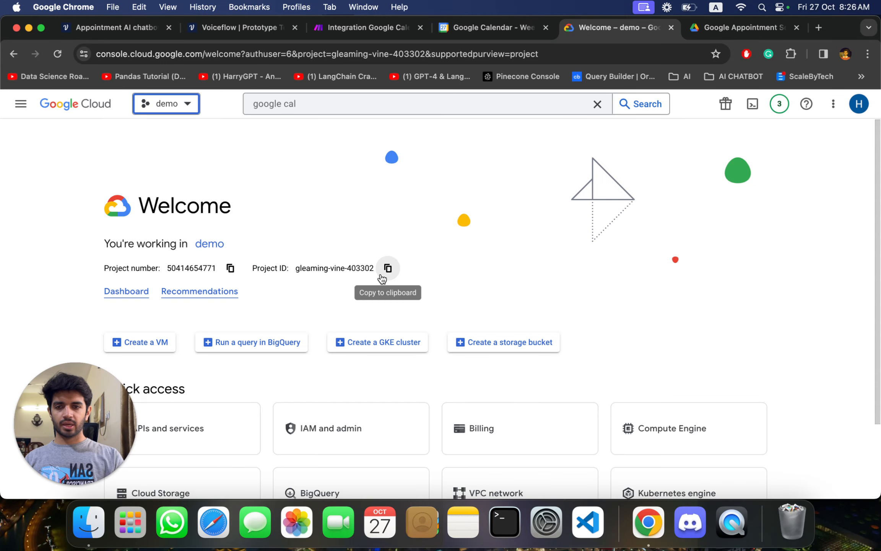
click(154, 103)
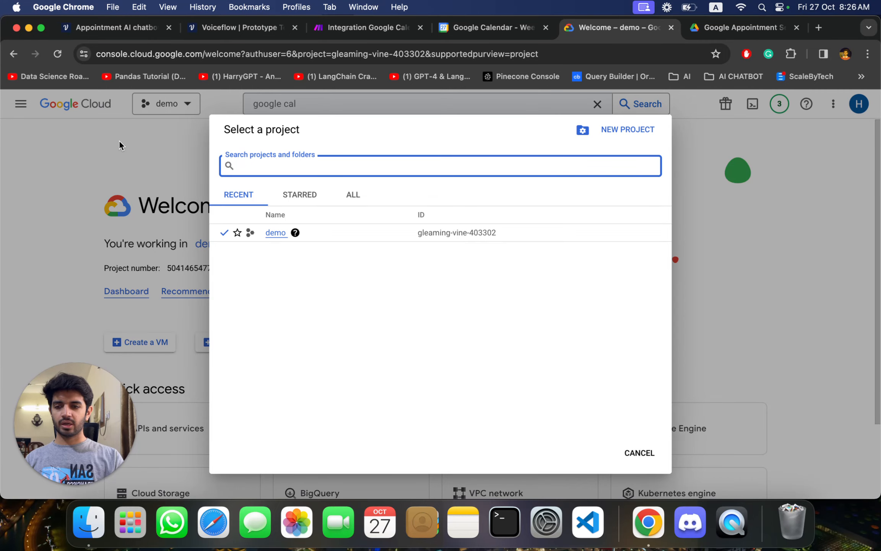
click(119, 141)
- Open APIs and services, view the Google Calendar API product page from the "google cal" search, then return to the dashboard
scroll(305, 220, down, 3)
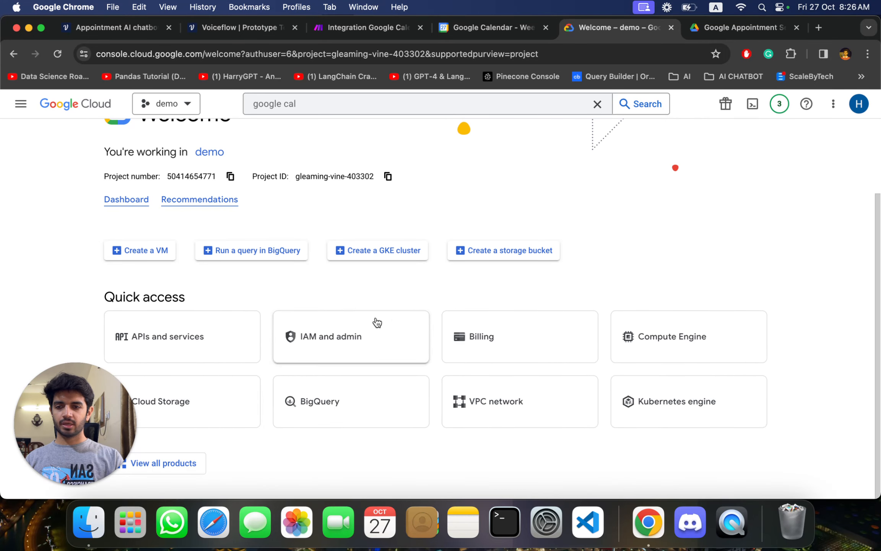
scroll(317, 401, up, 1)
scroll(317, 402, down, 1)
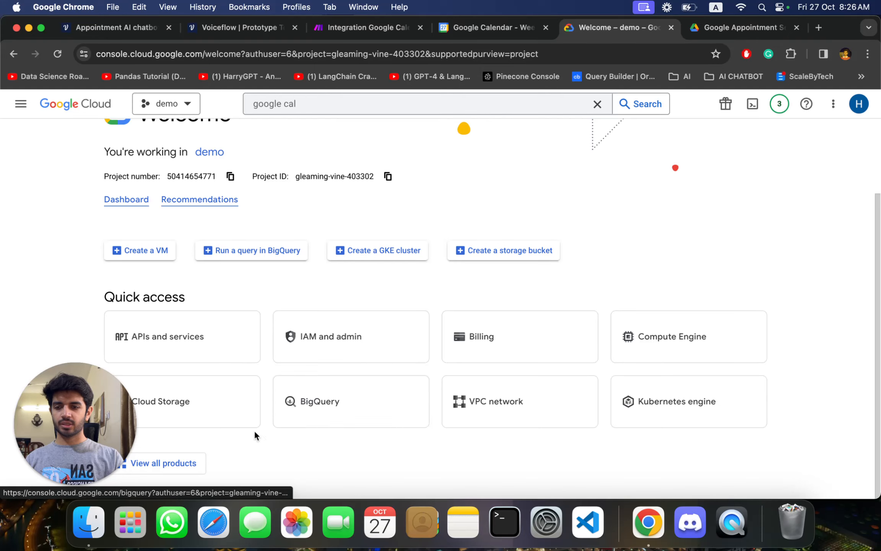
click(189, 338)
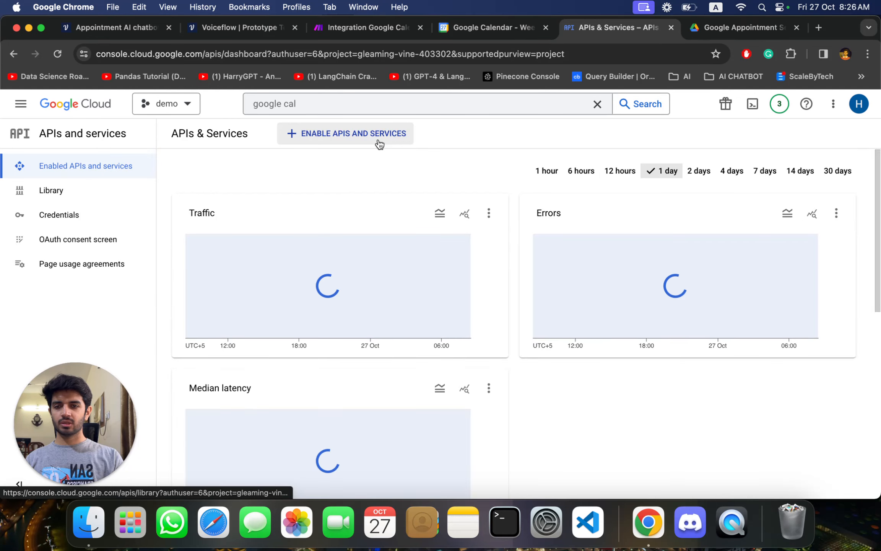
click(305, 103)
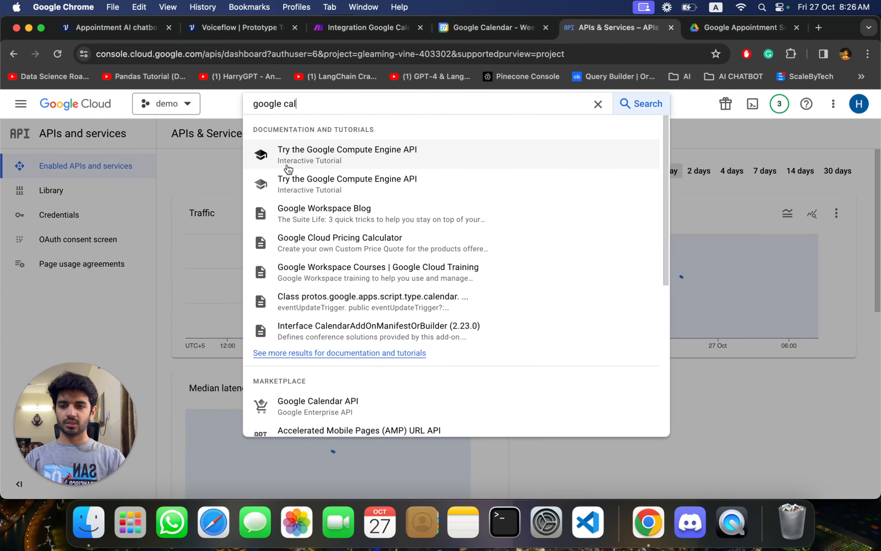
click(329, 406)
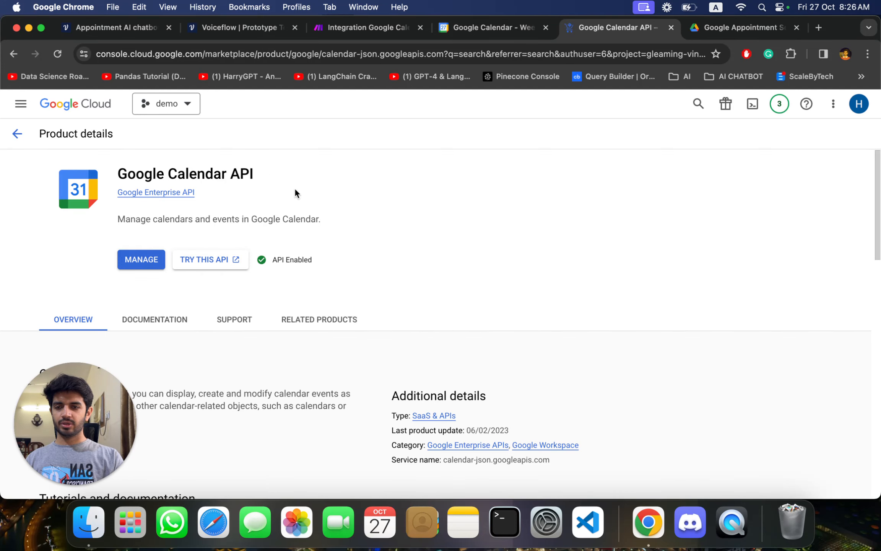
click(17, 134)
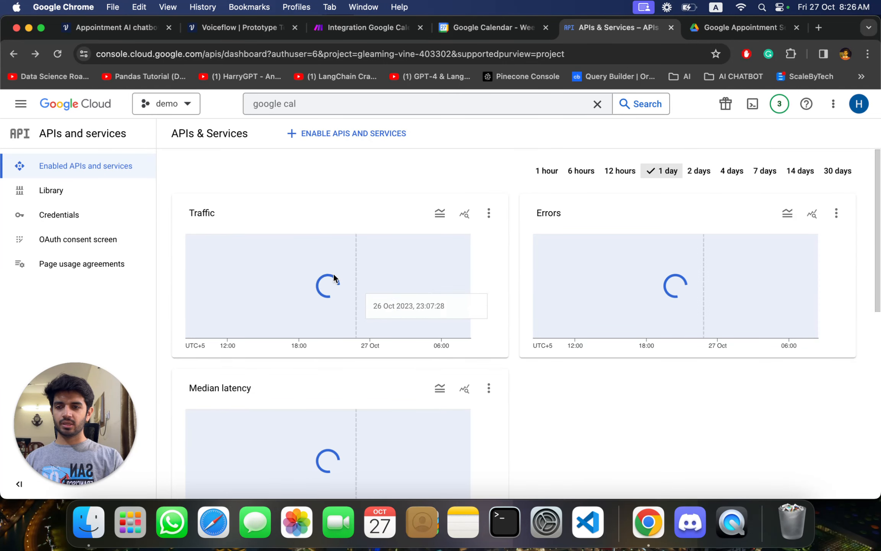
- Open the project's Credentials page and try to create an API key, then go back to the APIs and services dashboard
click(83, 219)
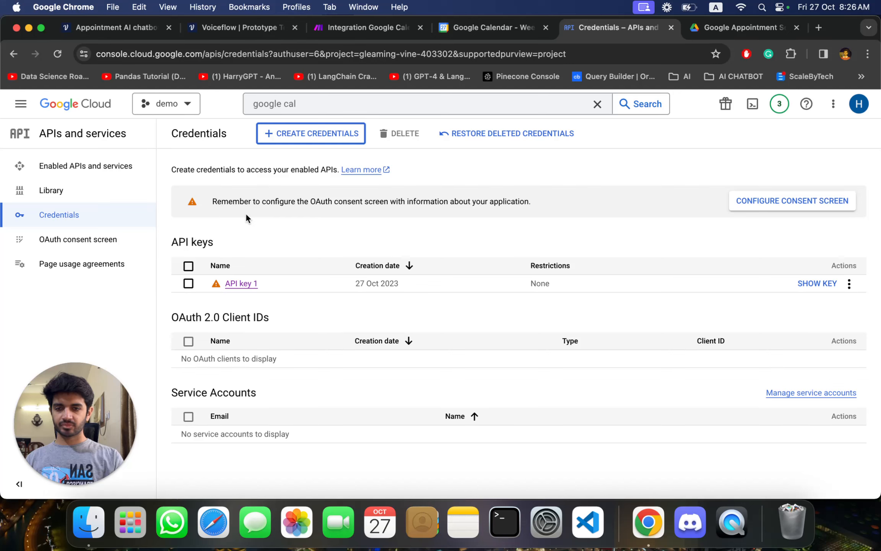
click(318, 140)
click(317, 162)
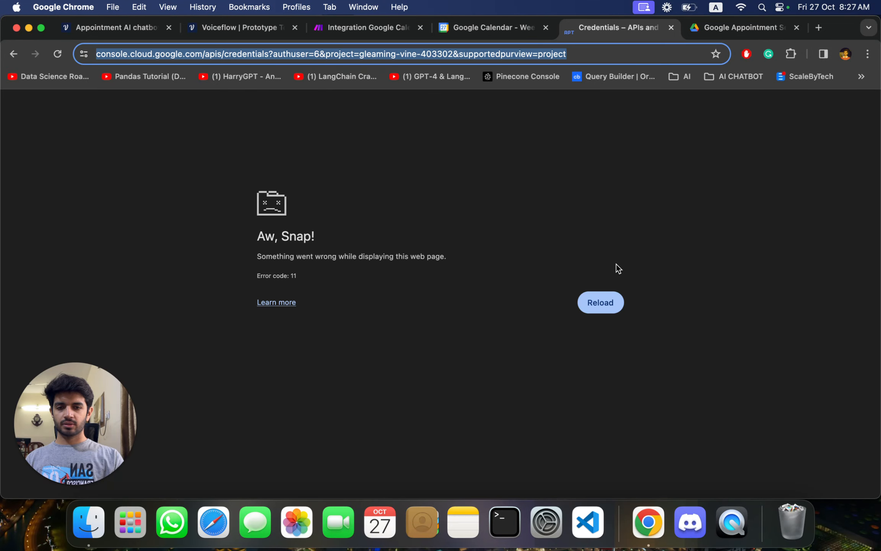
click(8, 51)
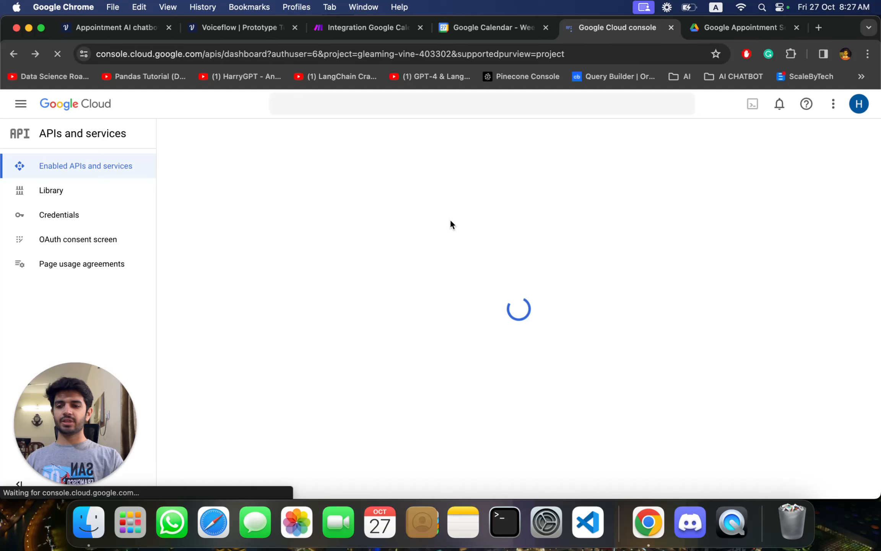
- Return to Voiceflow, highlight the API key portion of the free/busy request URL, and examine the raw JSON body
click(115, 25)
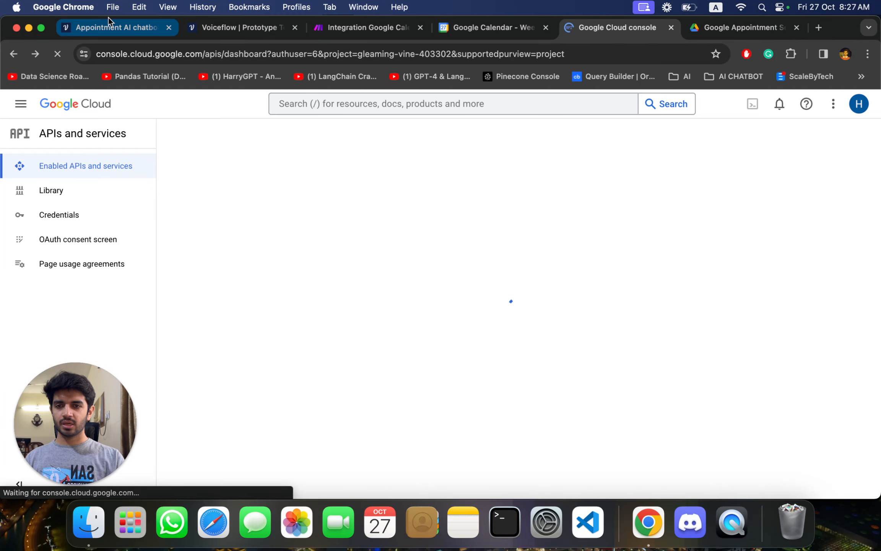
drag(815, 218, 749, 203)
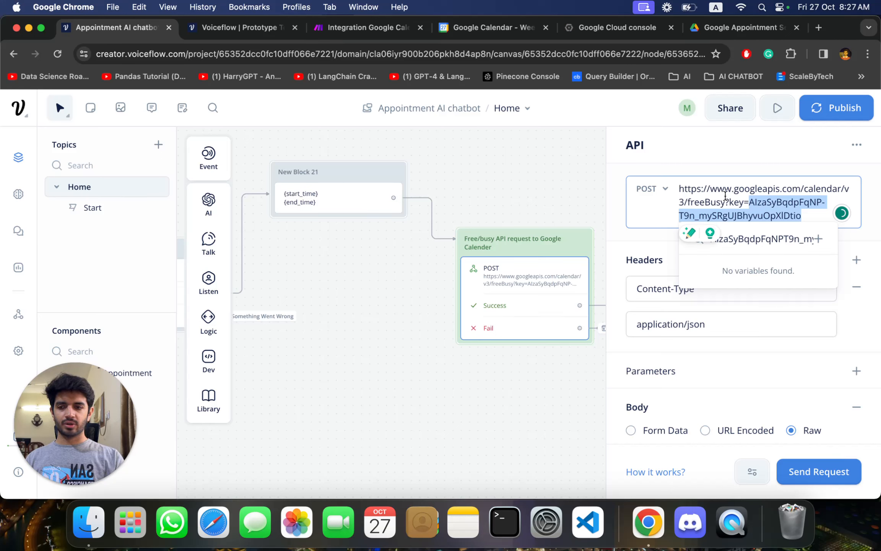
click(640, 243)
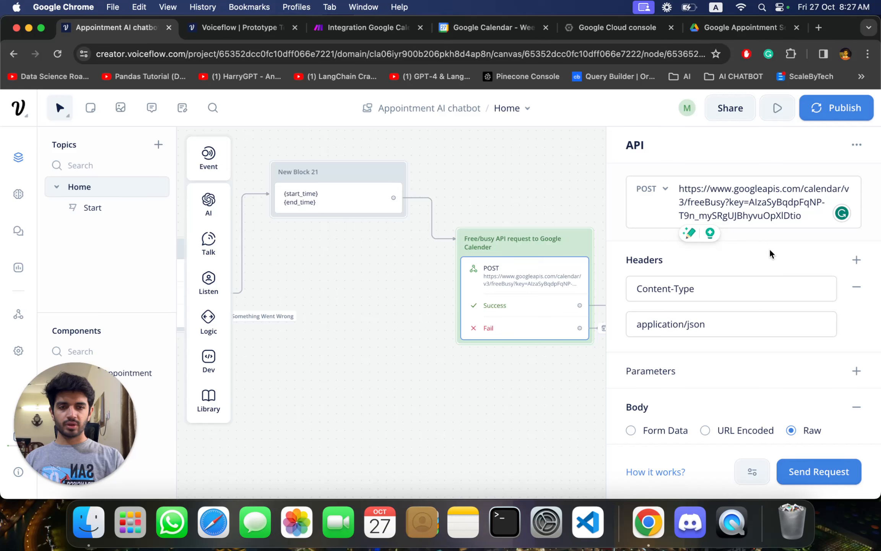
scroll(756, 272, down, 5)
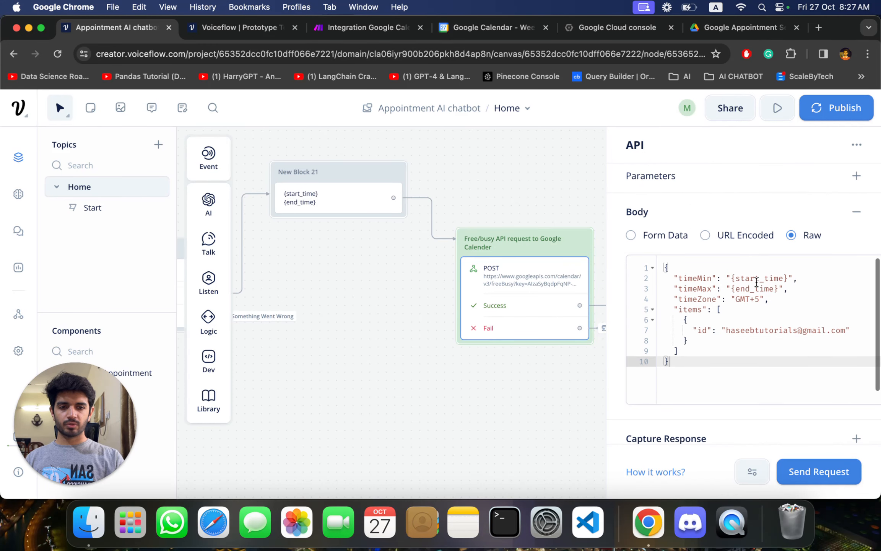
- Highlight the calendar ID in the free/busy request body, then switch to Google Calendar and open the account calendar's sharing settings
drag(839, 330, 725, 325)
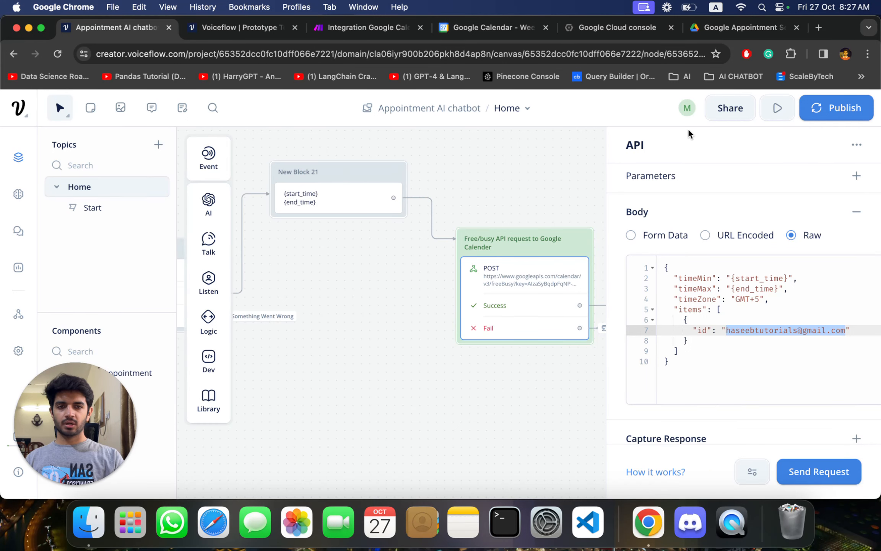
click(460, 27)
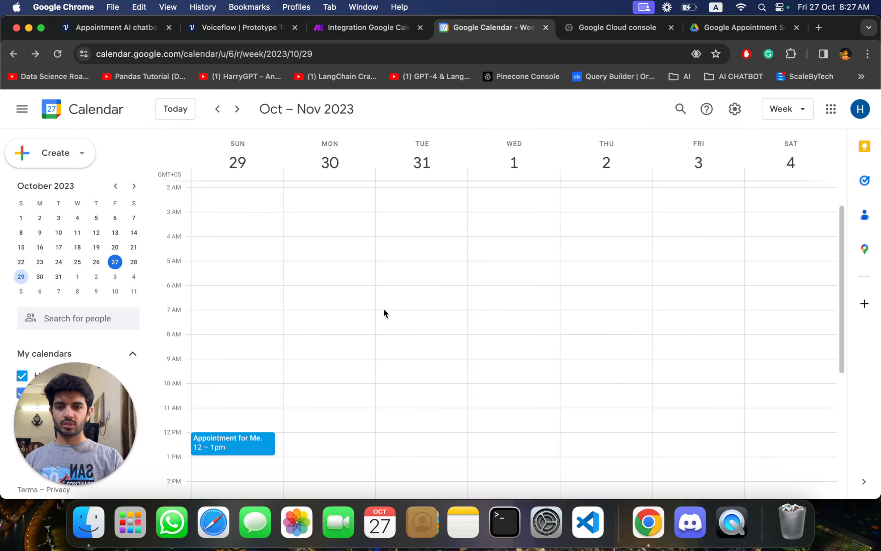
scroll(382, 321, down, 3)
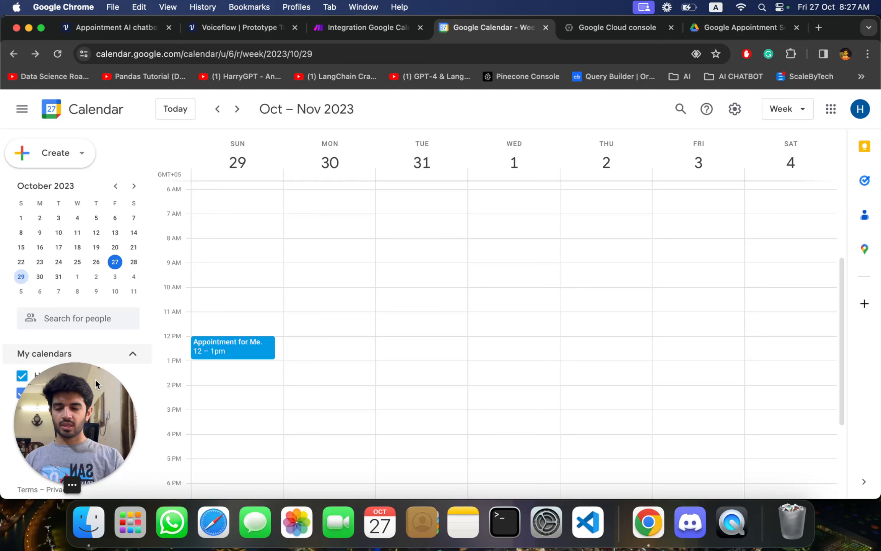
drag(97, 407, 230, 412)
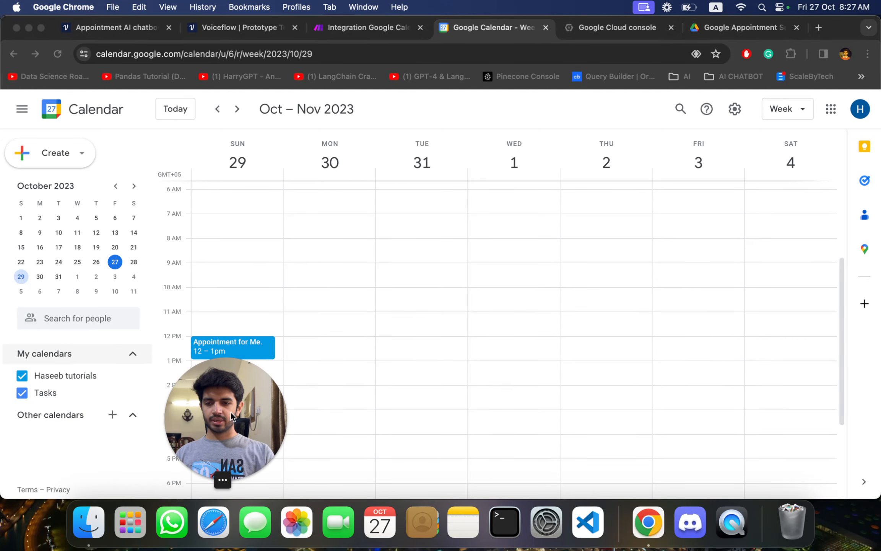
click(101, 374)
click(131, 377)
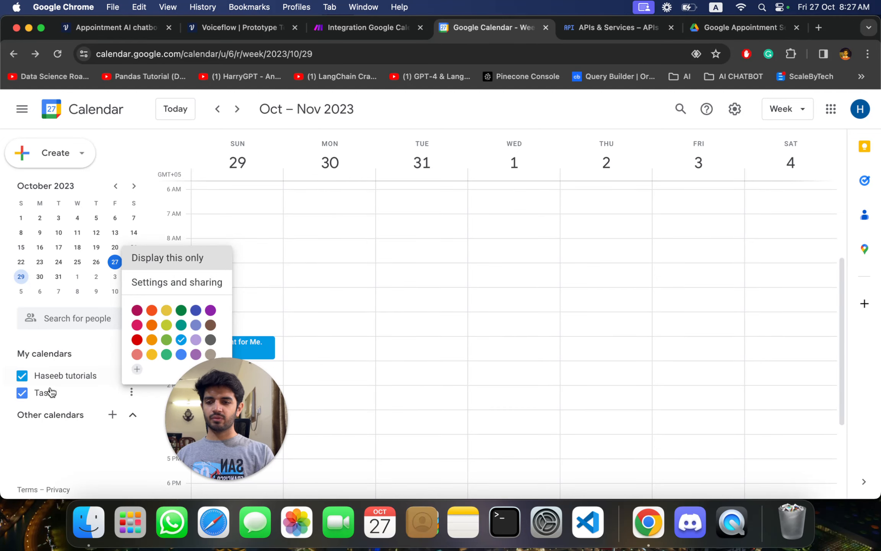
click(192, 281)
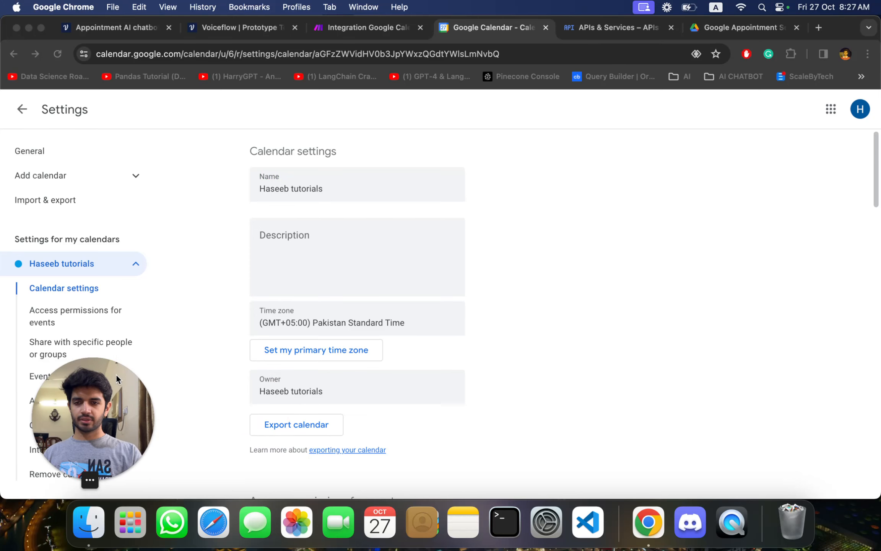
- Locate the Calendar ID in the Integrate calendar section of the calendar's settings
scroll(524, 397, down, 15)
scroll(523, 399, down, 4)
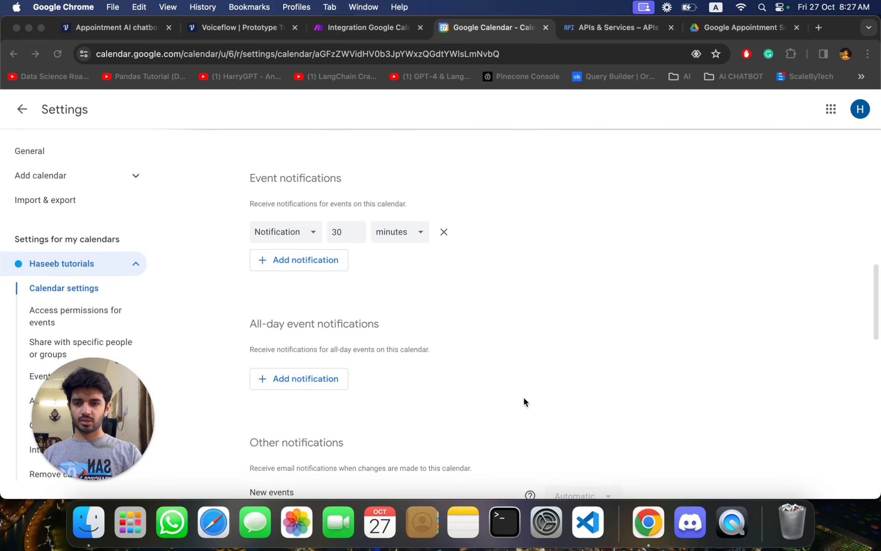
scroll(524, 400, up, 4)
scroll(524, 400, down, 8)
scroll(523, 397, down, 12)
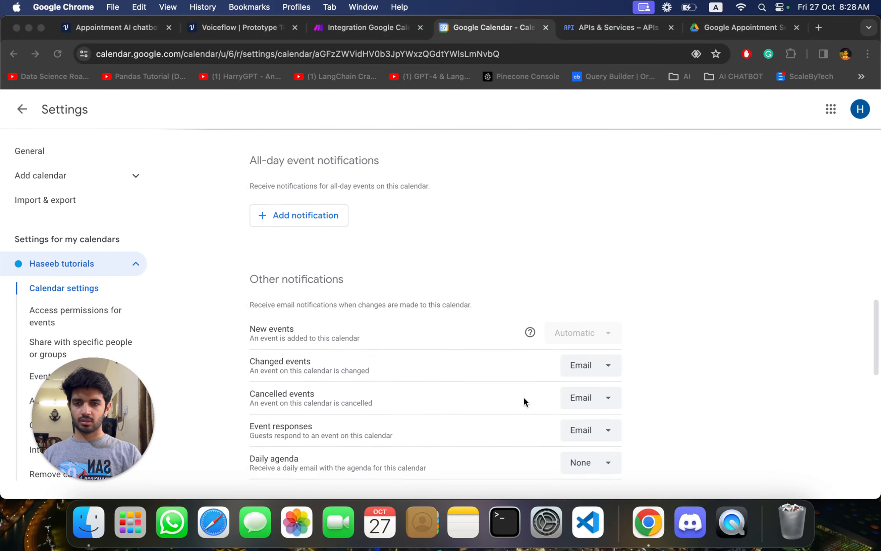
scroll(333, 229, up, 3)
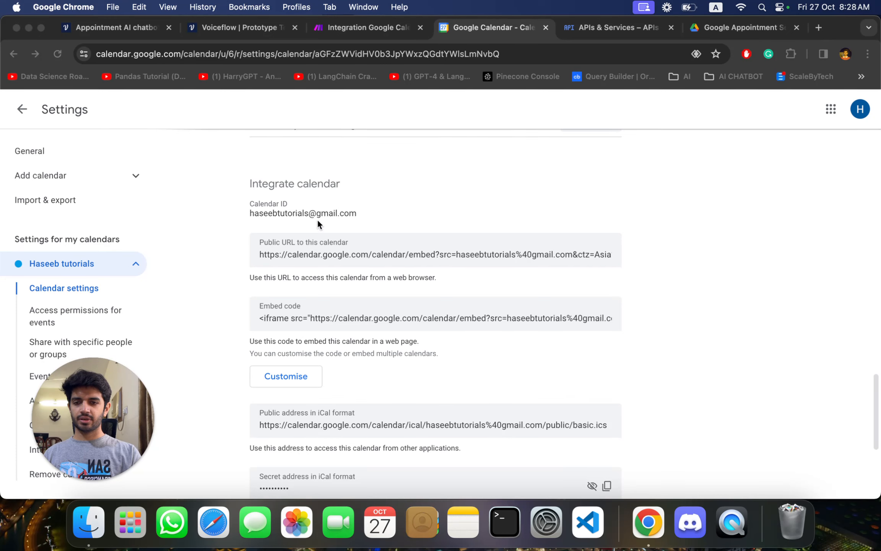
click(357, 215)
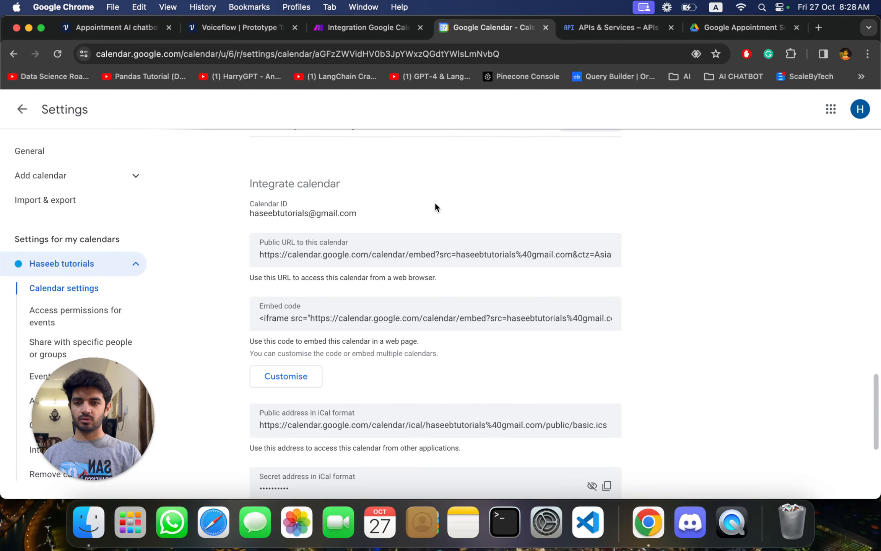
- Turn the calendar's public availability off and on again, with access set to "See only free/busy (hide details)"
scroll(435, 203, up, 10)
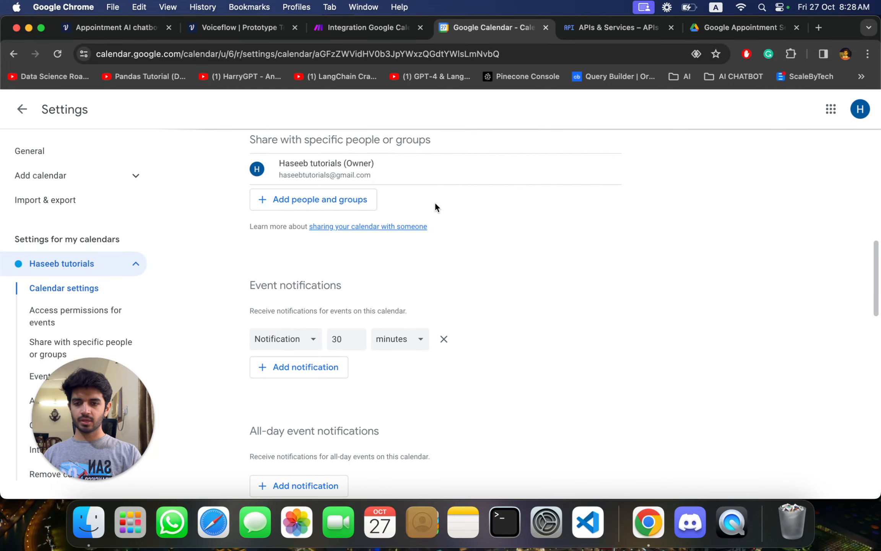
scroll(435, 203, down, 5)
scroll(436, 203, up, 10)
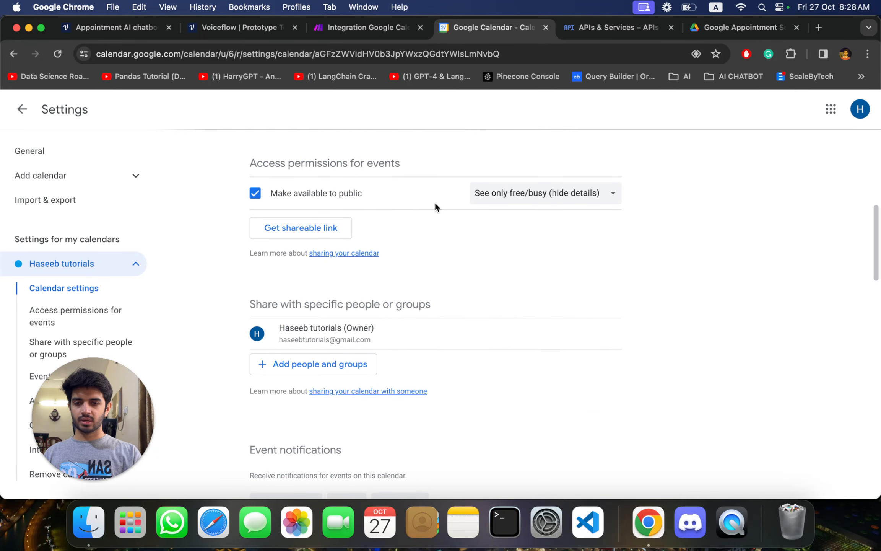
scroll(435, 203, up, 3)
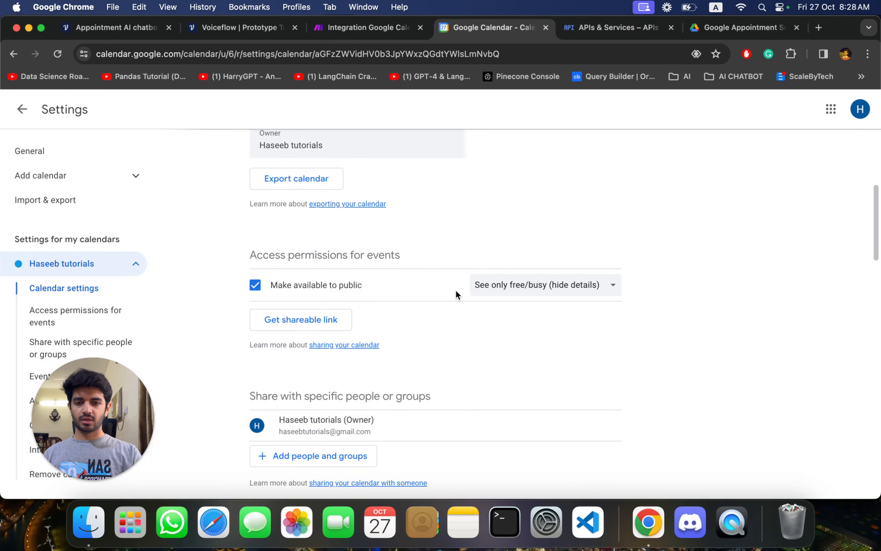
click(259, 292)
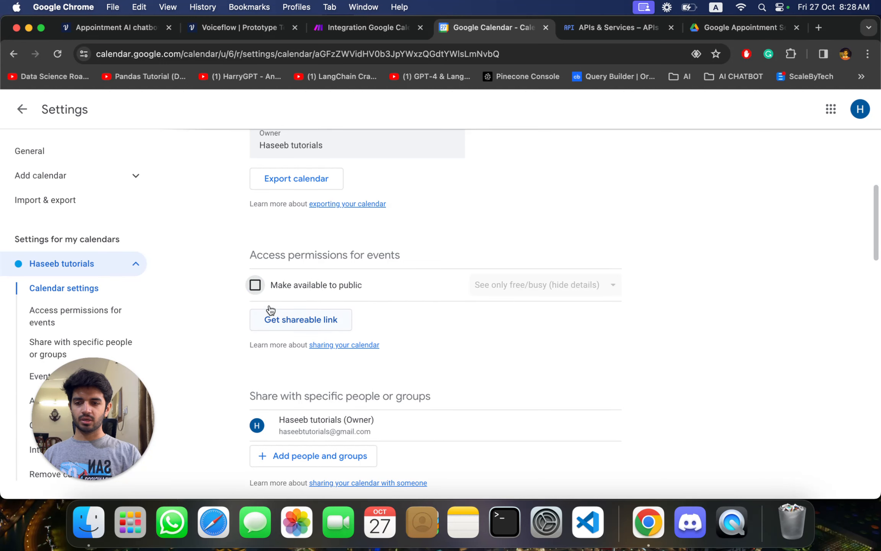
click(255, 287)
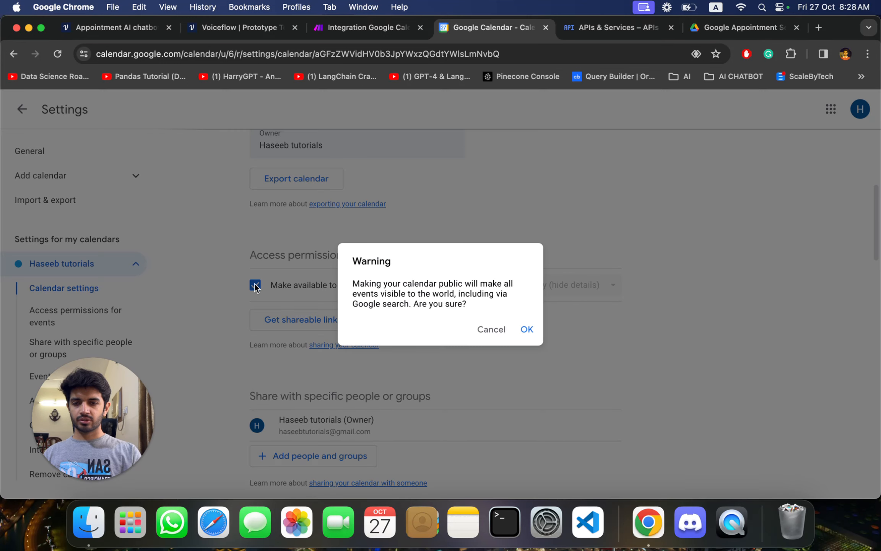
click(526, 331)
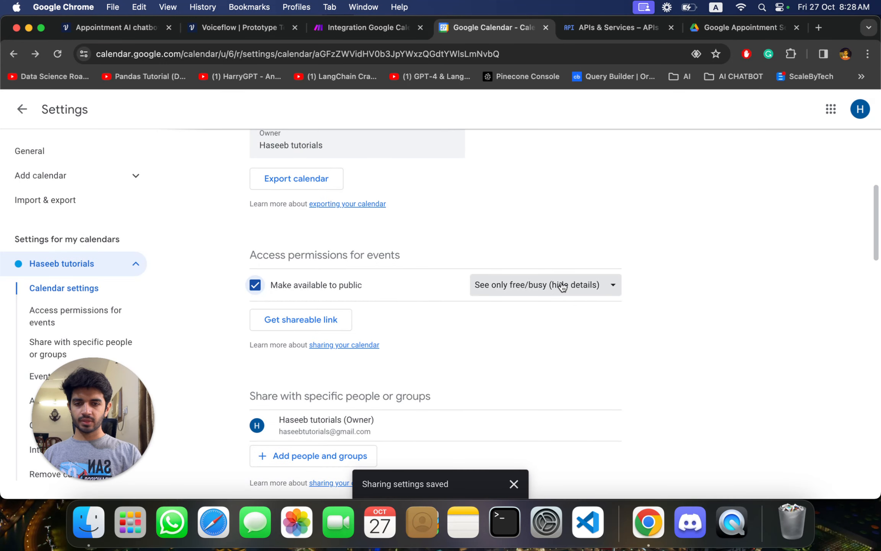
click(559, 285)
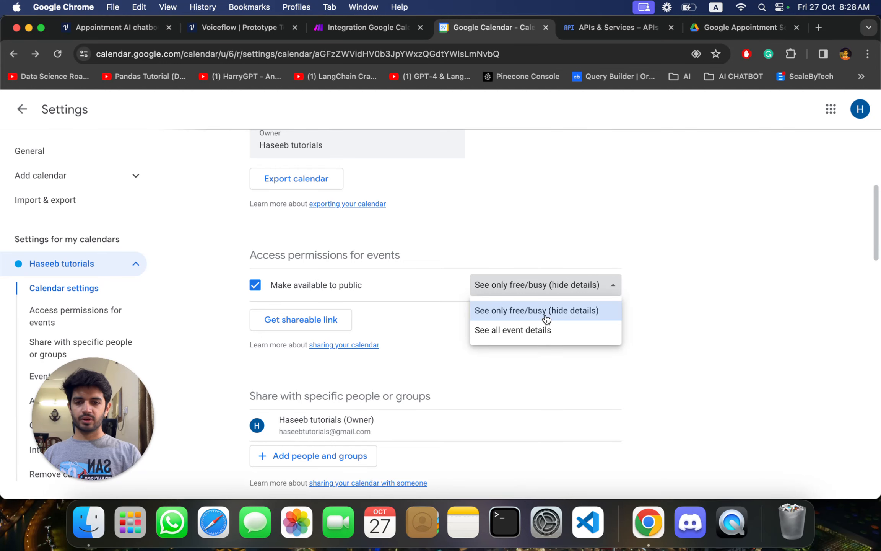
click(546, 315)
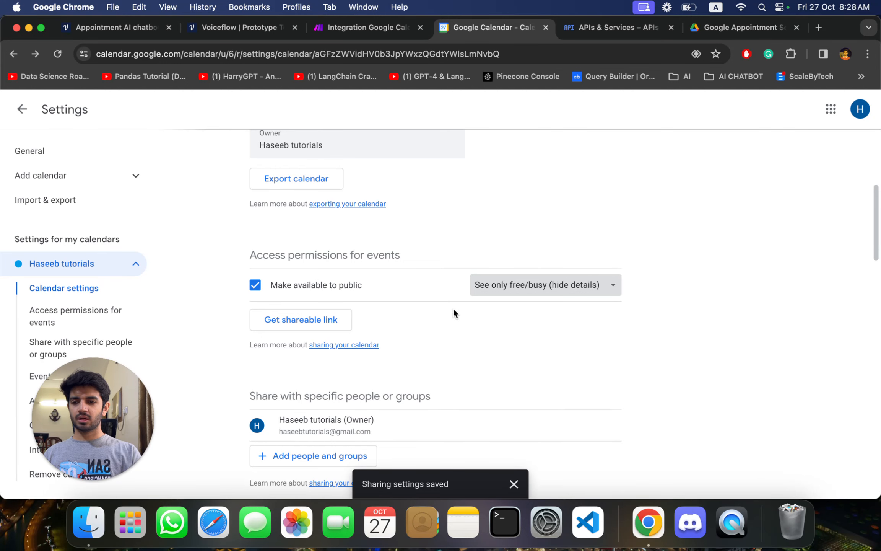
- Return to Voiceflow and test the free/busy request with start_time 2023-10-29T00:00:00.000Z and end_time 2023-10-30T00:00:00.000Z
click(118, 30)
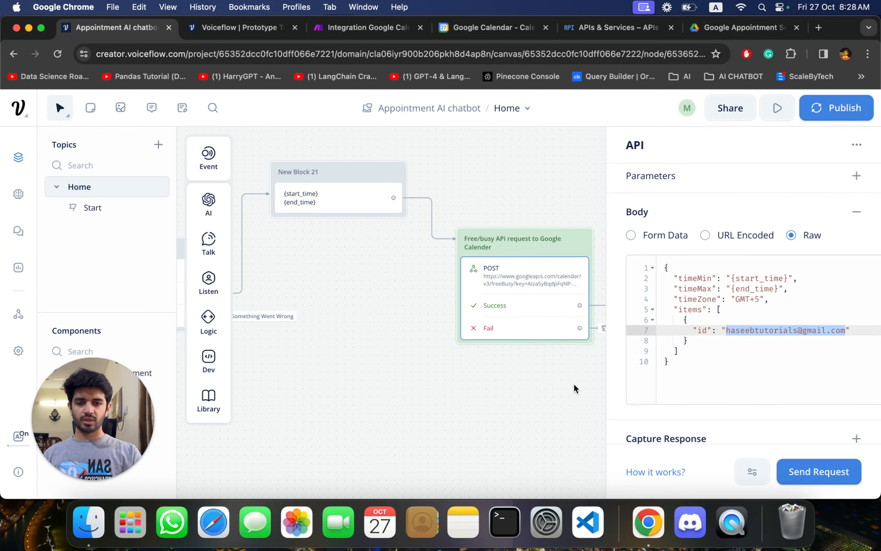
click(483, 402)
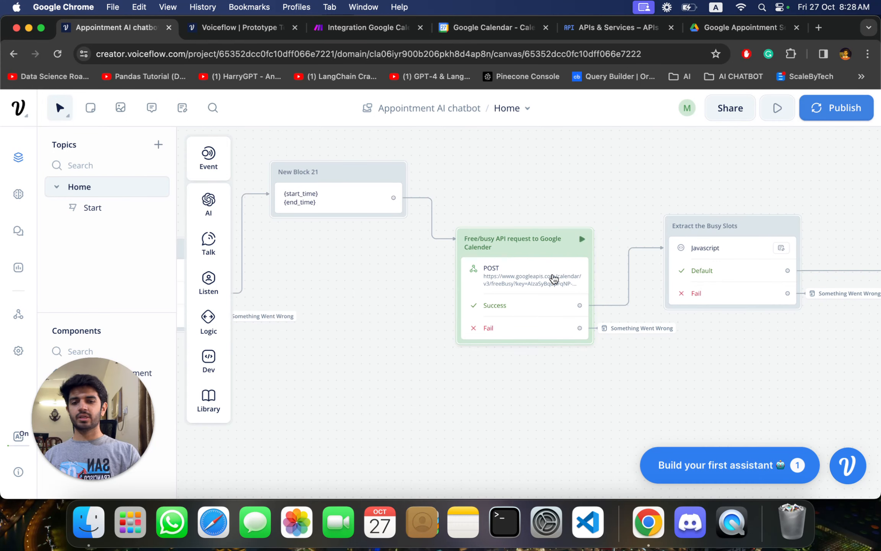
click(555, 259)
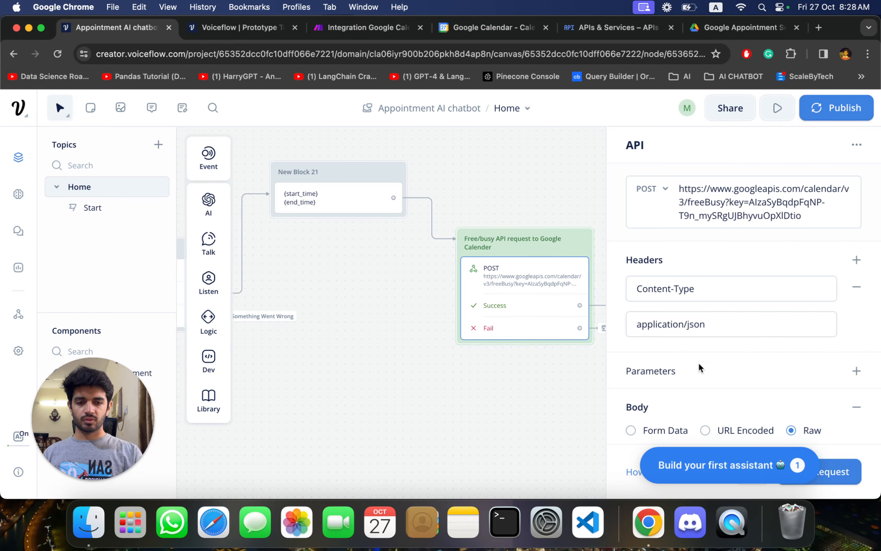
scroll(753, 359, down, 3)
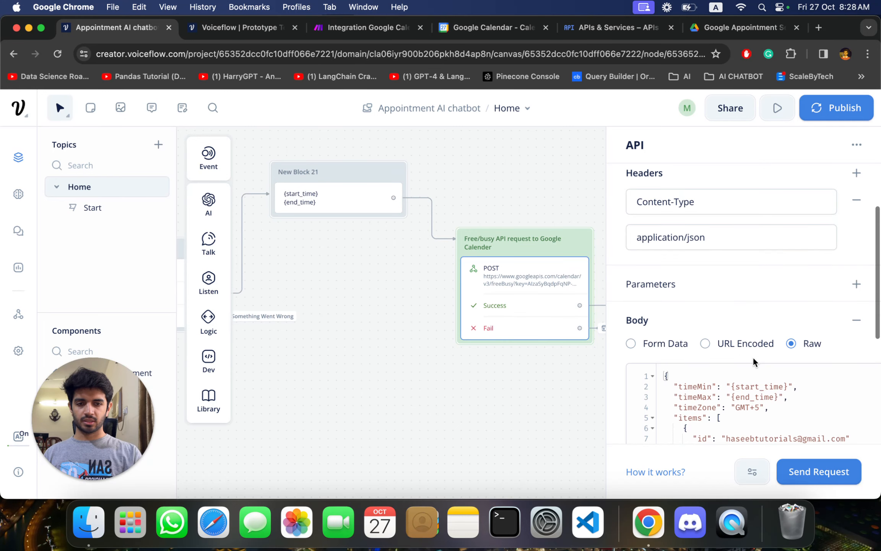
scroll(752, 359, up, 3)
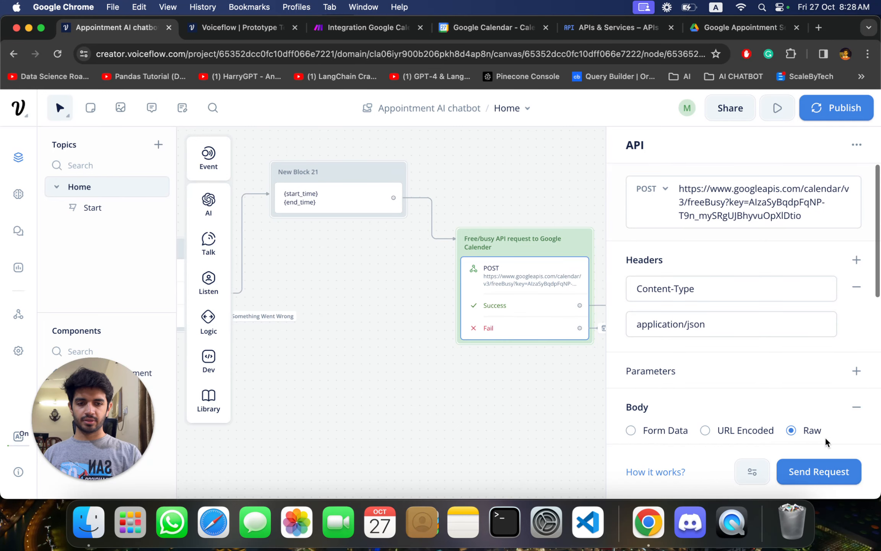
click(827, 474)
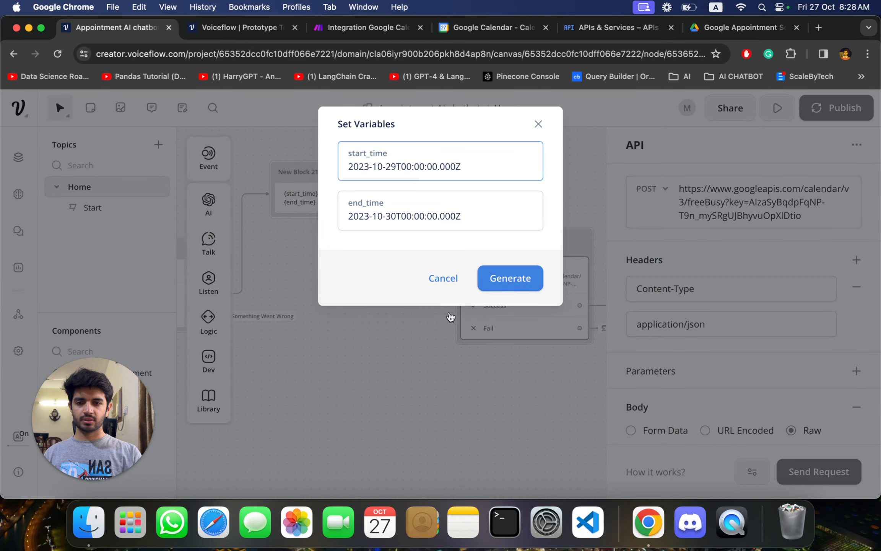
click(510, 281)
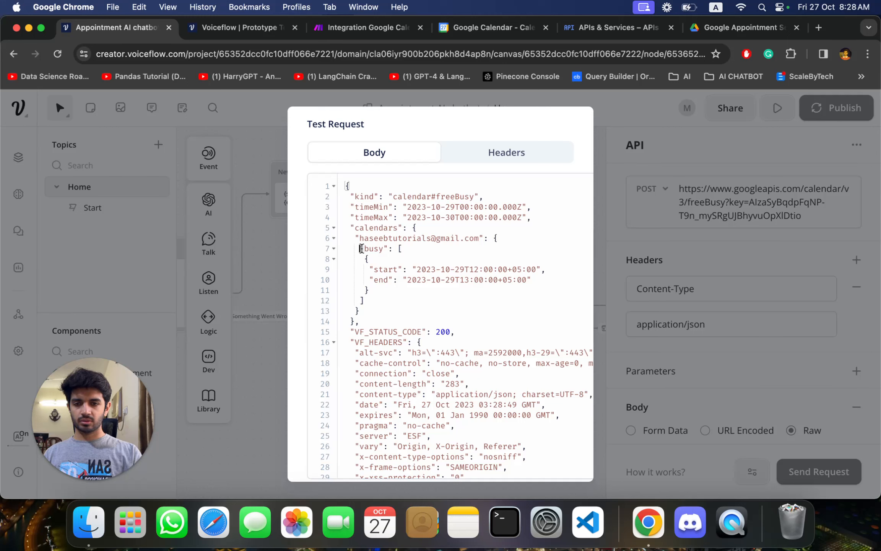
- Highlight the busy array and its start and end times in the test response, and close the response
drag(361, 249, 370, 302)
click(484, 276)
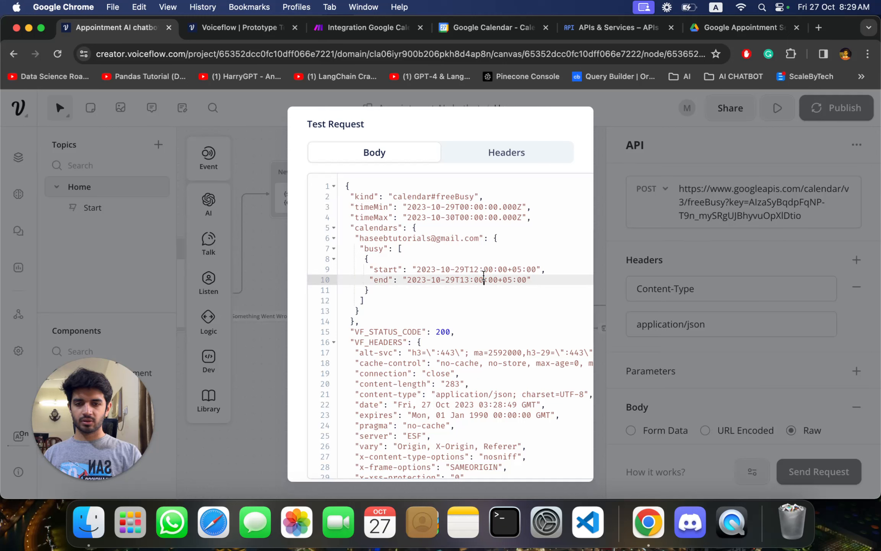
drag(469, 268, 537, 271)
drag(464, 280, 544, 280)
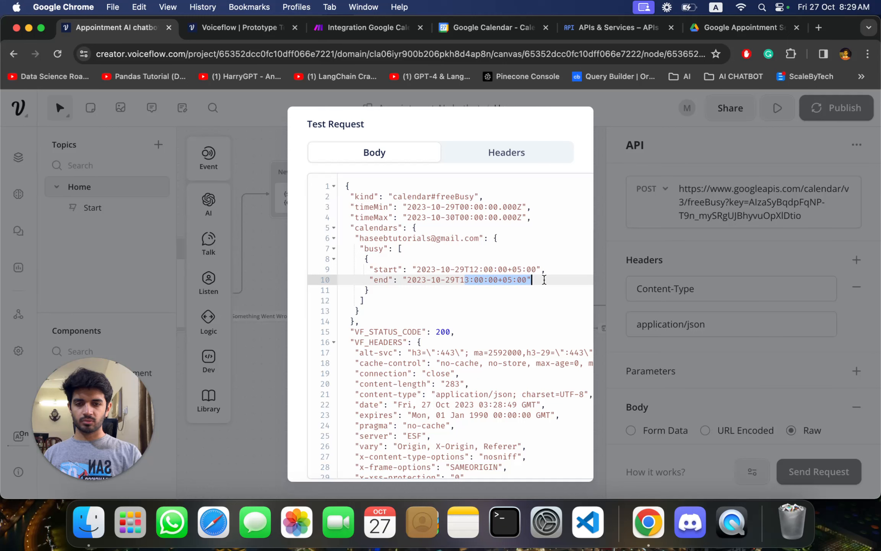
click(261, 281)
- Review the JavaScript of the Extract the Busy Slots block, then close its editor
scroll(468, 366, right, 5)
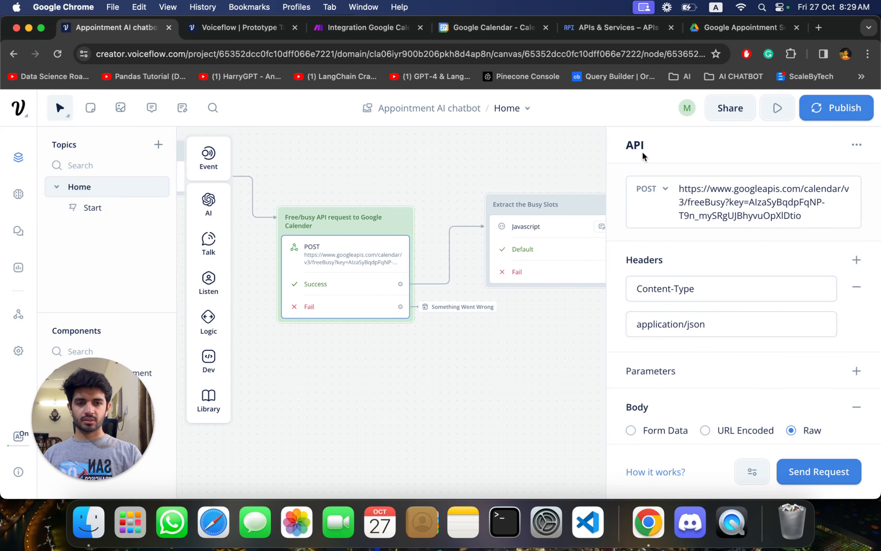
click(428, 176)
scroll(429, 175, right, 5)
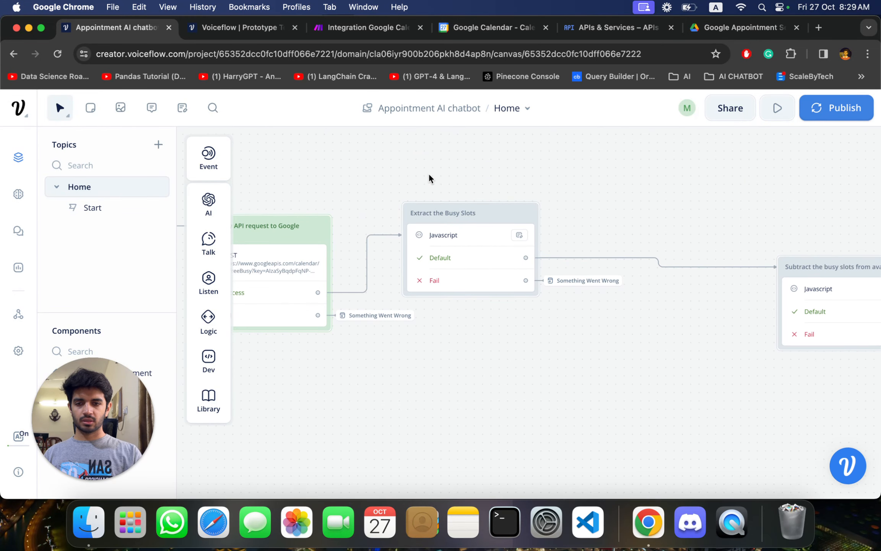
click(466, 208)
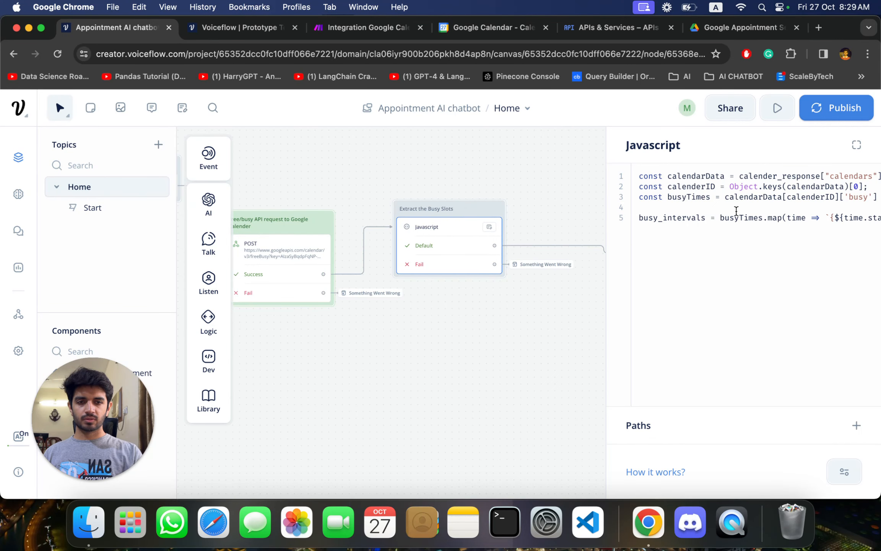
click(444, 333)
- Examine the block that subtracts busy slots from available ones and its path to the empty available_slots check
scroll(445, 333, right, 10)
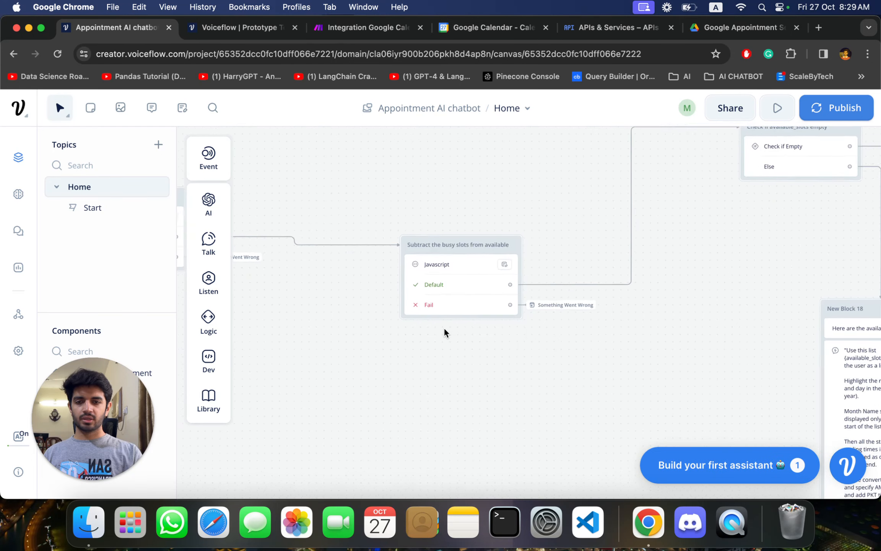
scroll(445, 329, up, 3)
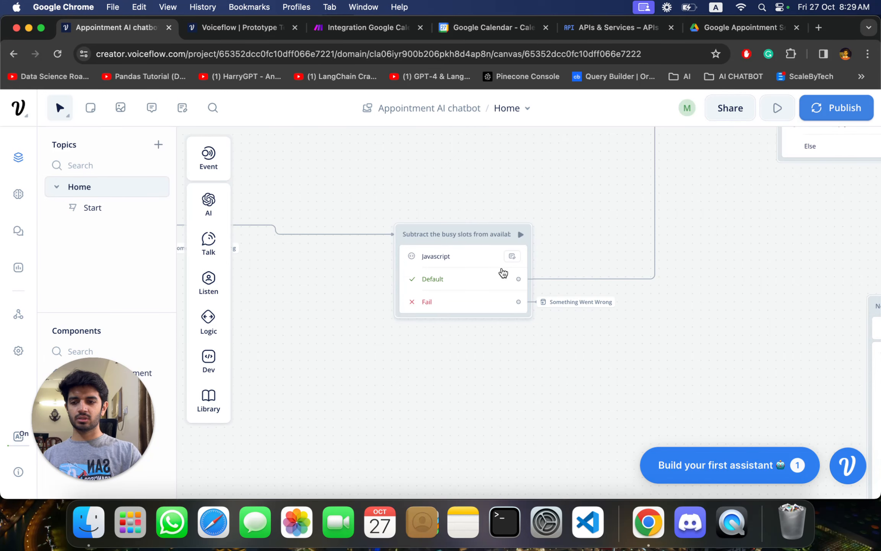
scroll(631, 371, right, 5)
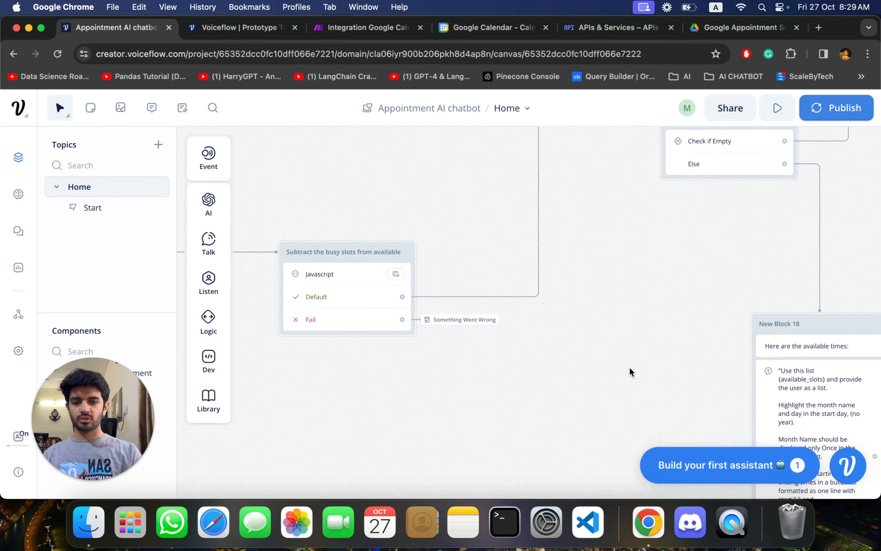
scroll(629, 370, down, 3)
scroll(629, 370, right, 5)
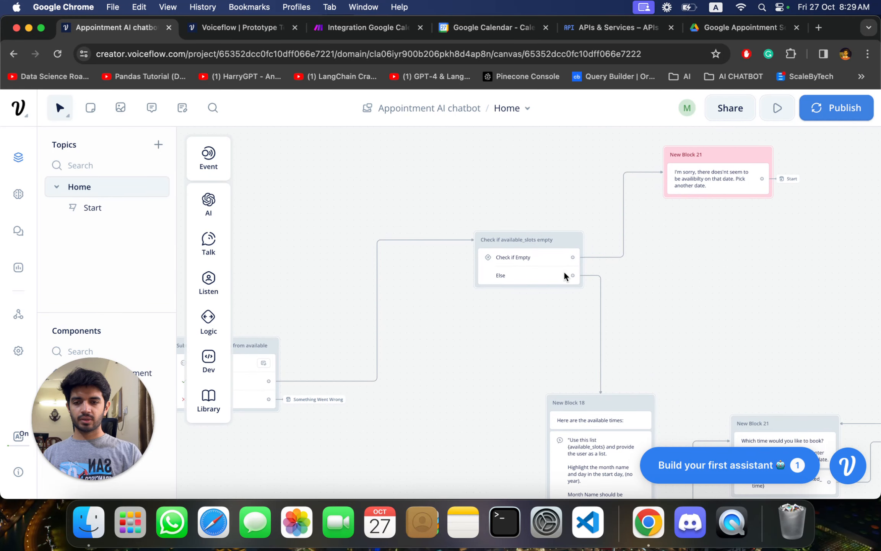
scroll(563, 270, left, 5)
scroll(564, 270, down, 3)
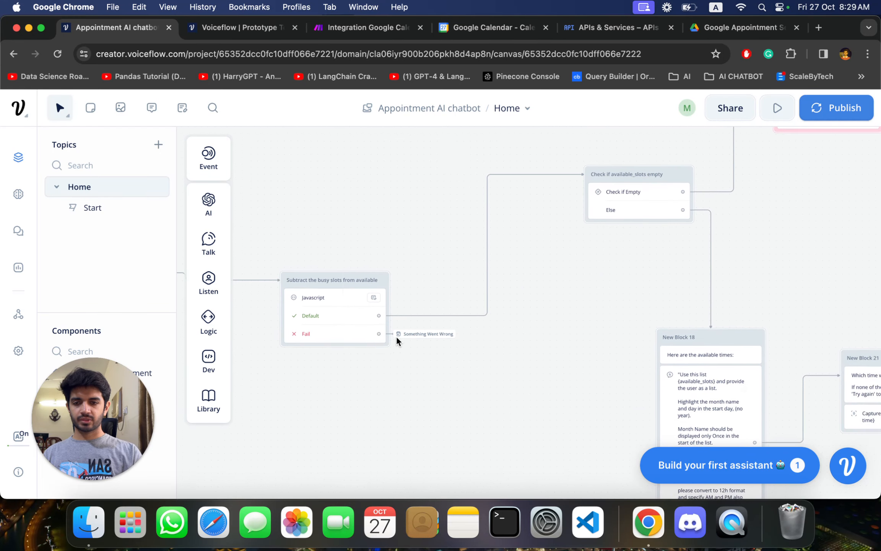
- Review the removeOverlaps JavaScript in the block that subtracts busy slots from available ones, then close its editor
click(356, 289)
scroll(770, 324, right, 5)
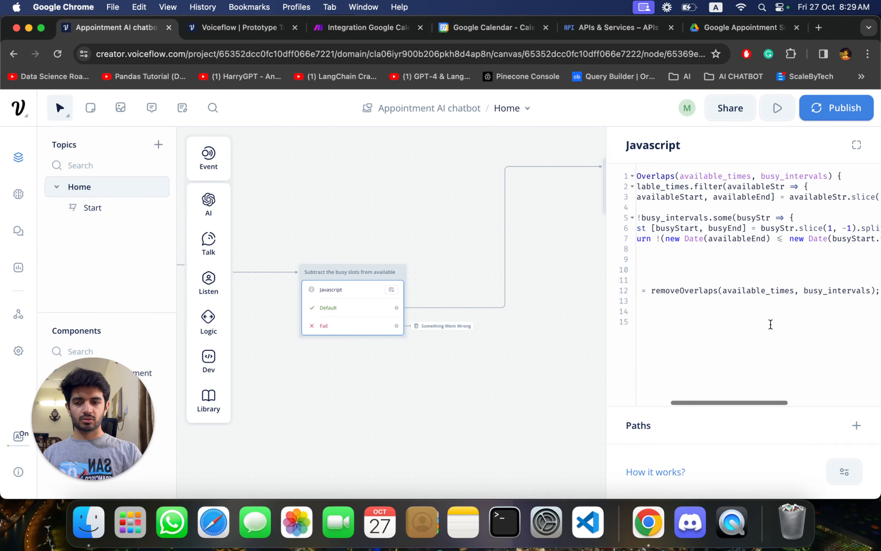
scroll(771, 324, left, 5)
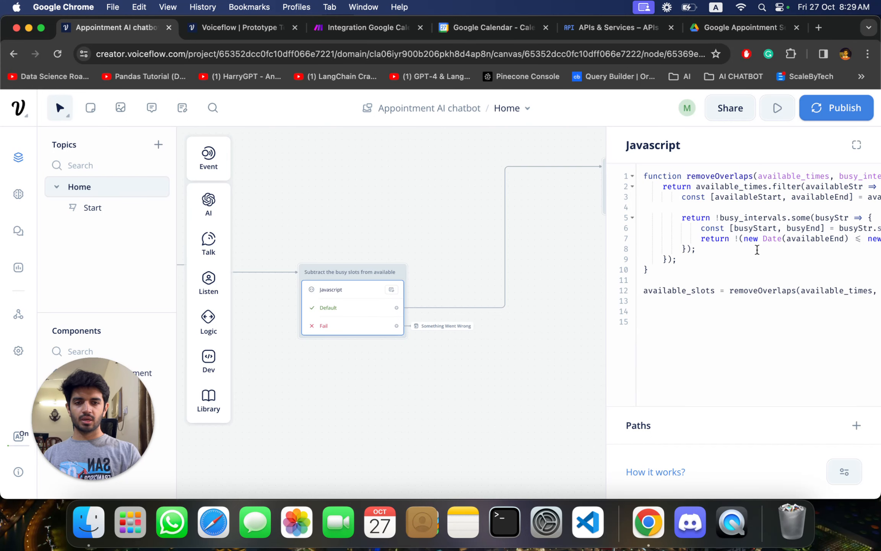
click(560, 249)
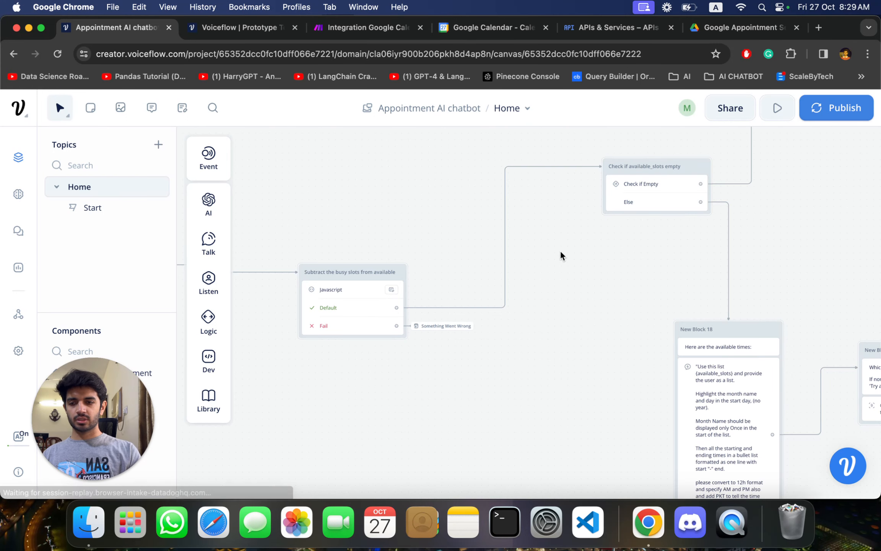
- Examine the available_slots empty check and its path to the no-availability message that asks for another date
scroll(559, 250, right, 1)
scroll(560, 250, up, 1)
scroll(559, 250, right, 2)
scroll(560, 250, up, 2)
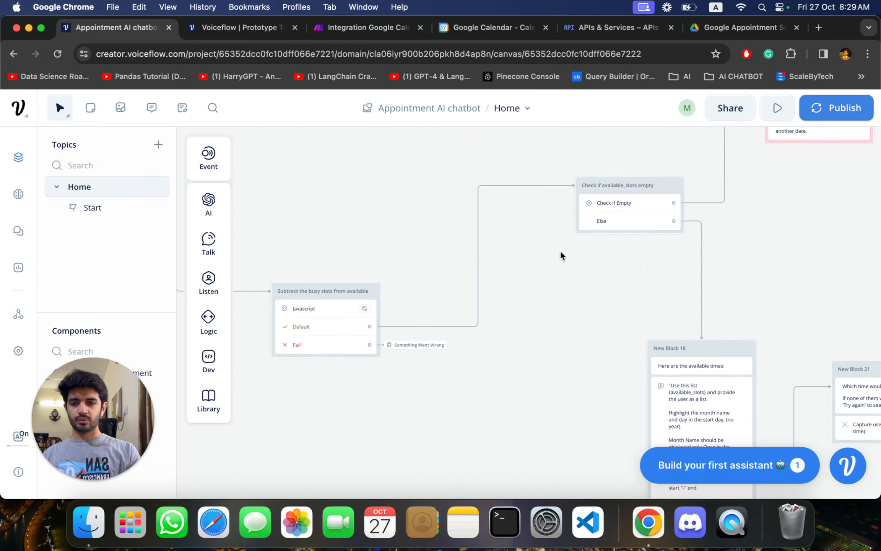
scroll(559, 249, right, 2)
scroll(559, 250, up, 2)
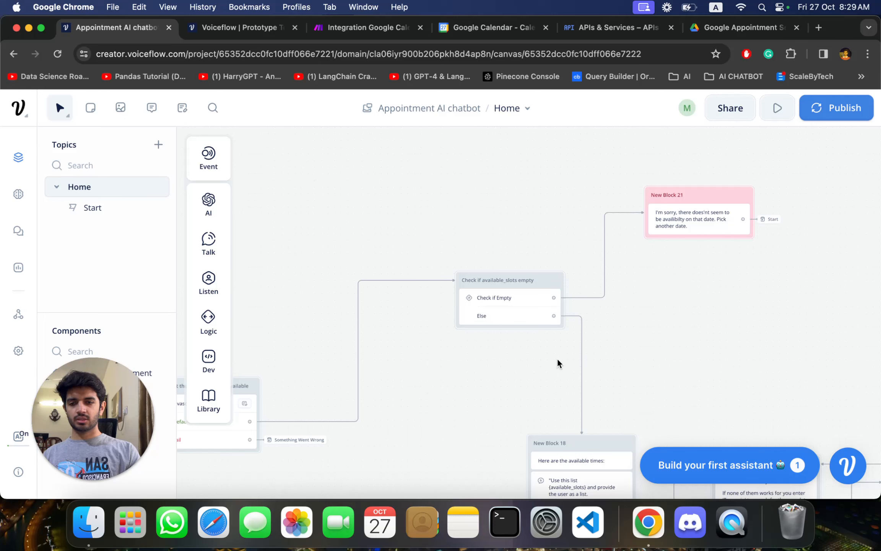
scroll(585, 359, right, 2)
scroll(586, 360, up, 1)
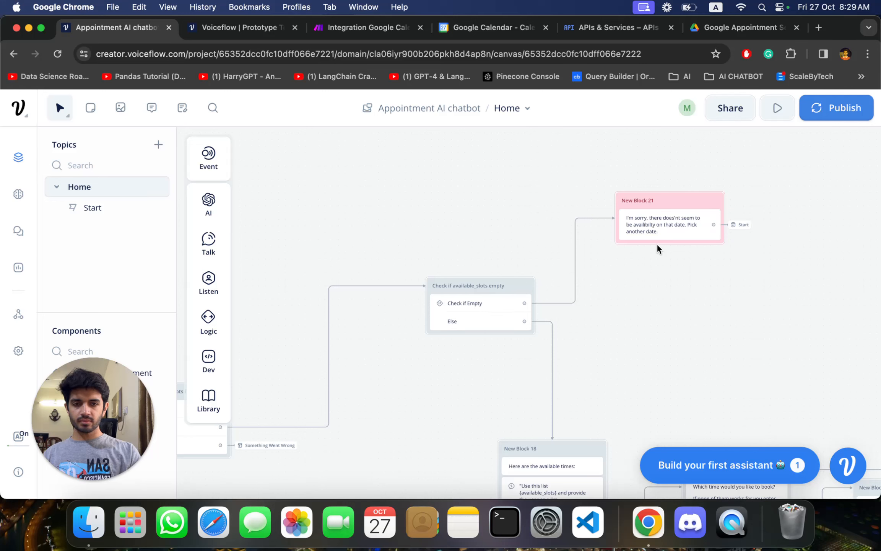
scroll(683, 218, up, 3)
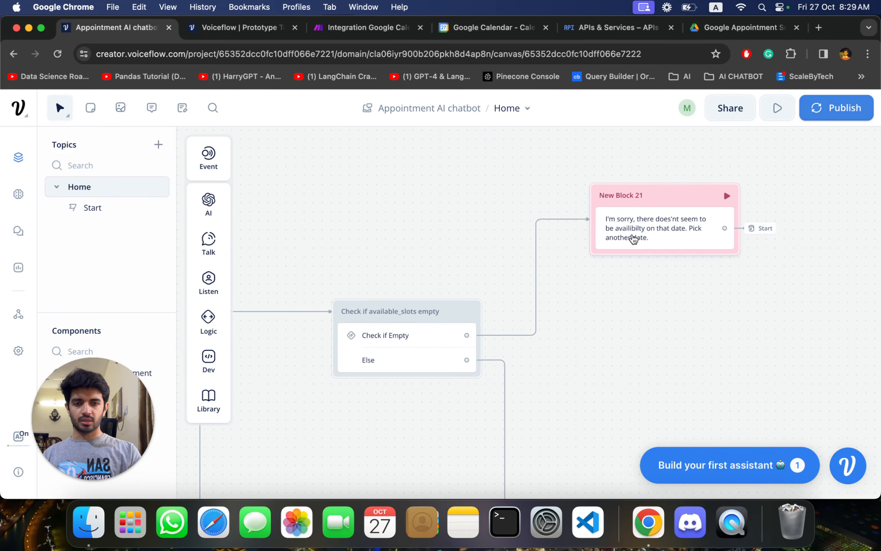
- Follow the Else path to New Block 18 and open its Response AI prompt that lists the available slots
scroll(600, 283, down, 10)
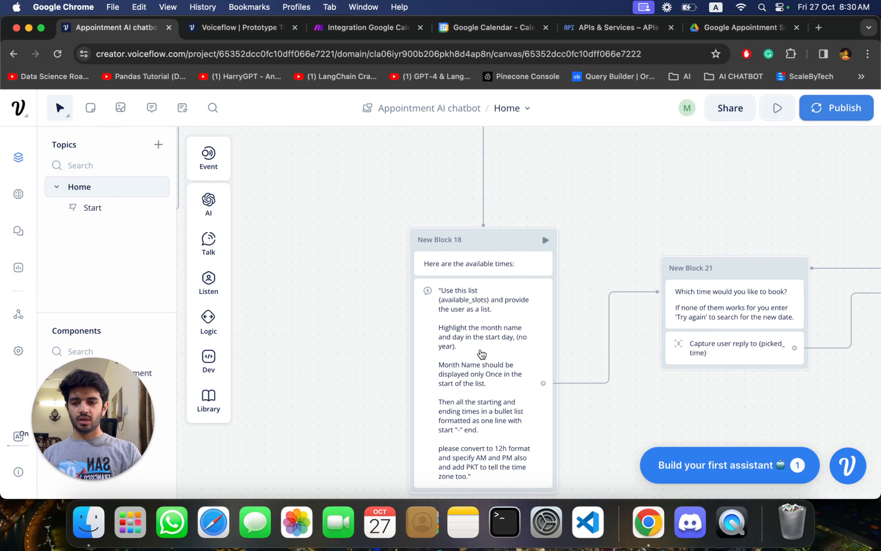
scroll(535, 249, down, 5)
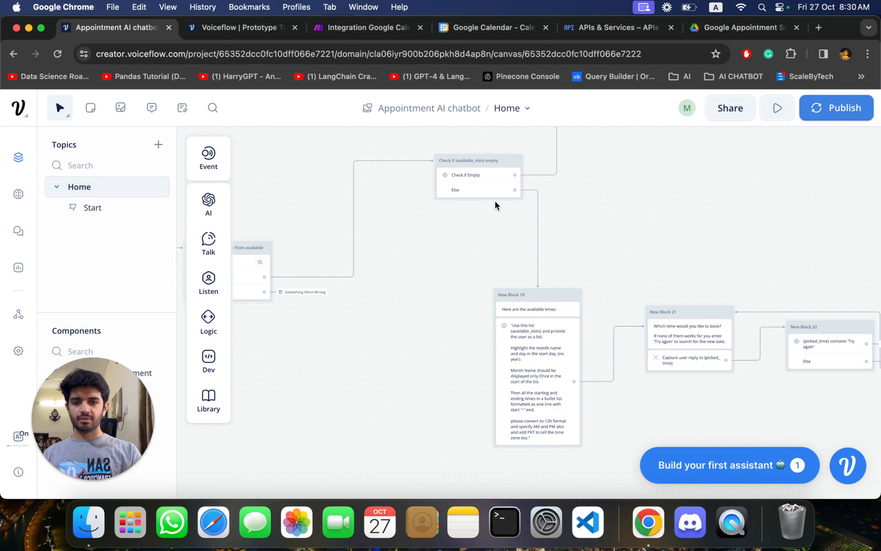
scroll(472, 398, down, 3)
click(537, 331)
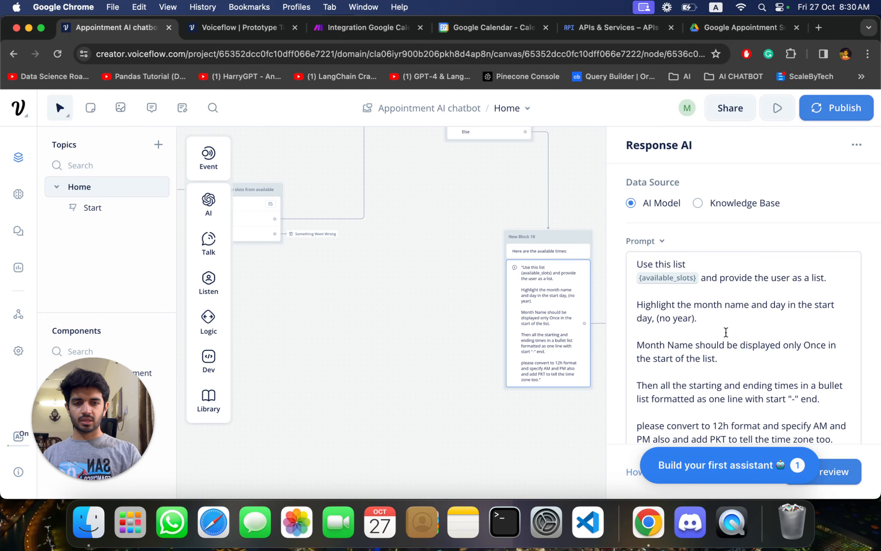
scroll(725, 332, down, 3)
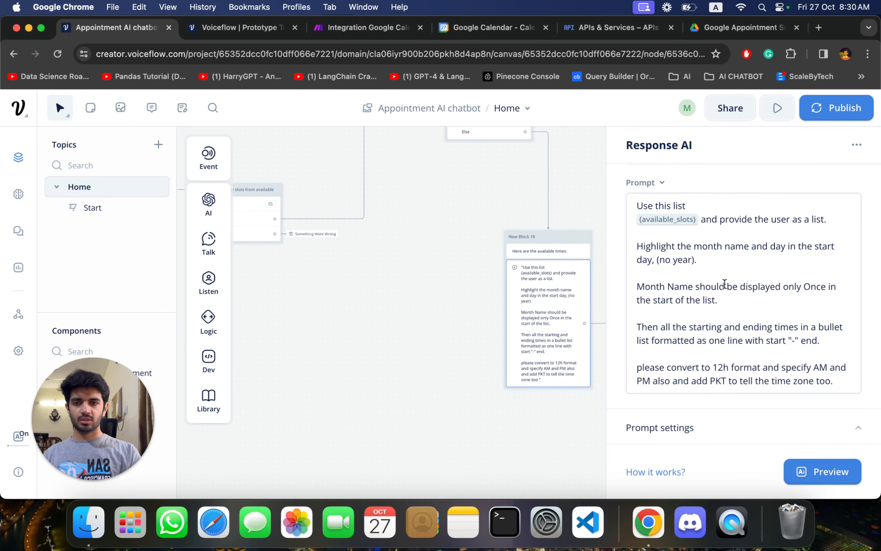
- Highlight the October 29th list of available times in the prototype chat, then return to the chatbot canvas
click(256, 28)
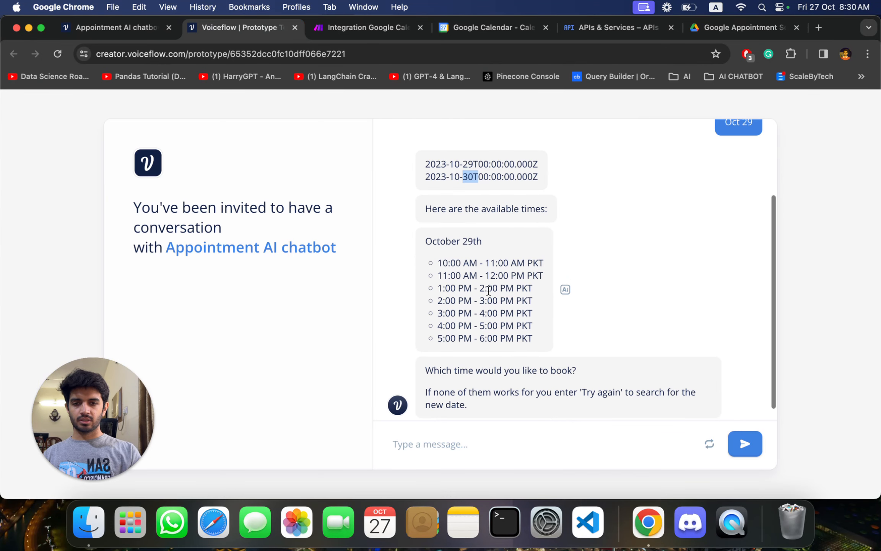
drag(535, 339, 431, 240)
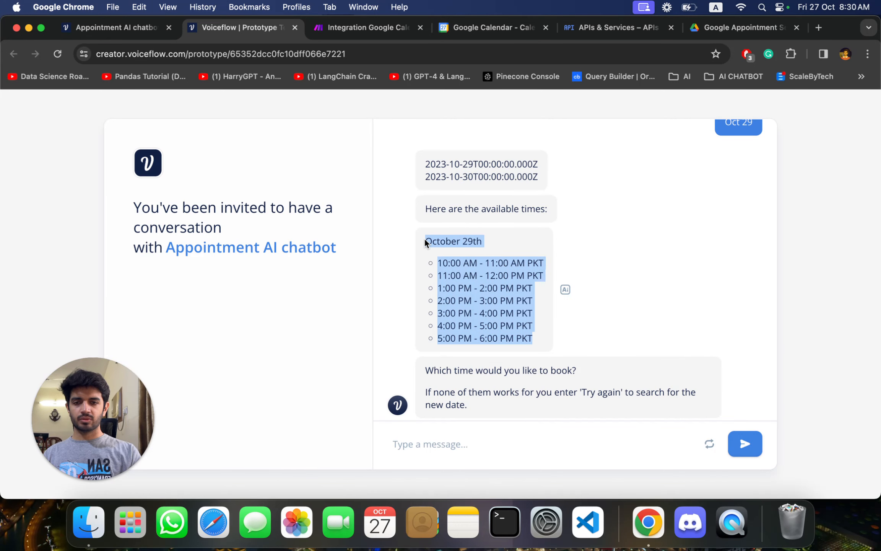
click(129, 32)
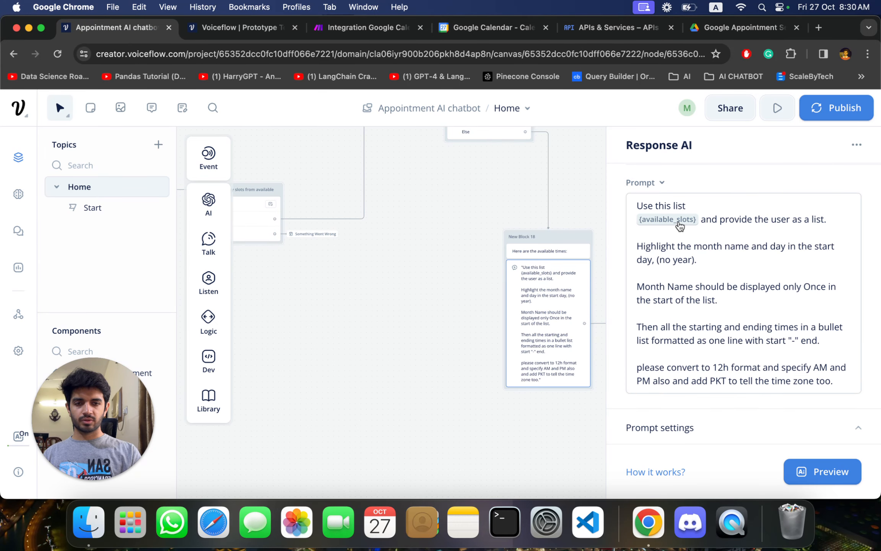
- Review the slot-list prompt down to its PKT time zone instruction, then close the Response AI editor
scroll(721, 318, down, 1)
scroll(721, 318, up, 1)
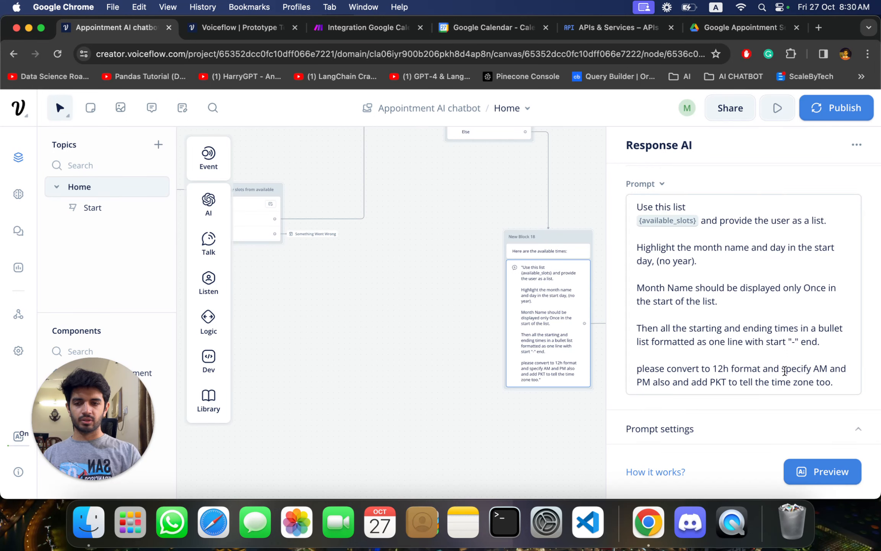
double_click(714, 386)
click(394, 353)
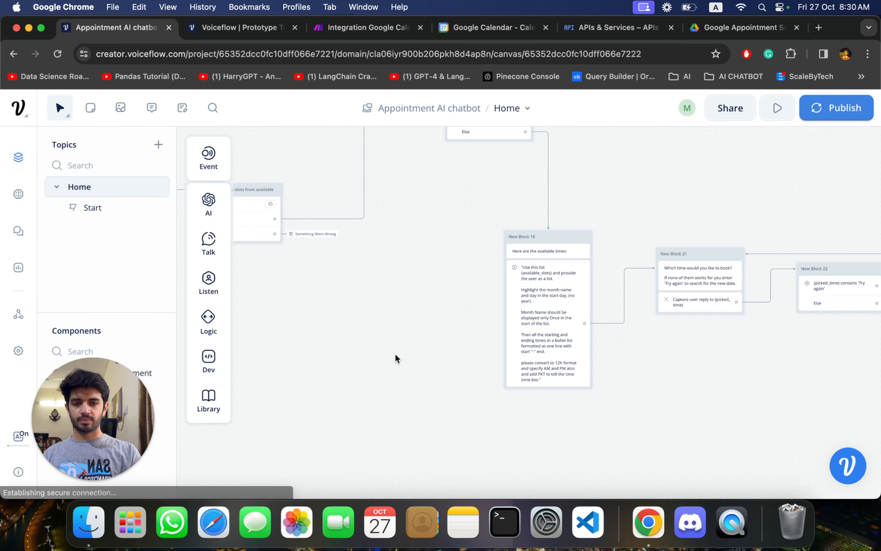
- Examine the flow from the booking time question through the 'Try again' check to the slot extraction block
scroll(394, 353, right, 5)
scroll(394, 353, left, 5)
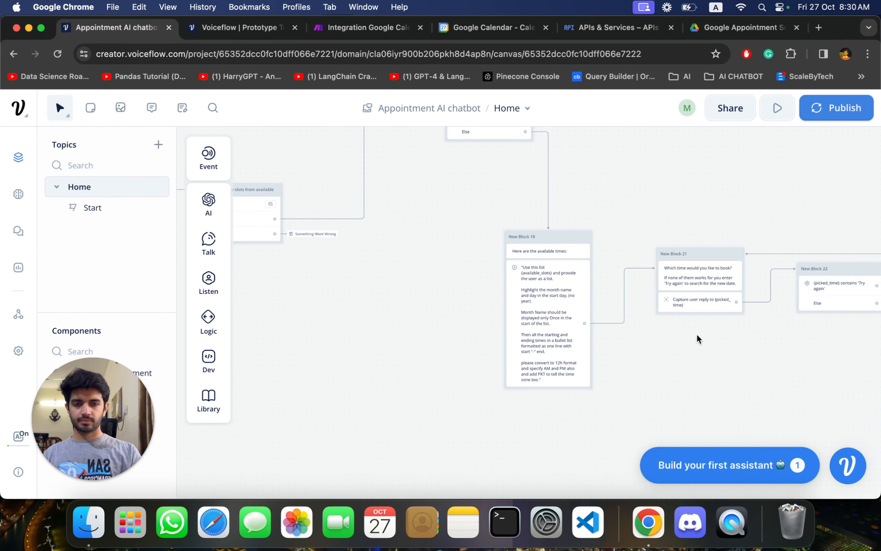
scroll(708, 326, right, 5)
scroll(708, 326, up, 5)
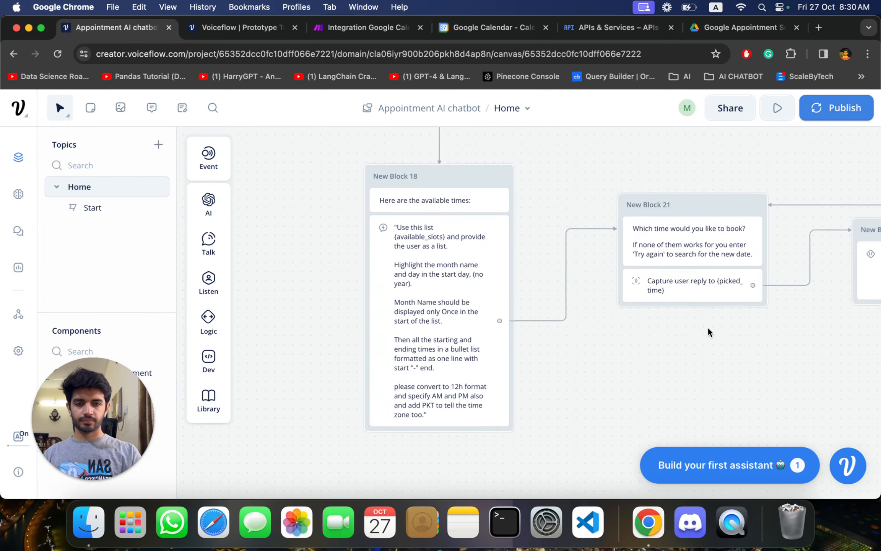
scroll(708, 331, right, 3)
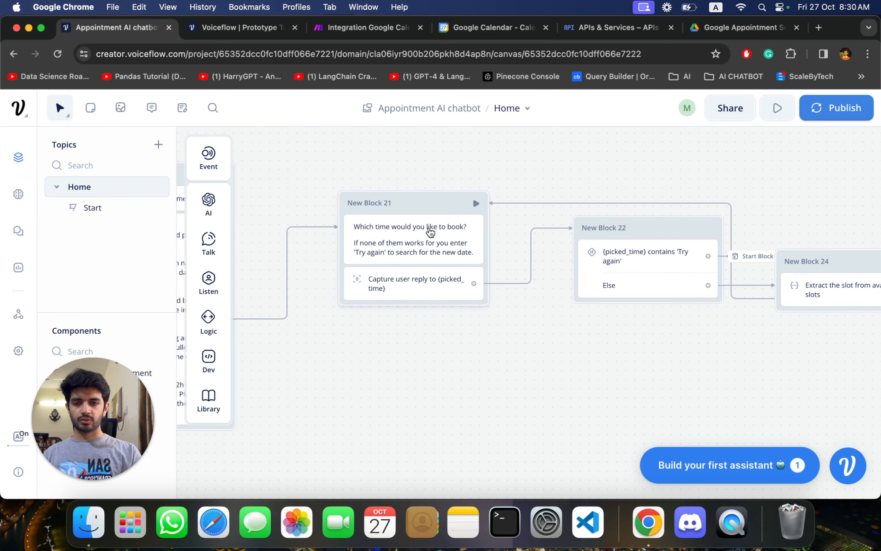
scroll(596, 358, right, 3)
scroll(596, 355, right, 10)
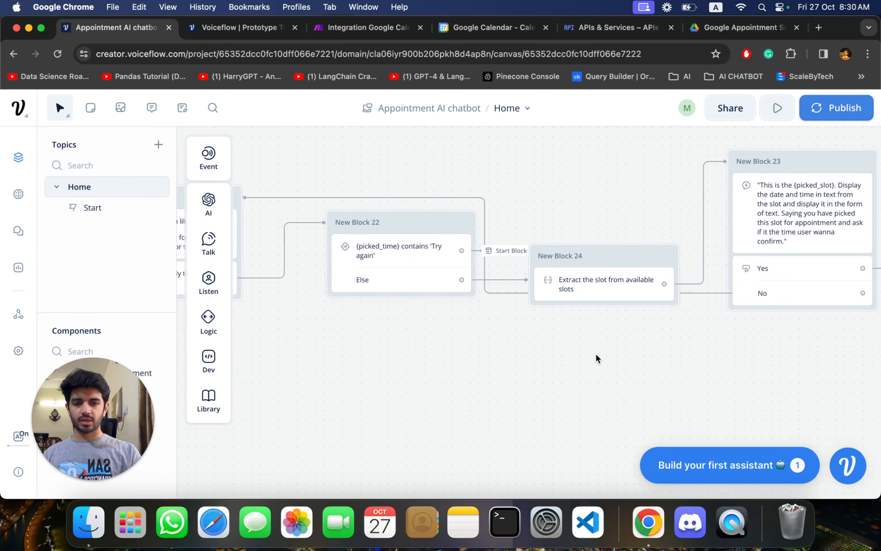
scroll(457, 362, left, 5)
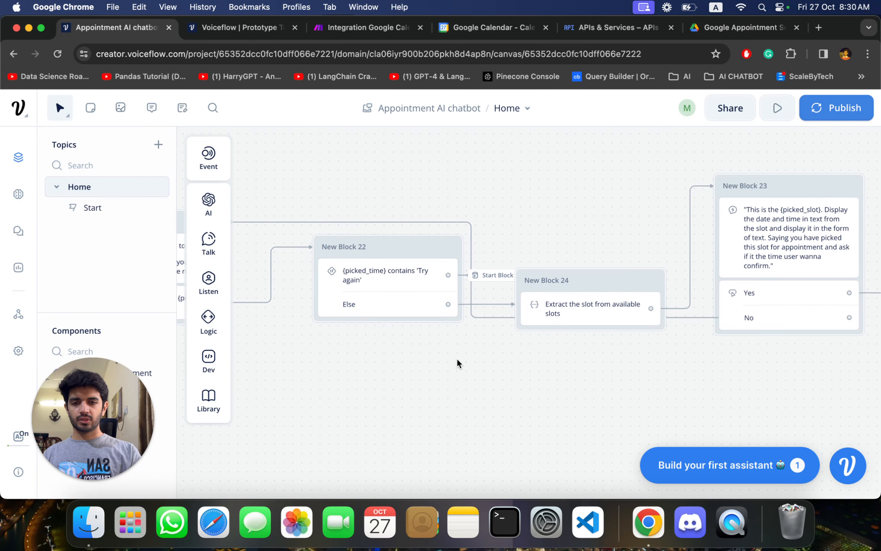
scroll(458, 362, left, 2)
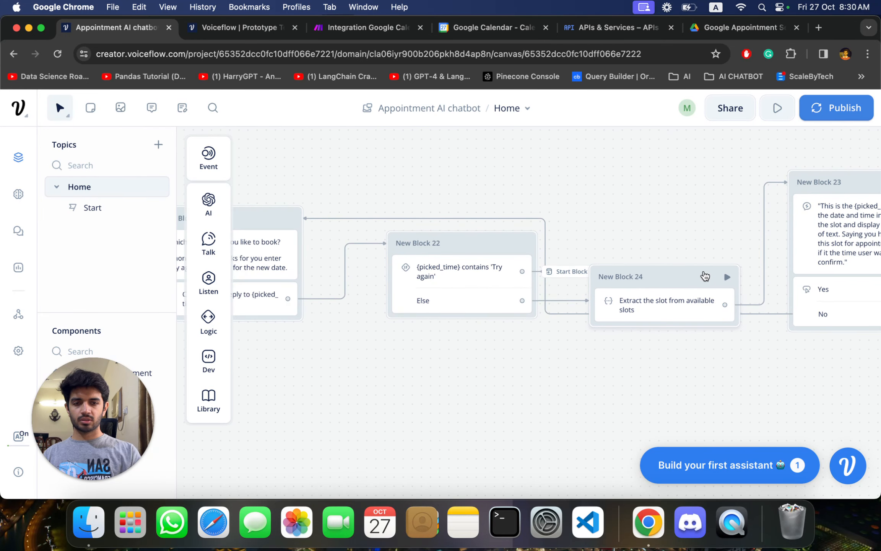
- Inspect the Capture step in New Block 21 that stores the user's reply in {picked_time}, then close it
click(662, 272)
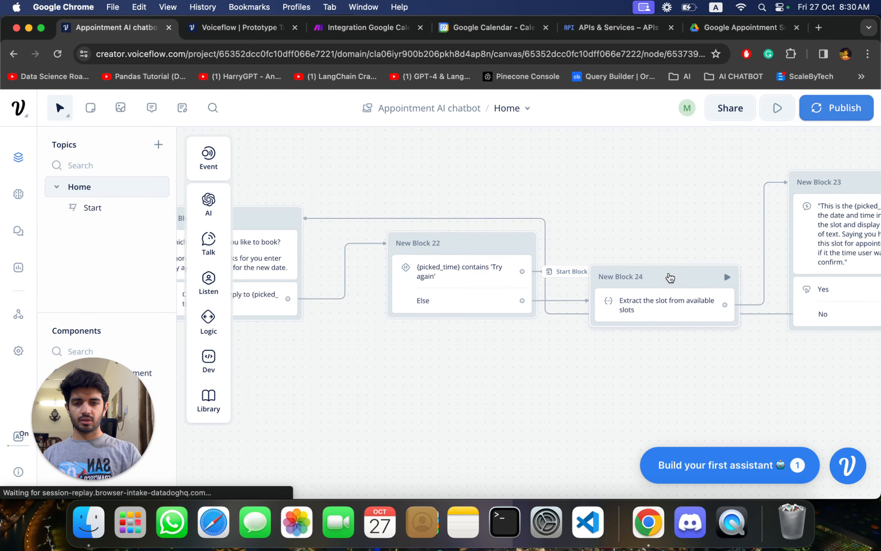
click(441, 373)
scroll(440, 373, left, 8)
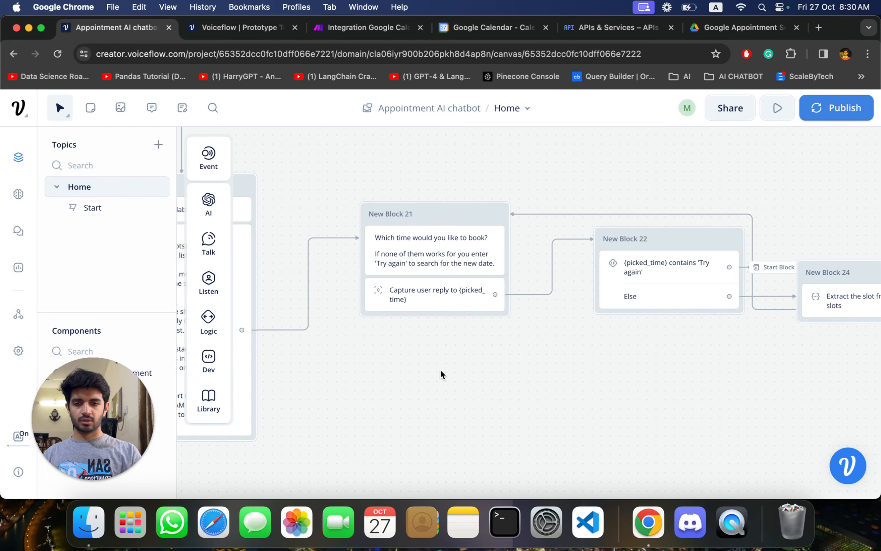
click(439, 295)
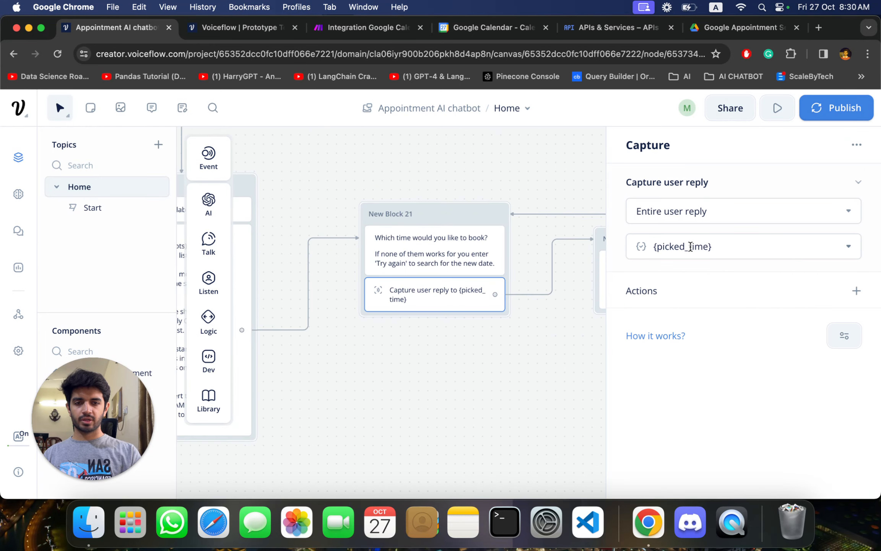
click(474, 360)
- Review the Set AI prompt that extracts the slot from {available_slots} by {picked_time}, then close its editor
scroll(474, 360, right, 5)
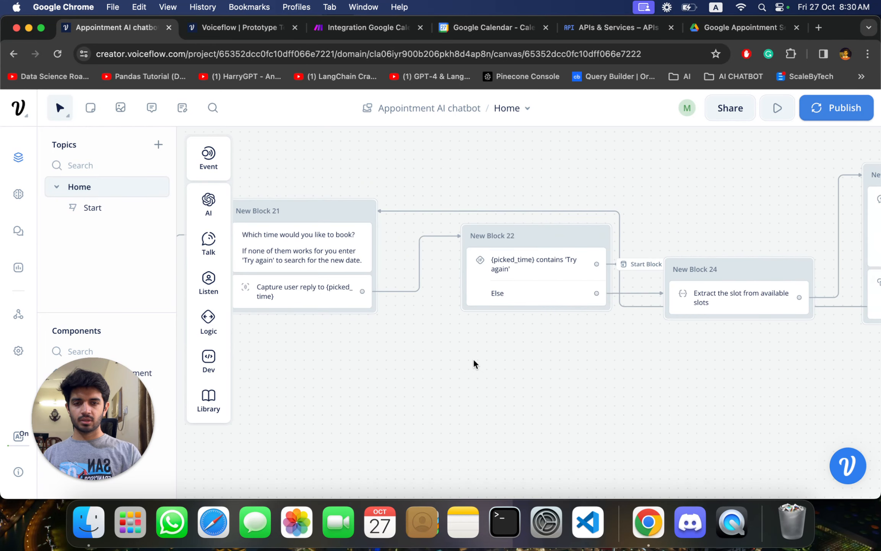
scroll(473, 359, right, 3)
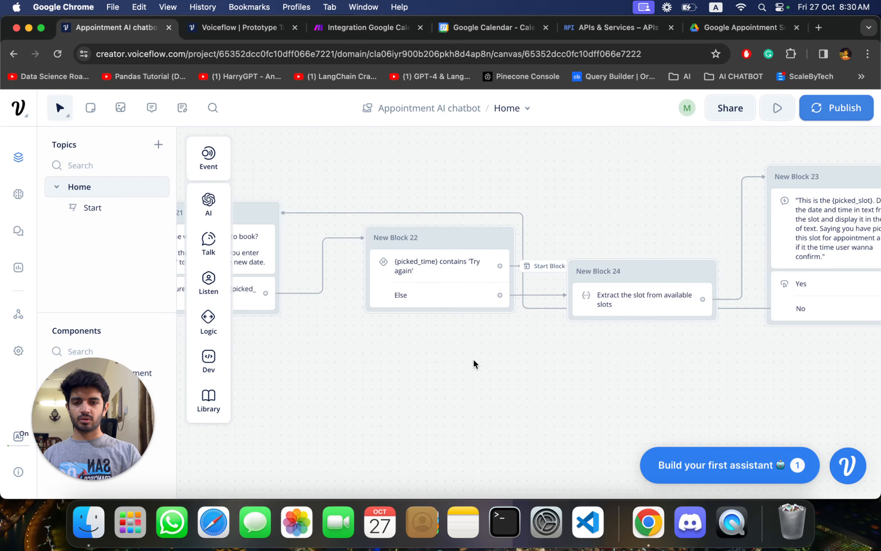
scroll(473, 359, right, 3)
click(604, 267)
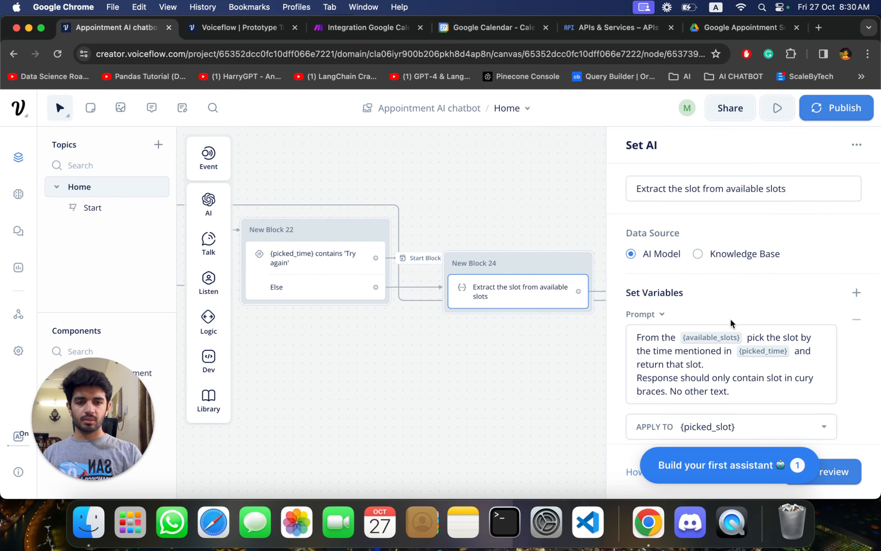
scroll(731, 325, down, 1)
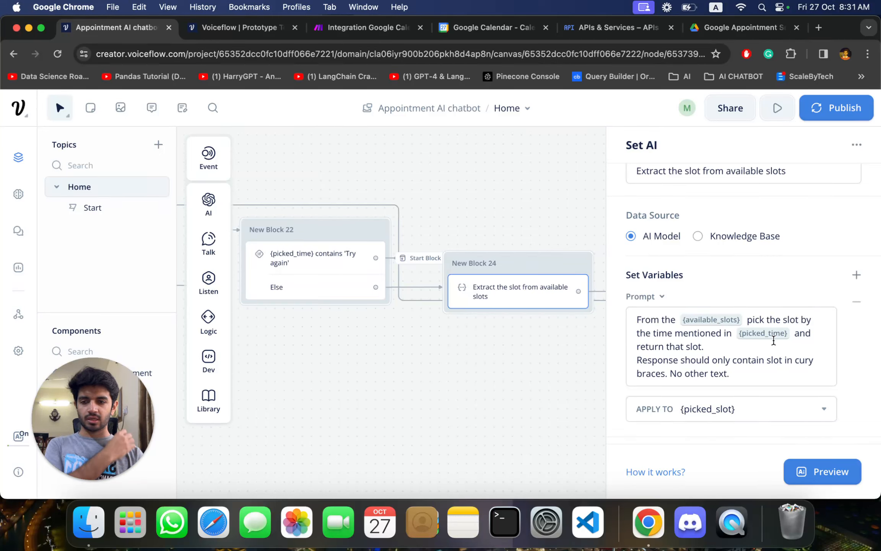
click(550, 338)
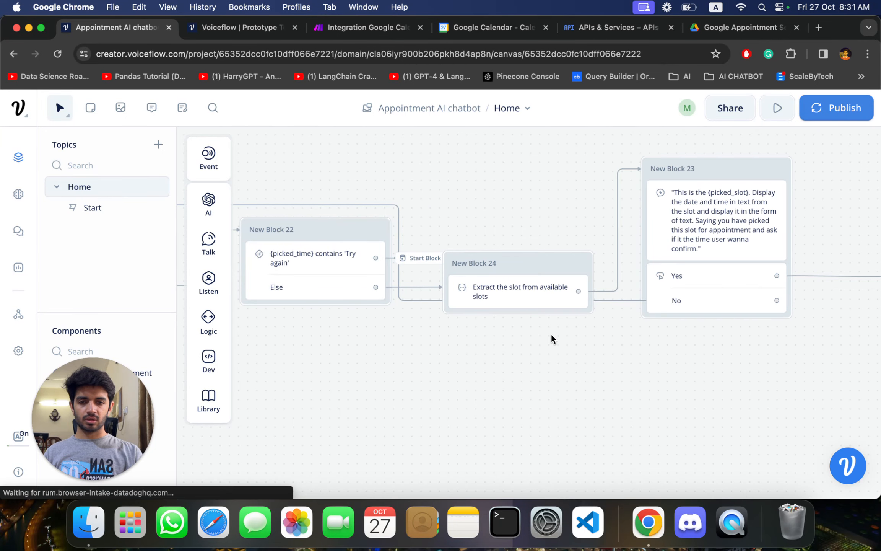
- Reopen the slot extraction settings in New Block 24 to check the variable the result is applied to, and close them
click(546, 264)
scroll(714, 385, down, 2)
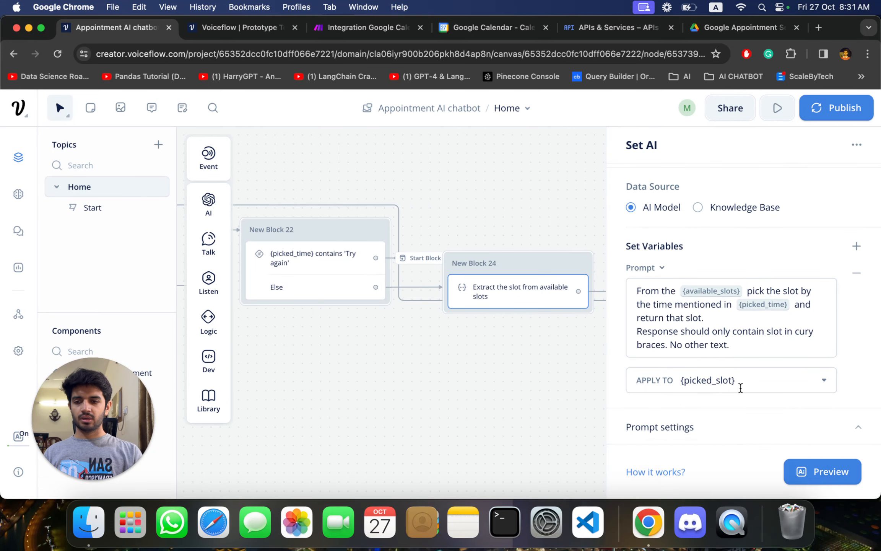
click(507, 366)
- Review the Response AI prompt in New Block 23 that asks the user to confirm {picked_slot}, and switch to the prototype chat
scroll(507, 366, right, 5)
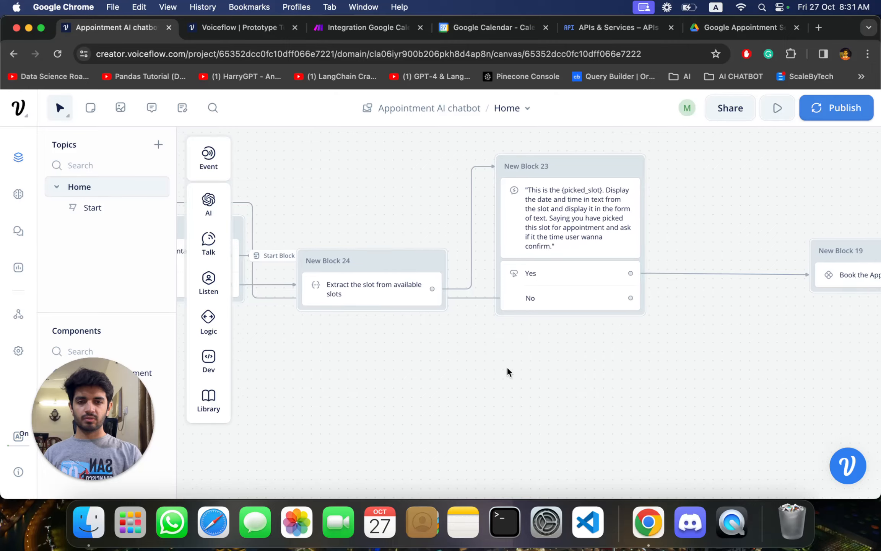
scroll(507, 367, up, 1)
scroll(506, 367, right, 1)
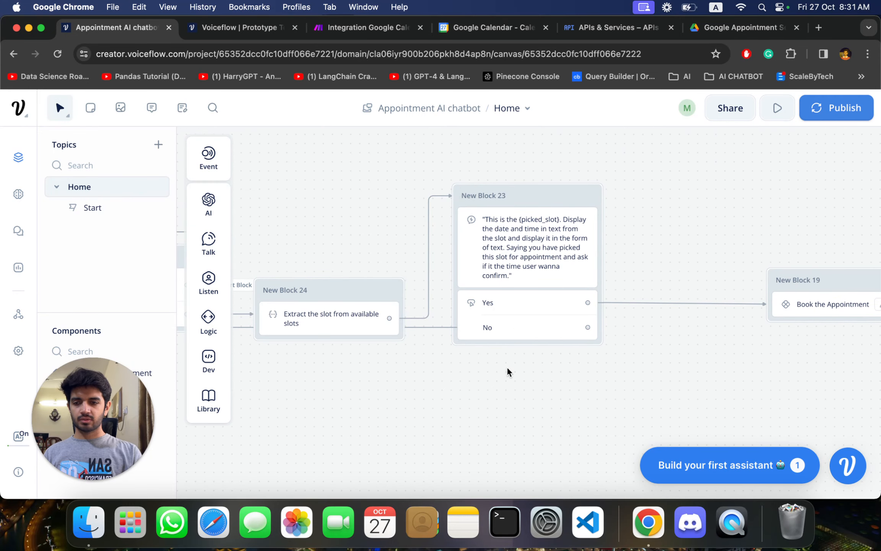
click(539, 194)
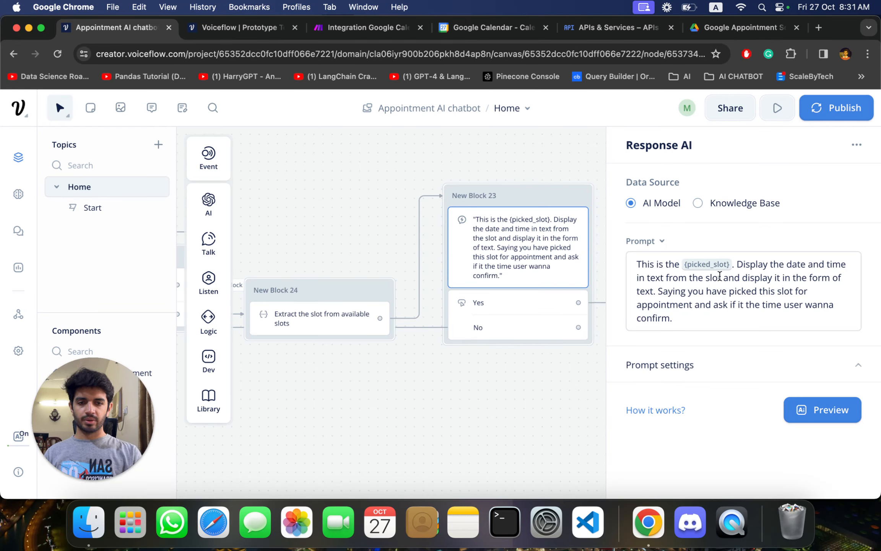
click(237, 27)
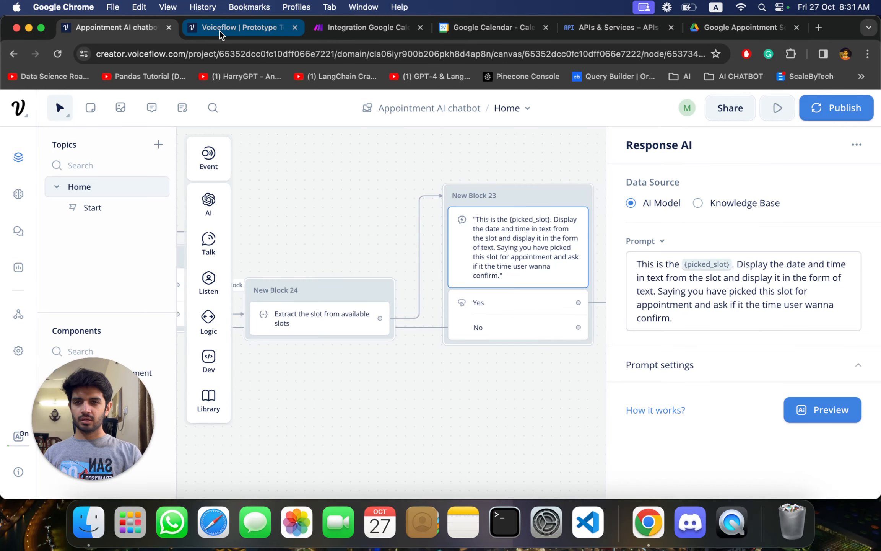
- Check the slots offered in the prototype chat, then return to the canvas and close the Response AI editor of New Block 23
scroll(619, 299, up, 3)
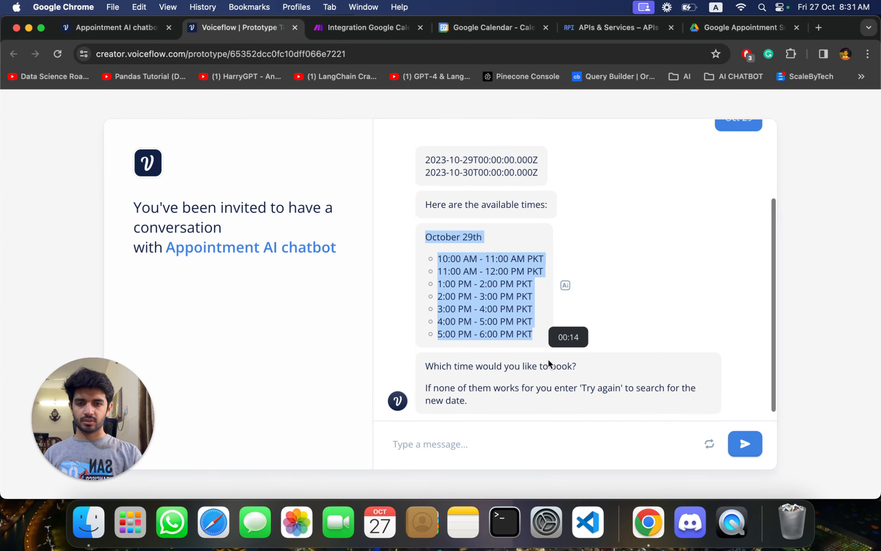
scroll(627, 299, down, 3)
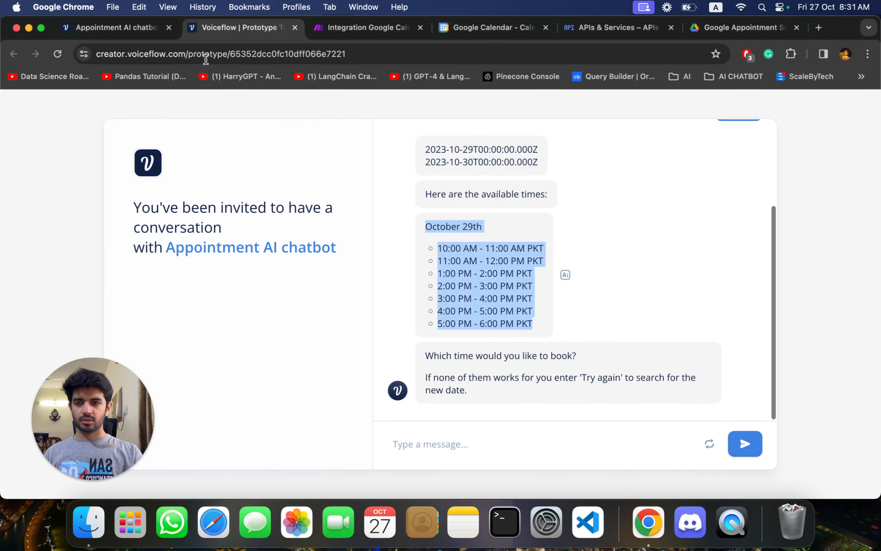
click(114, 27)
click(510, 374)
scroll(510, 374, right, 5)
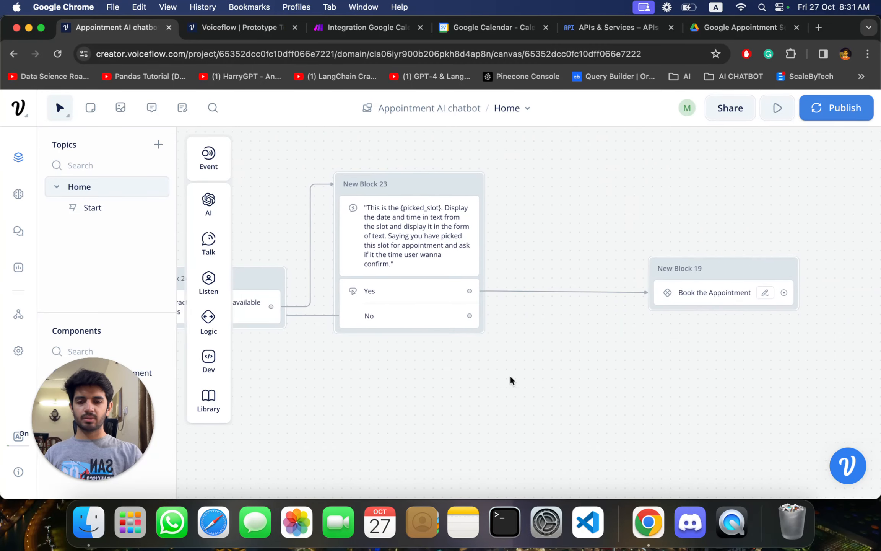
- Answer 10am in the prototype chat to pick that slot, and highlight the bot's confirmation question
click(241, 27)
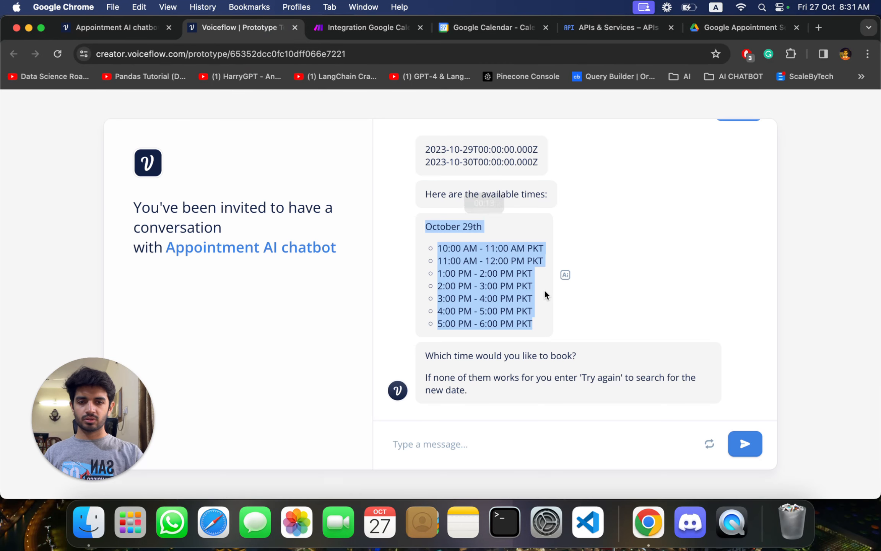
click(459, 445)
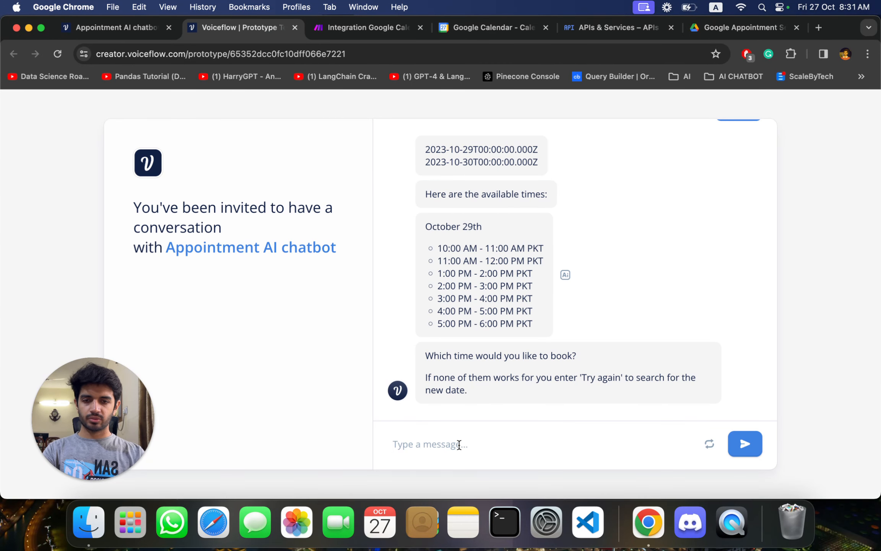
text(1)
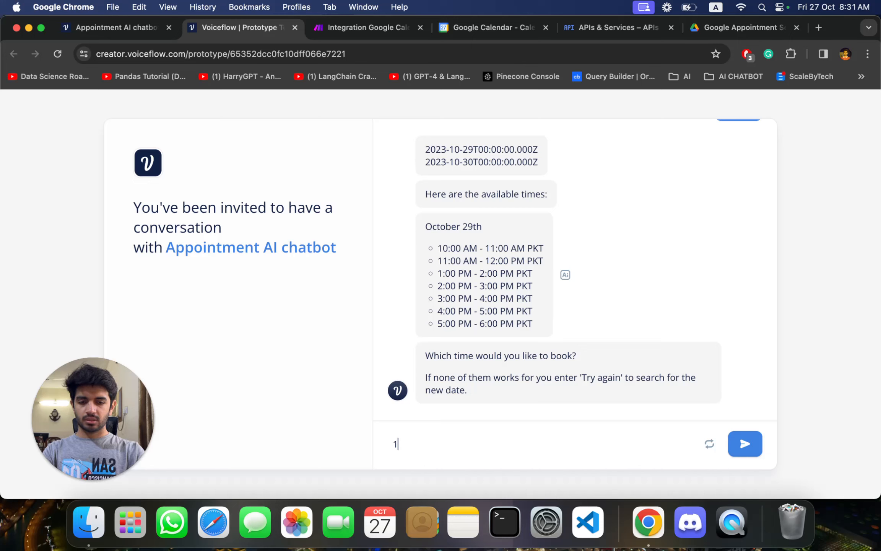
text(0am)
key(Return)
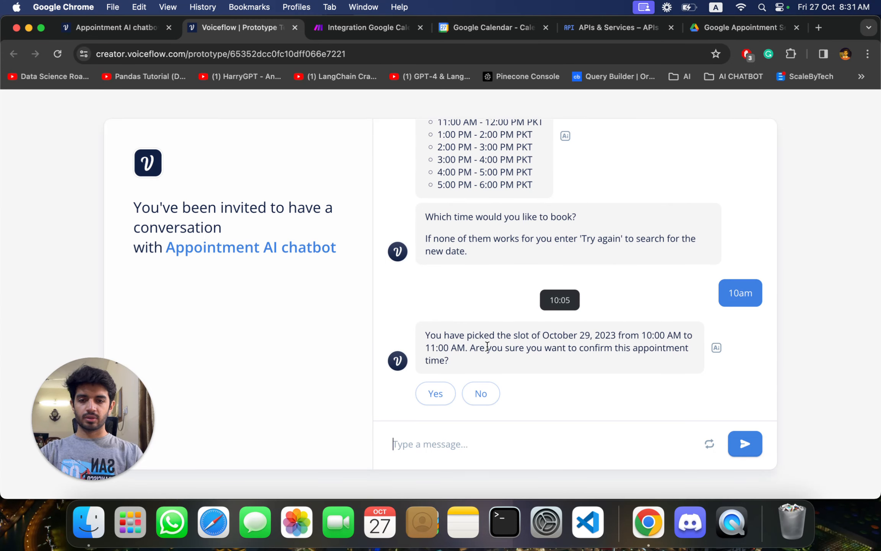
drag(449, 352, 425, 335)
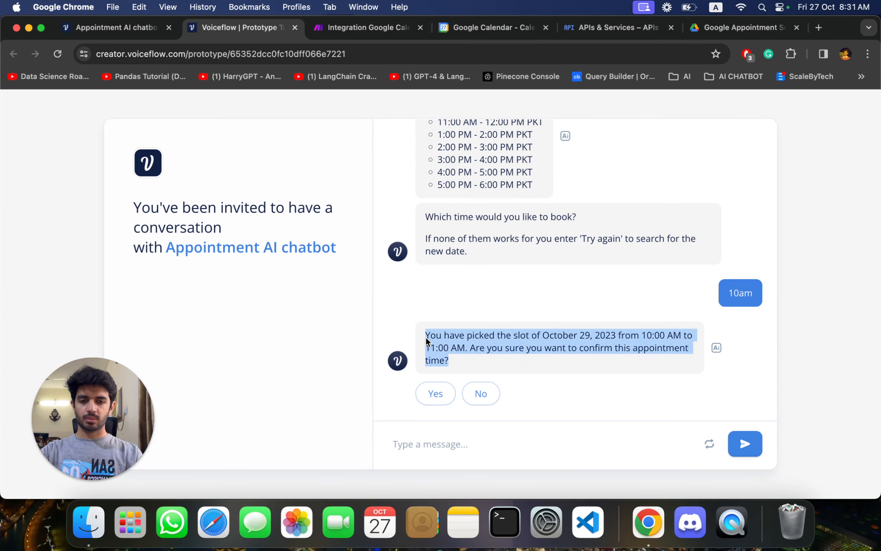
- Back on the canvas, trace New Block 23's Yes path to New Block 19 and its No path to New Block 21
click(123, 28)
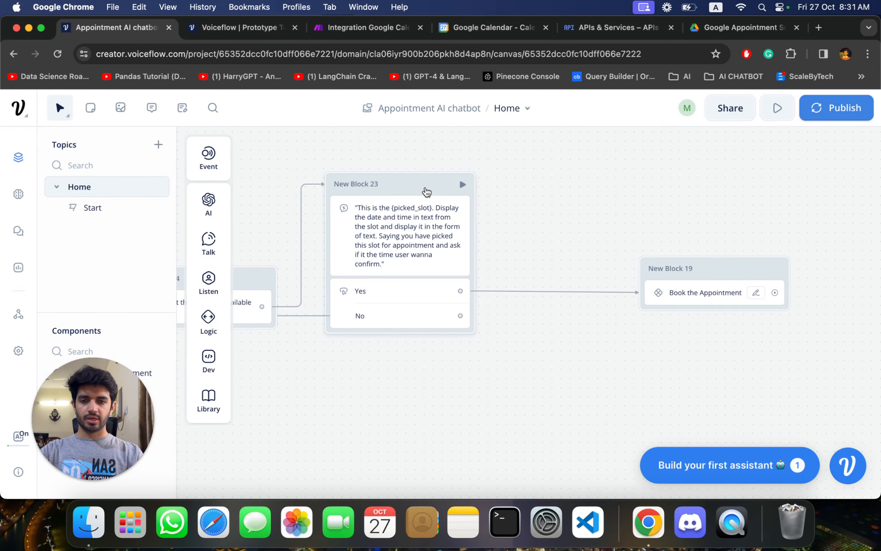
click(426, 191)
click(515, 374)
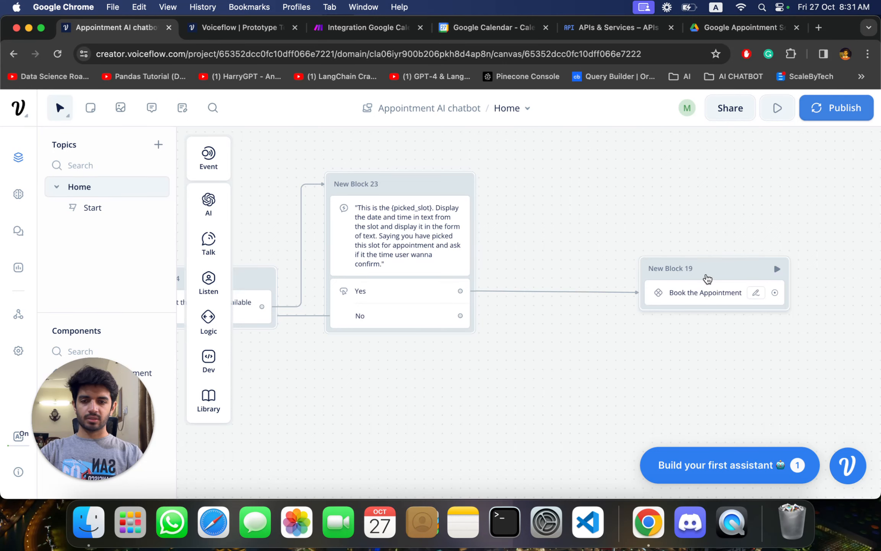
scroll(503, 397, down, 2)
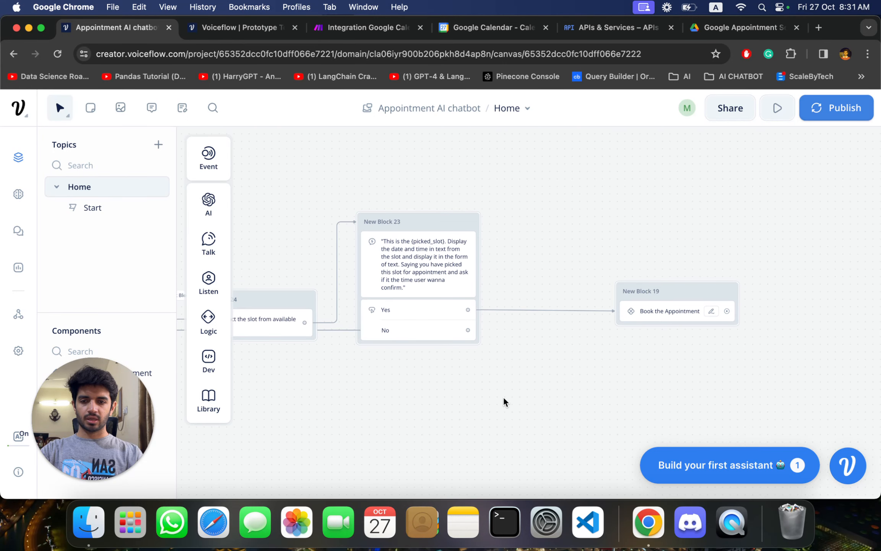
click(346, 330)
scroll(390, 356, left, 3)
scroll(389, 355, left, 10)
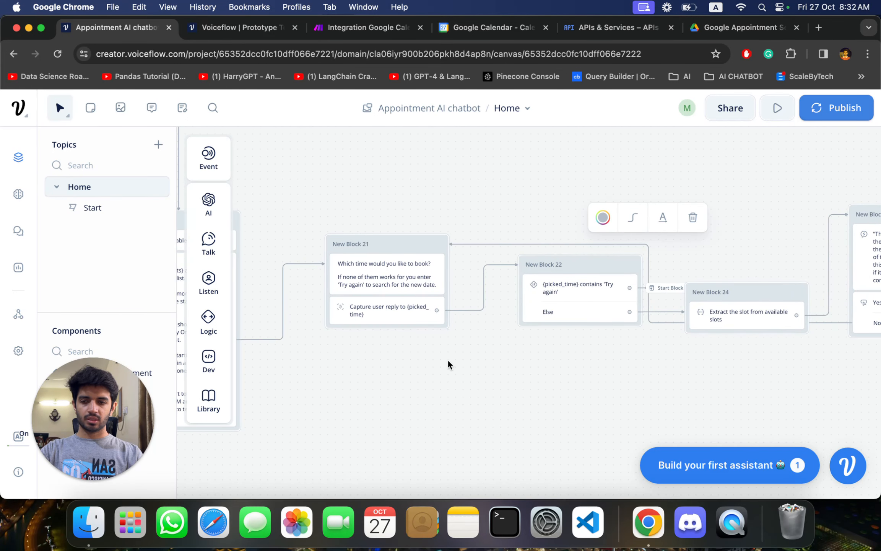
scroll(447, 359, right, 13)
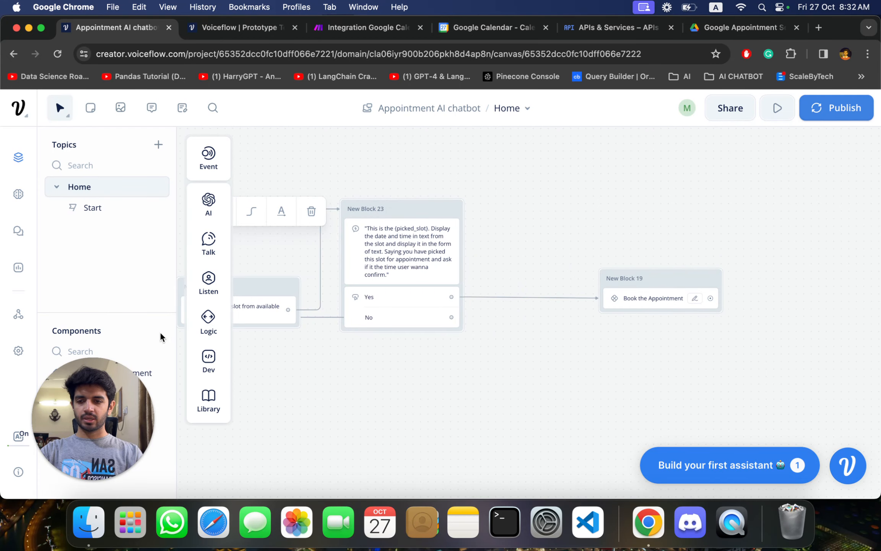
- Open the Book the Appointment component on the canvas
click(110, 407)
drag(111, 408, 157, 421)
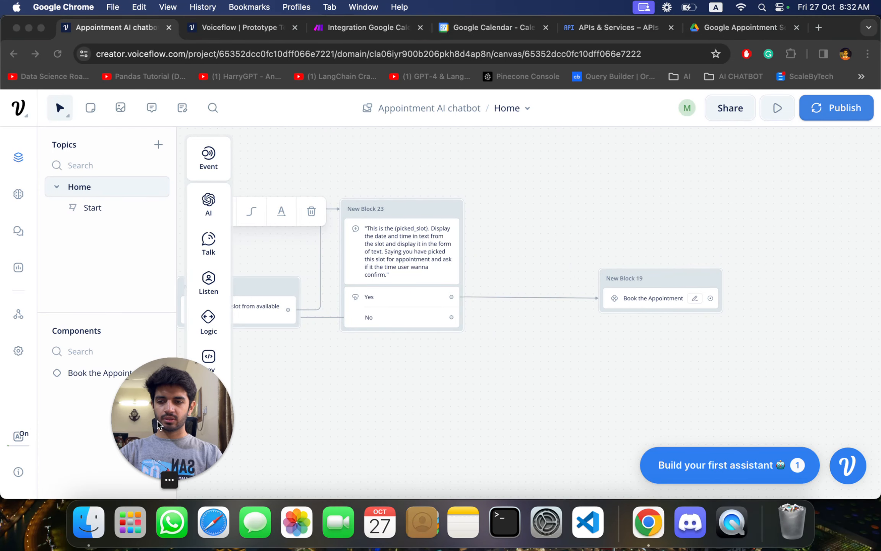
click(83, 372)
drag(167, 384, 80, 384)
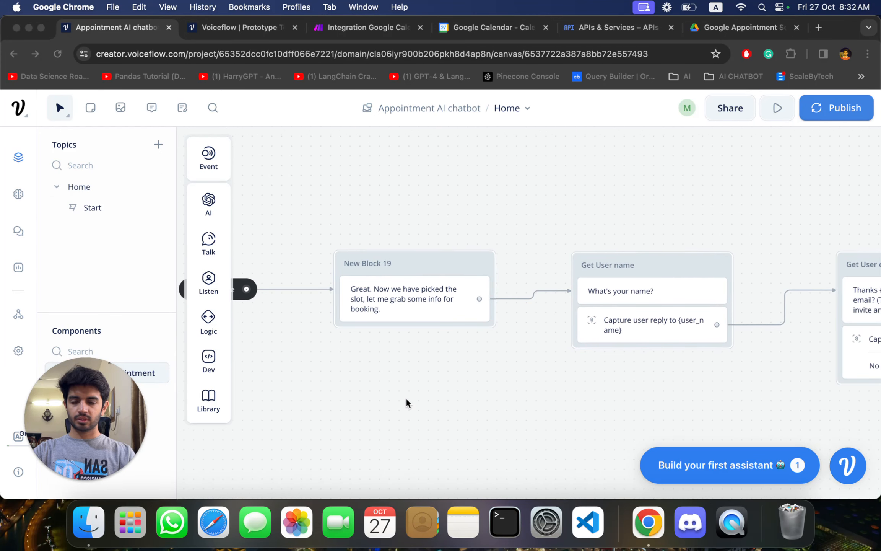
- Follow the component's flow from New Block 19 through Get User name and Get User email to the ISO time block
scroll(406, 398, right, 2)
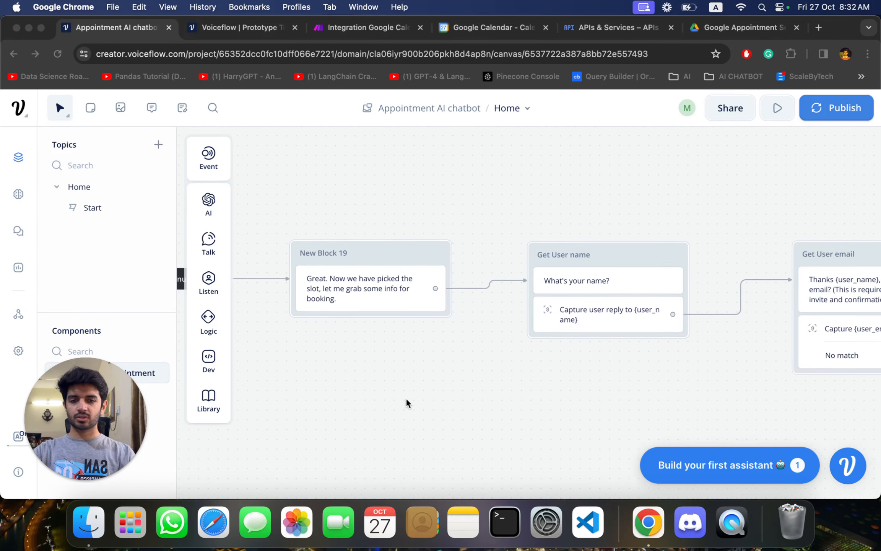
scroll(615, 270, right, 4)
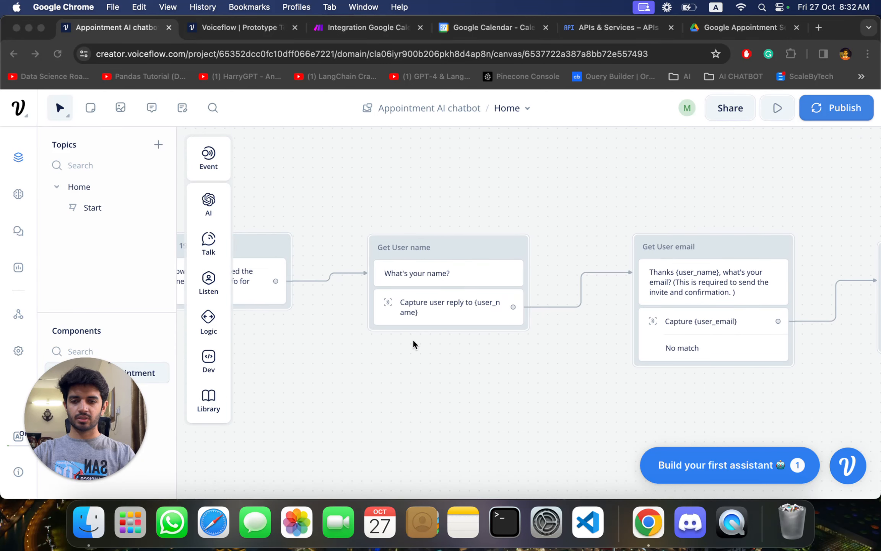
scroll(412, 339, right, 3)
scroll(615, 353, right, 2)
scroll(614, 353, right, 6)
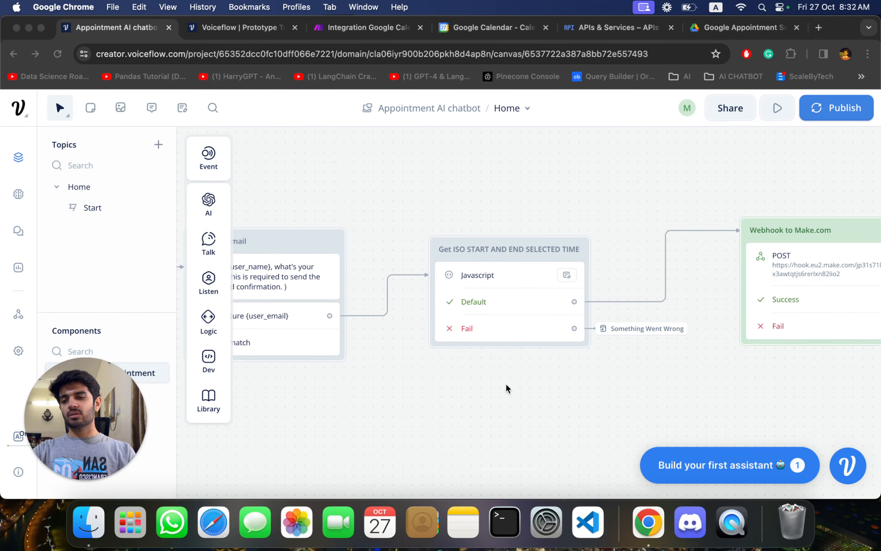
- Look at the Javascript step and the {user_email} Capture step, then close the editor
click(519, 256)
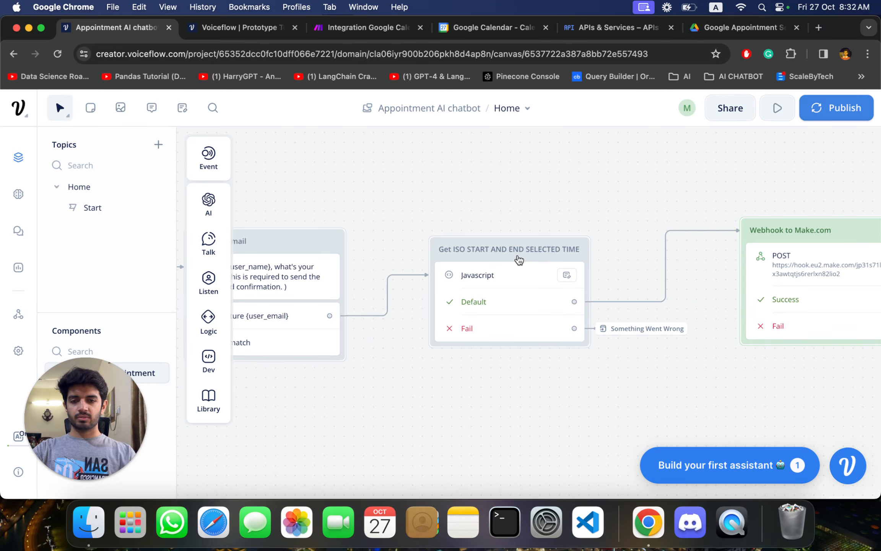
click(519, 256)
click(533, 342)
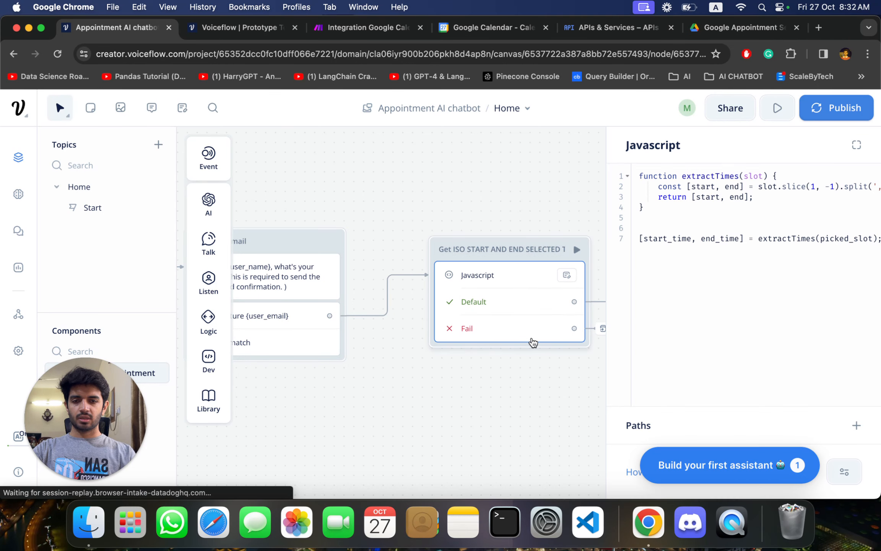
click(299, 342)
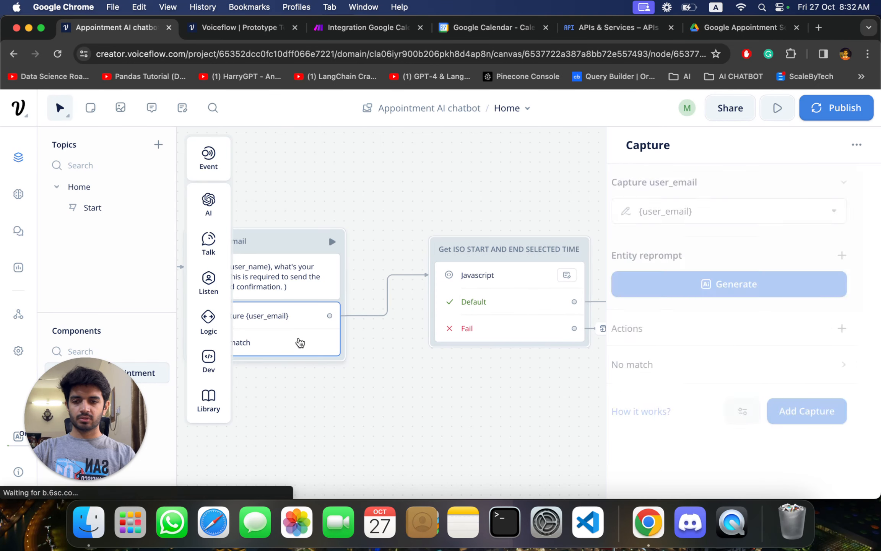
click(538, 397)
scroll(538, 398, right, 3)
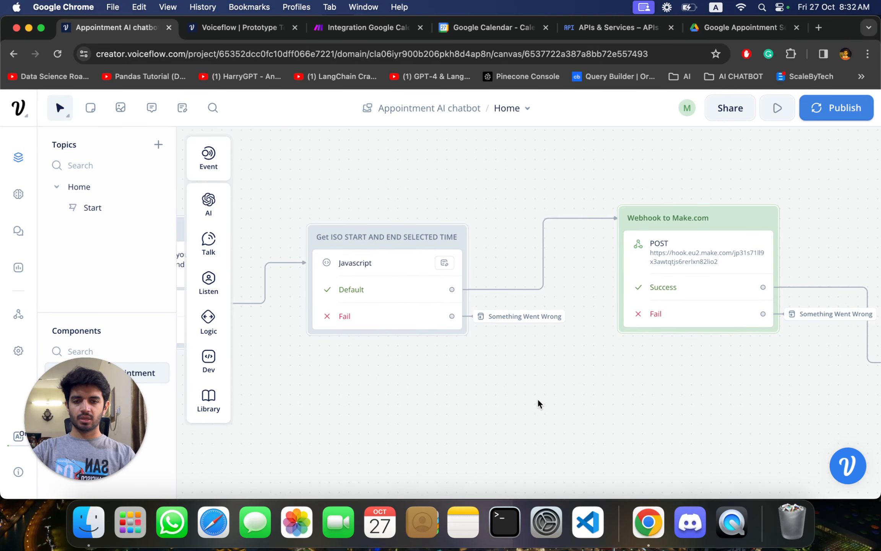
- Review the extractTimes code that splits picked_slot into start_time and end_time, and close the Javascript editor
click(401, 247)
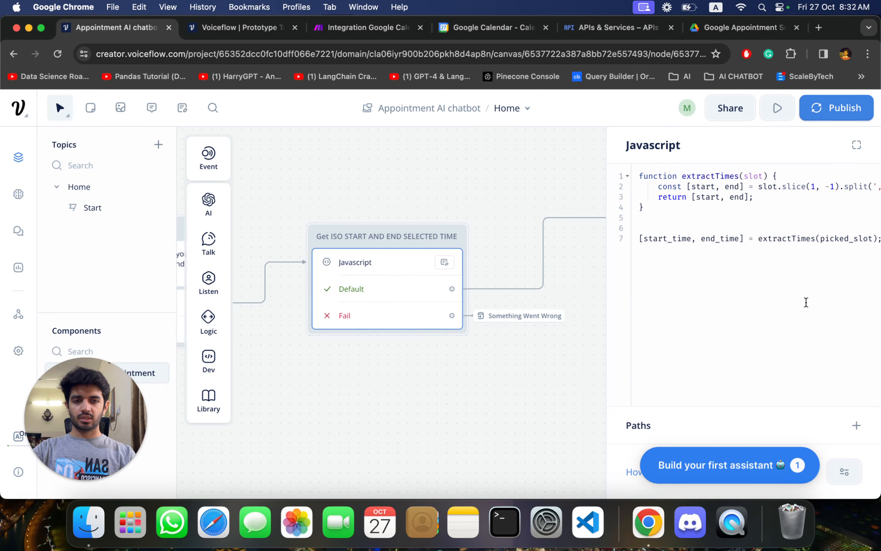
scroll(732, 283, right, 3)
scroll(732, 283, left, 4)
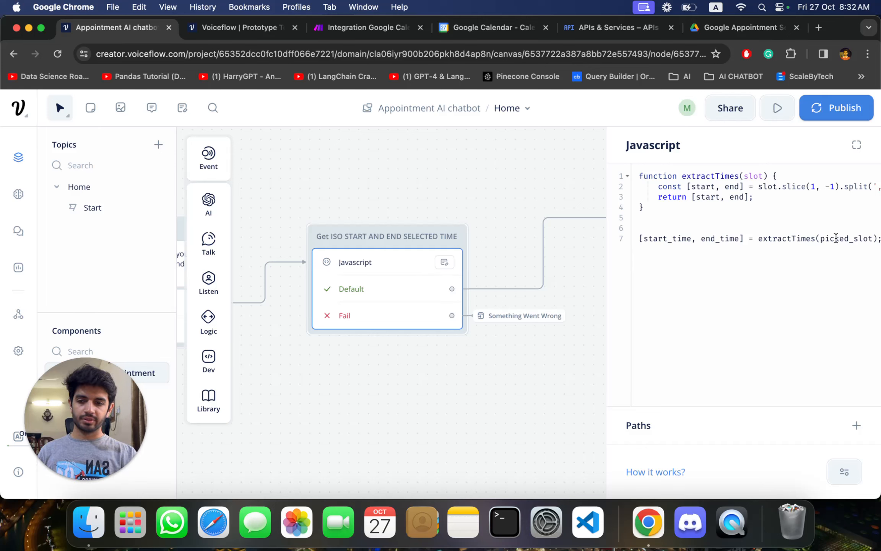
click(483, 363)
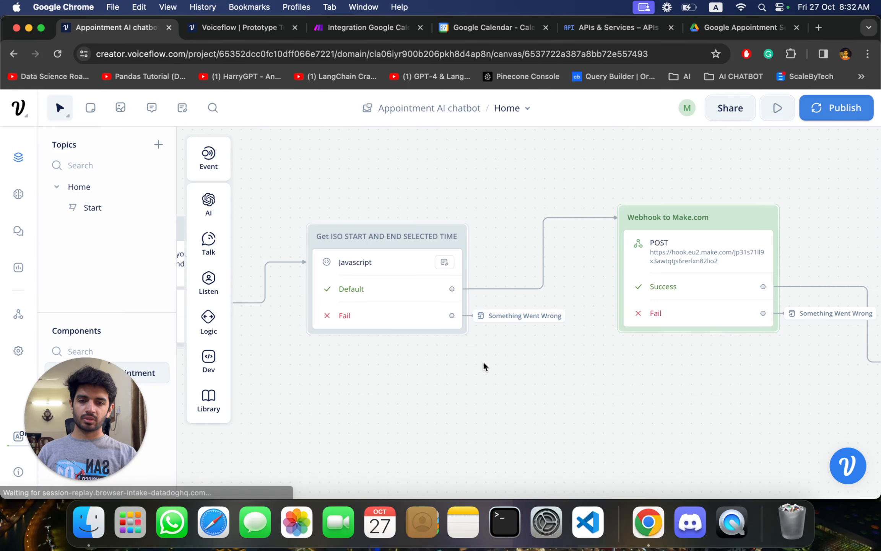
- Inspect the Webhook to Make.com POST request and its start_time, end_time, user_email and user_name form data, then close it
scroll(484, 363, right, 10)
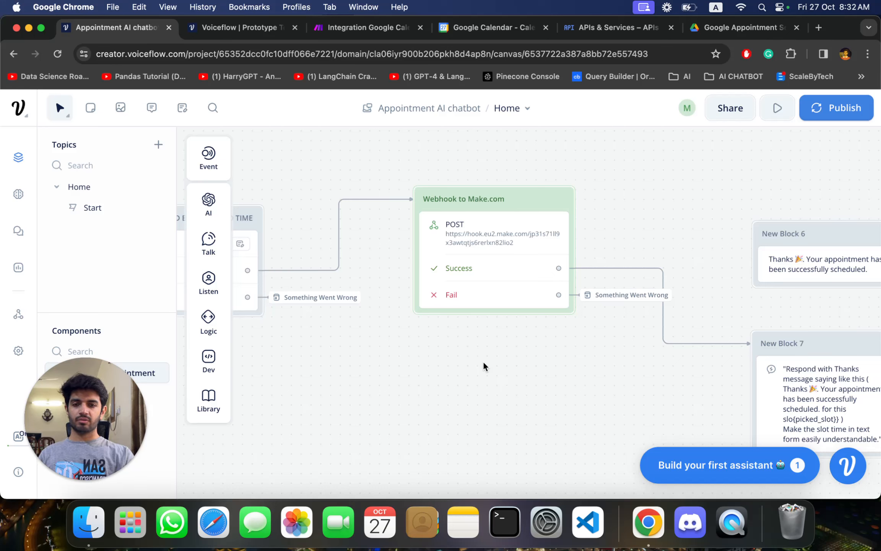
click(530, 198)
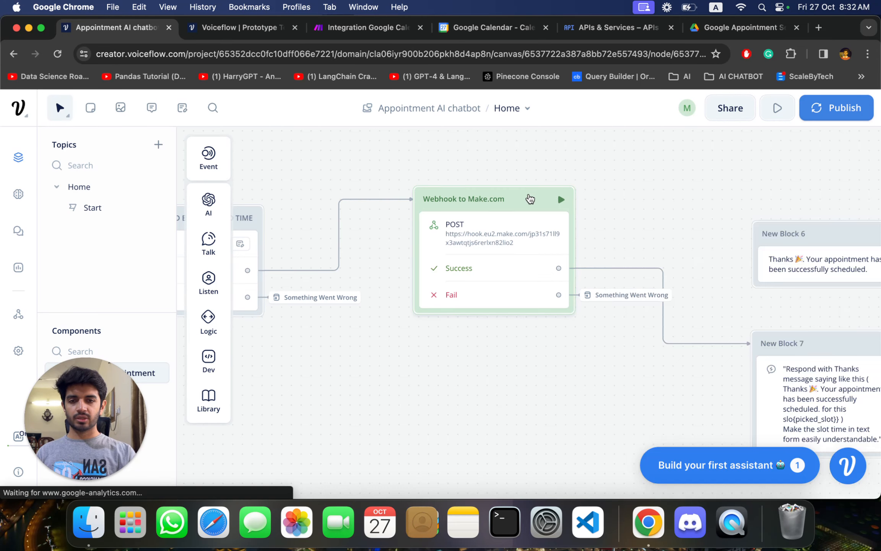
scroll(735, 305, down, 3)
scroll(734, 303, up, 3)
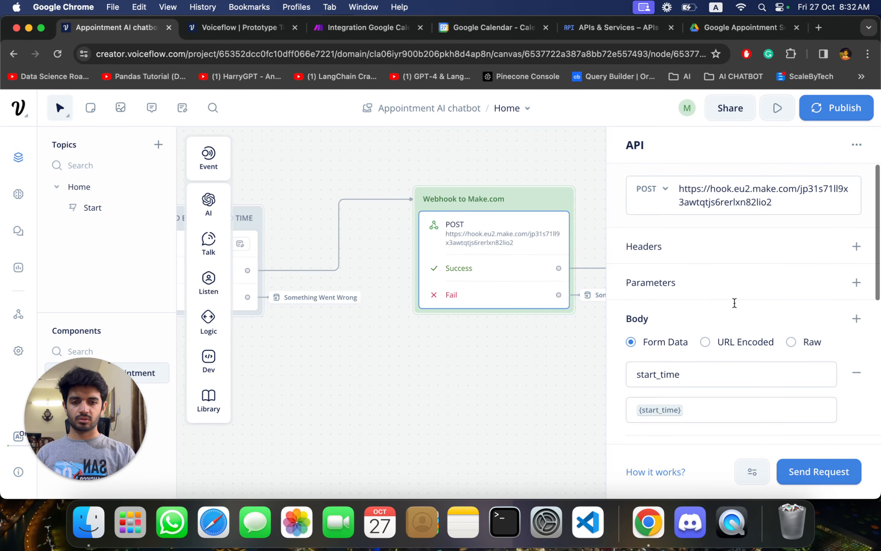
scroll(700, 343, down, 3)
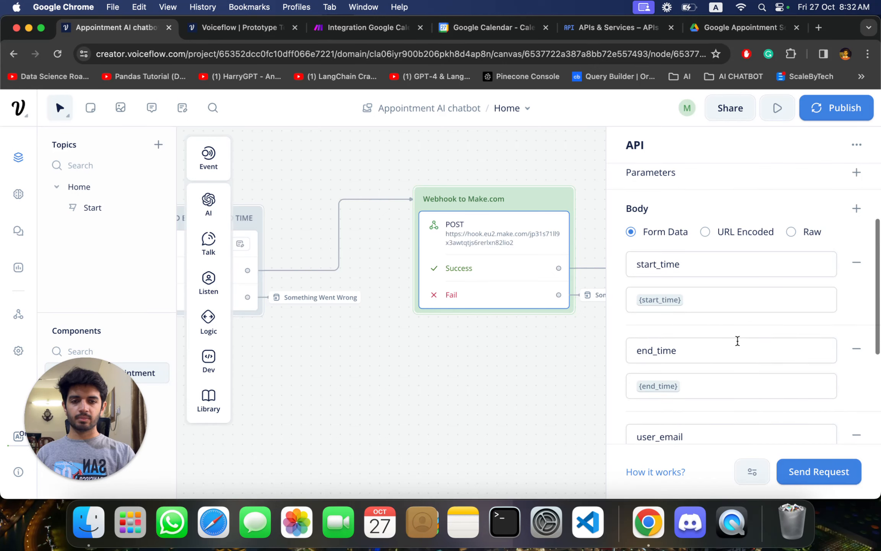
scroll(738, 346, down, 2)
scroll(714, 361, down, 3)
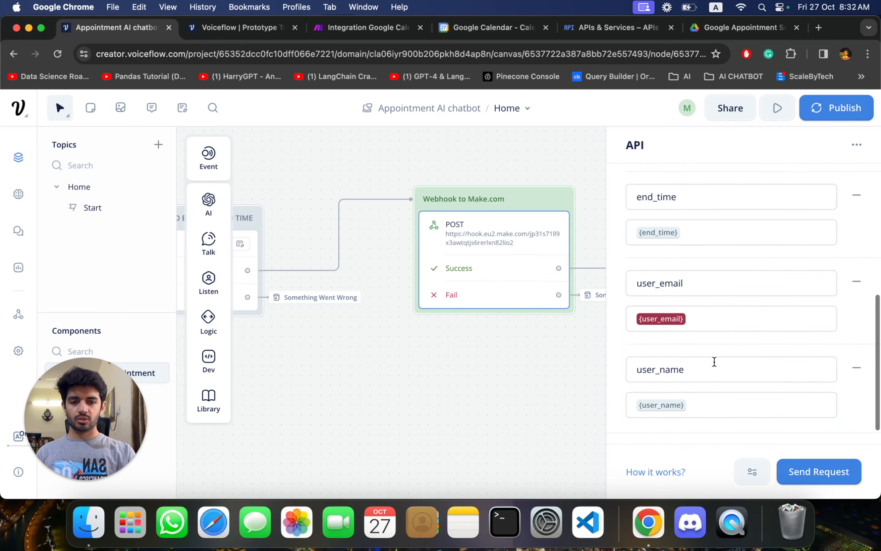
click(462, 357)
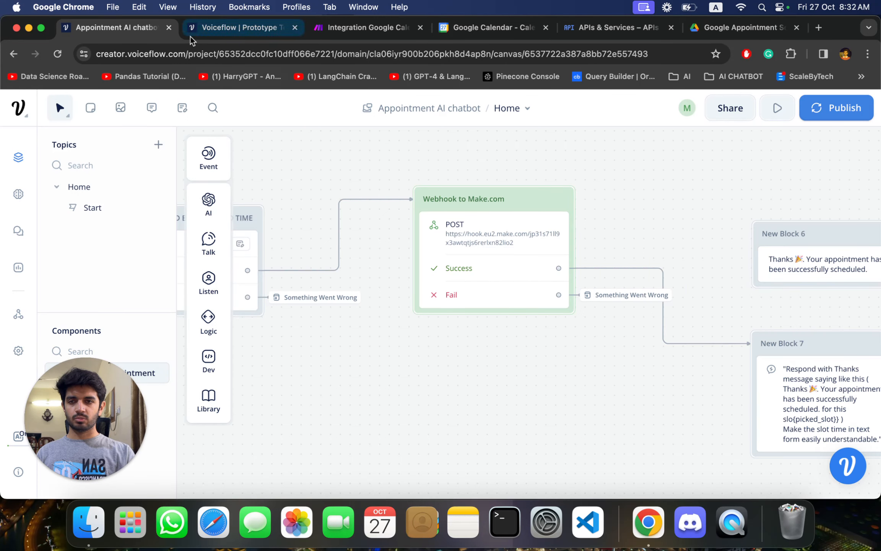
- Switch to the Integration Google Calendar scenario in Make and open the Webhooks module's settings to view the webhook address
click(387, 30)
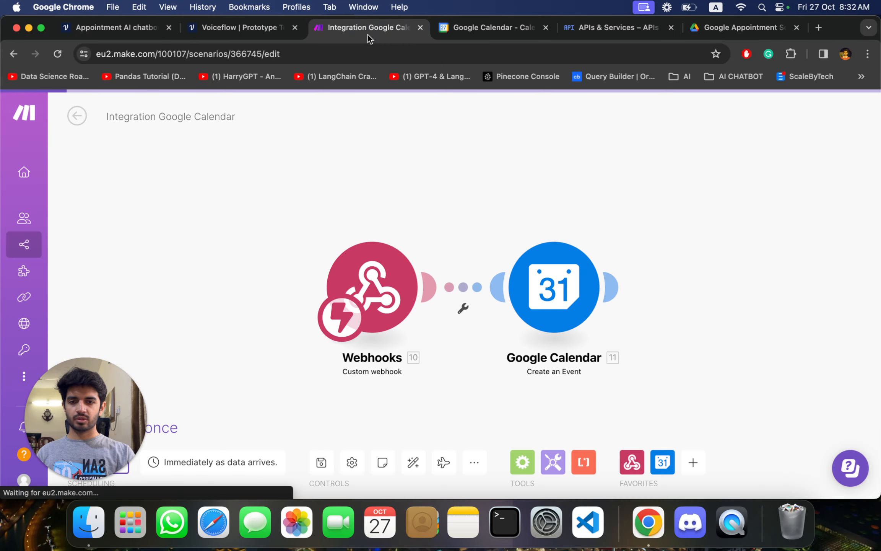
scroll(416, 387, down, 3)
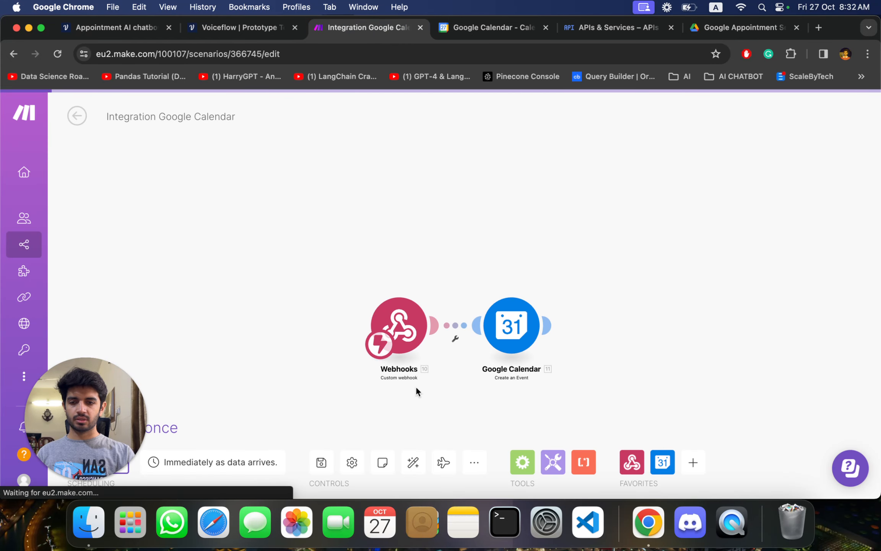
scroll(416, 386, up, 3)
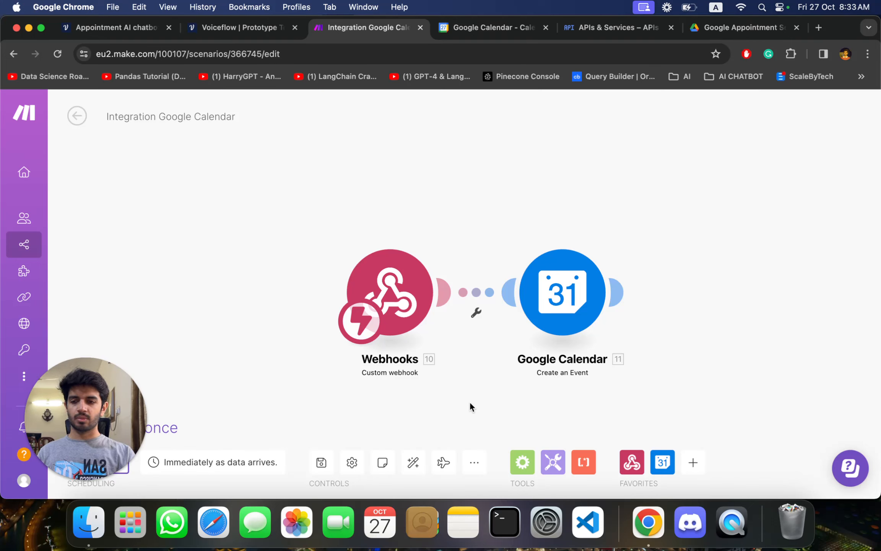
click(402, 302)
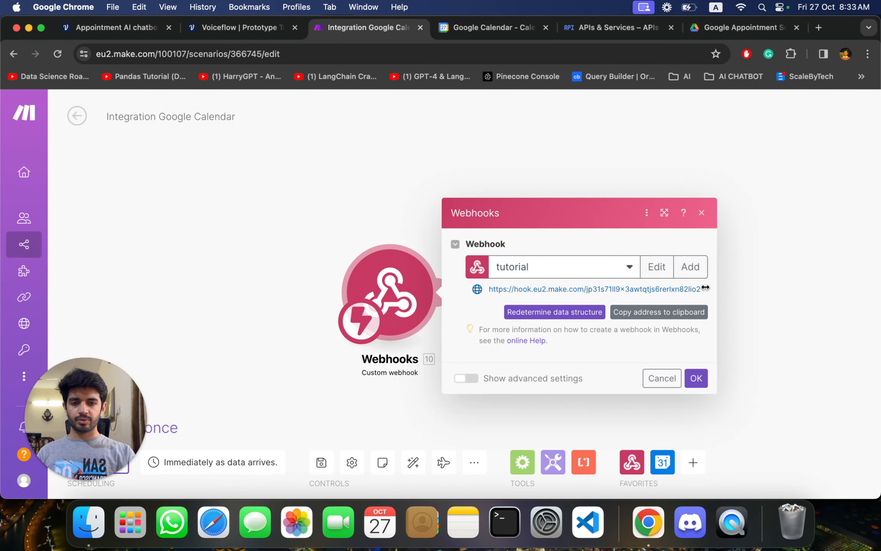
- Compare the tutorial webhook's address with the request URL in Voiceflow's Webhook to Make.com step, and close the Webhooks settings
drag(704, 288, 738, 291)
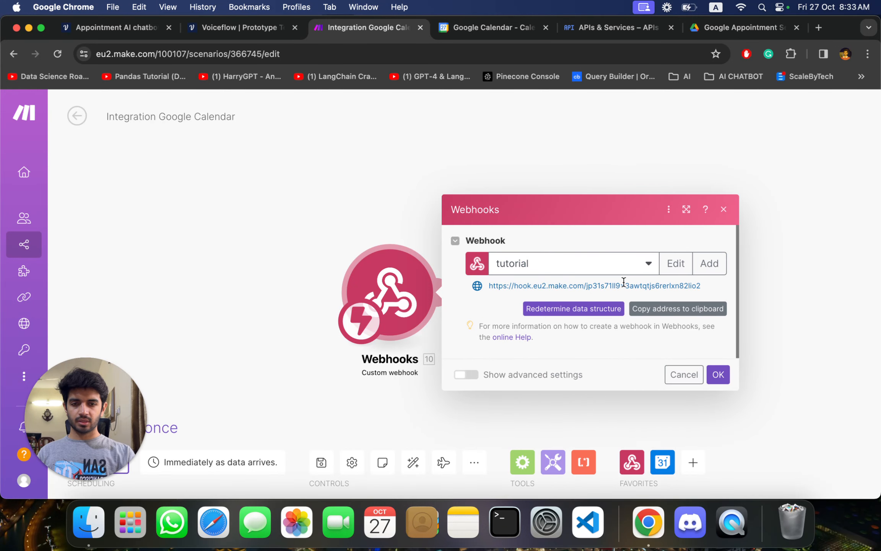
click(114, 31)
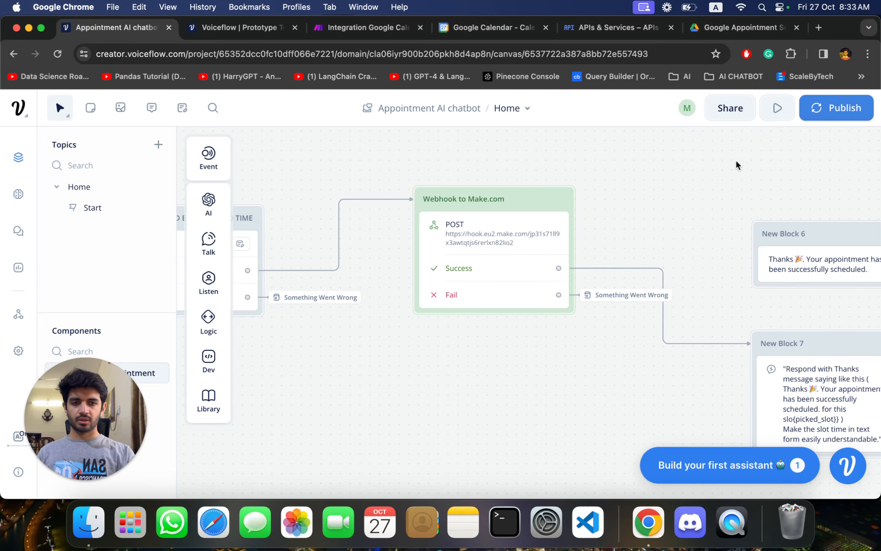
click(523, 195)
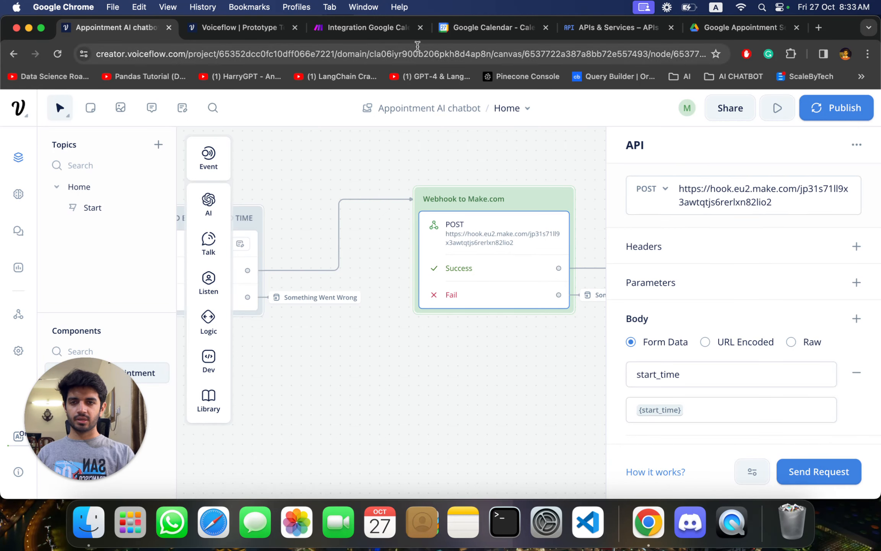
click(367, 28)
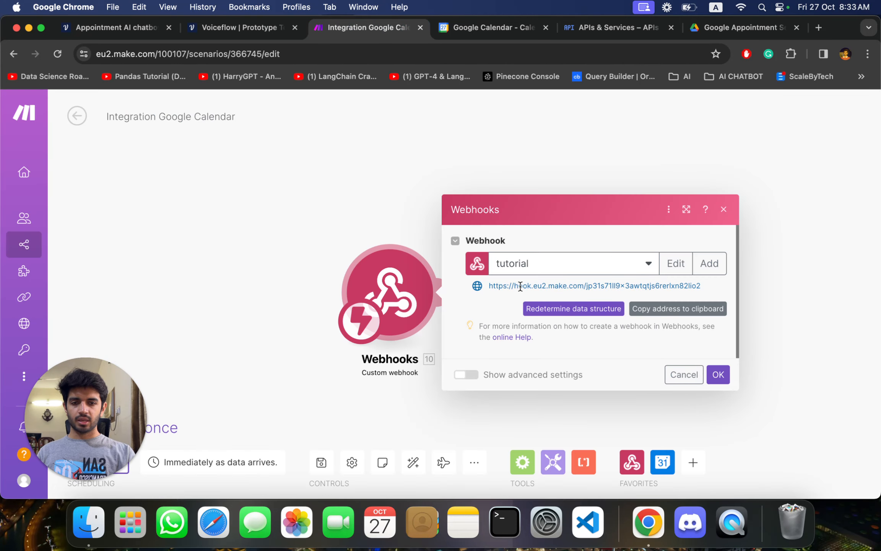
click(685, 374)
- Delete the existing Google Calendar and Webhooks modules from the Integration Google Calendar scenario
right_click(565, 287)
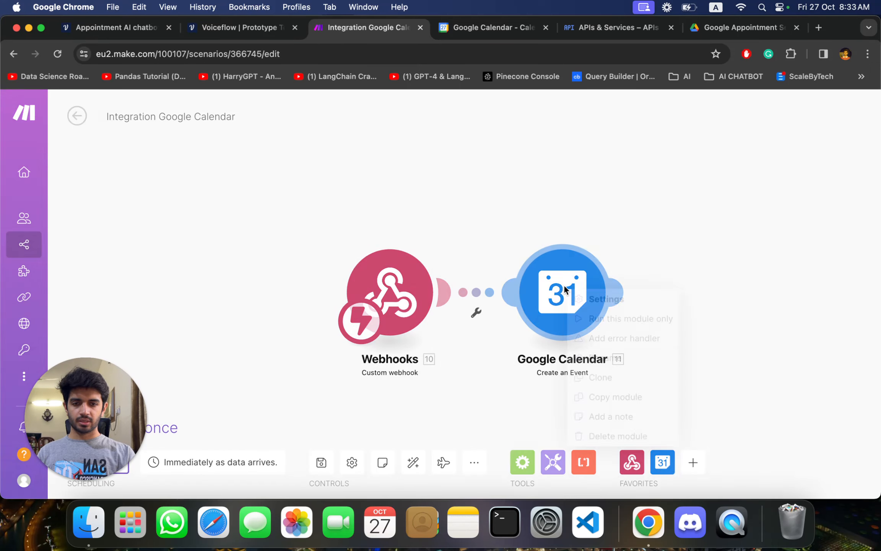
click(612, 434)
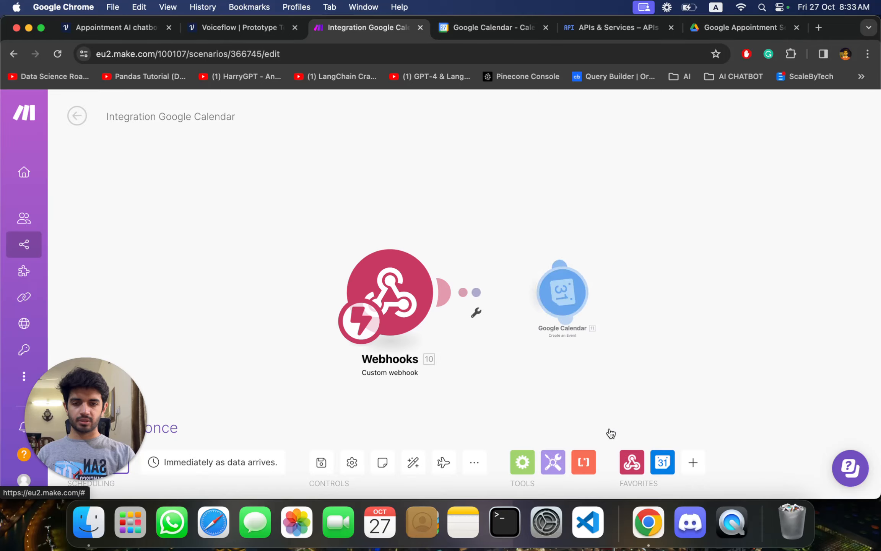
right_click(375, 279)
click(412, 425)
- Add a Custom webhook trigger to the empty scenario and assign it the existing tutorial hook
click(394, 268)
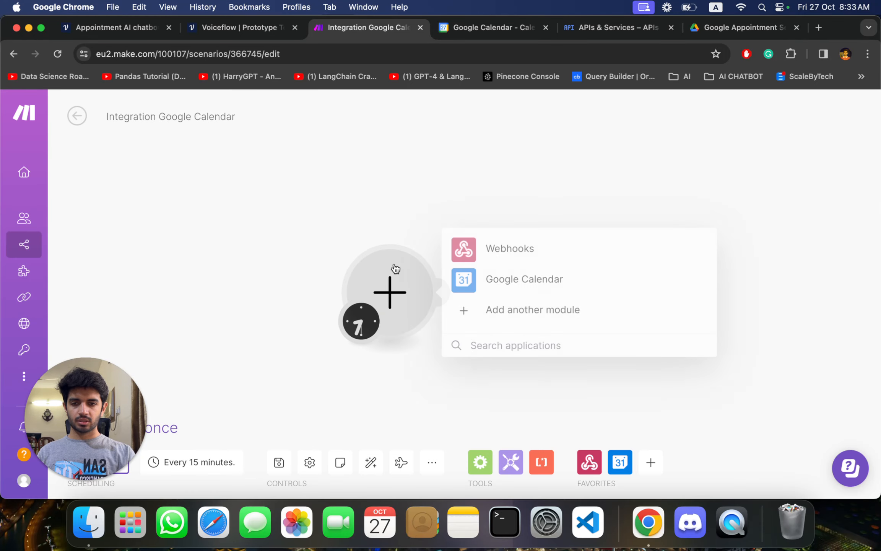
click(533, 249)
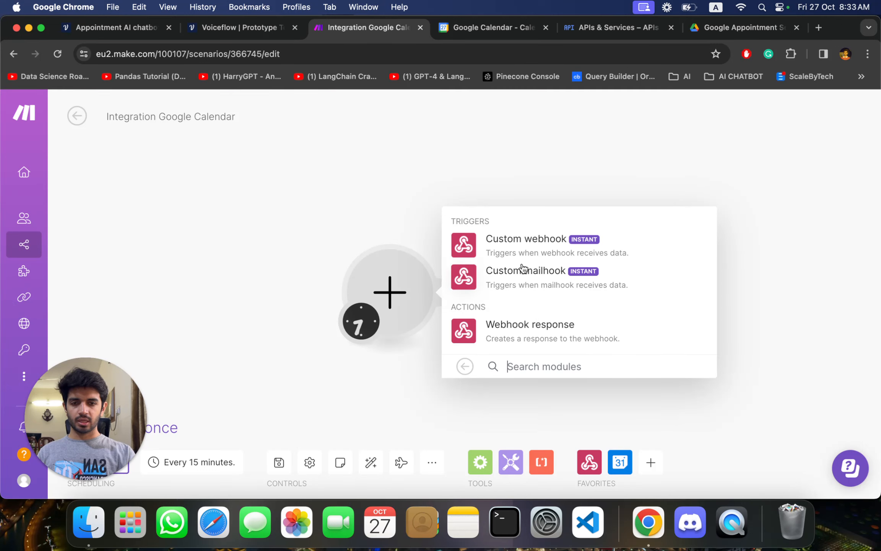
click(541, 251)
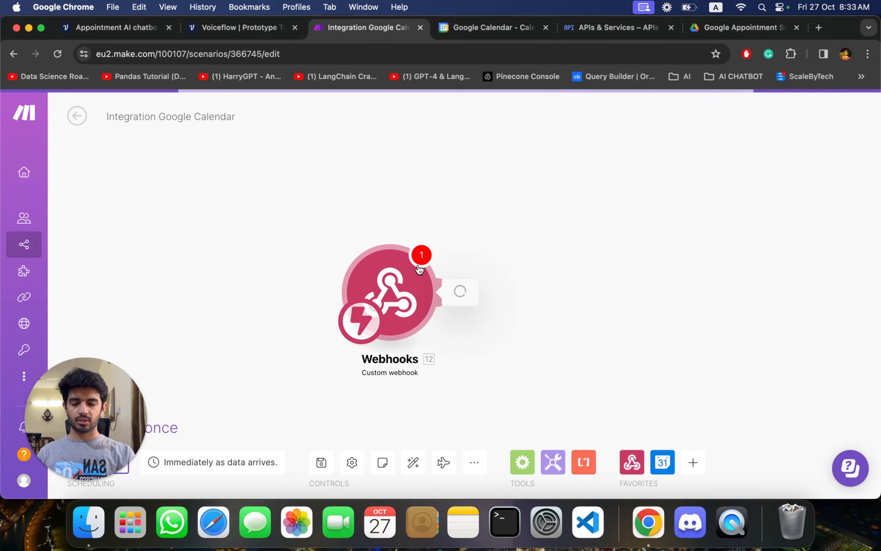
click(611, 288)
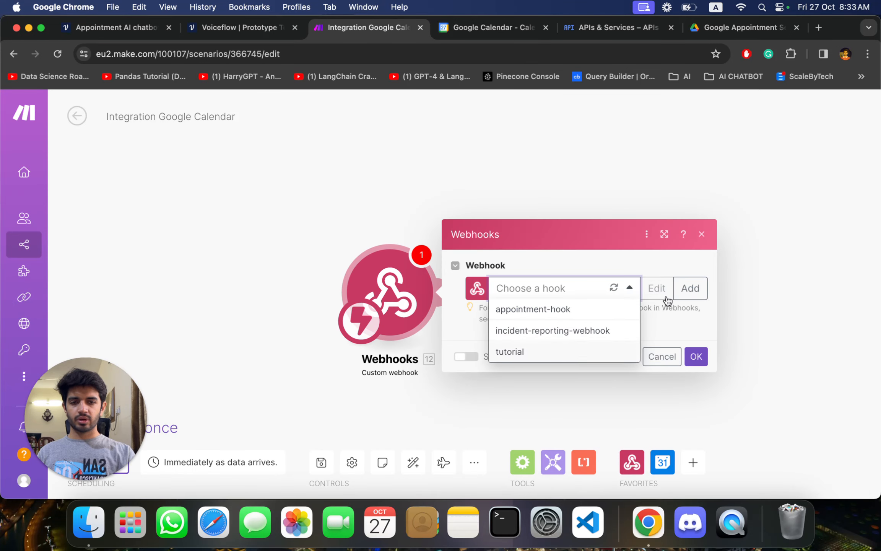
click(702, 323)
click(566, 290)
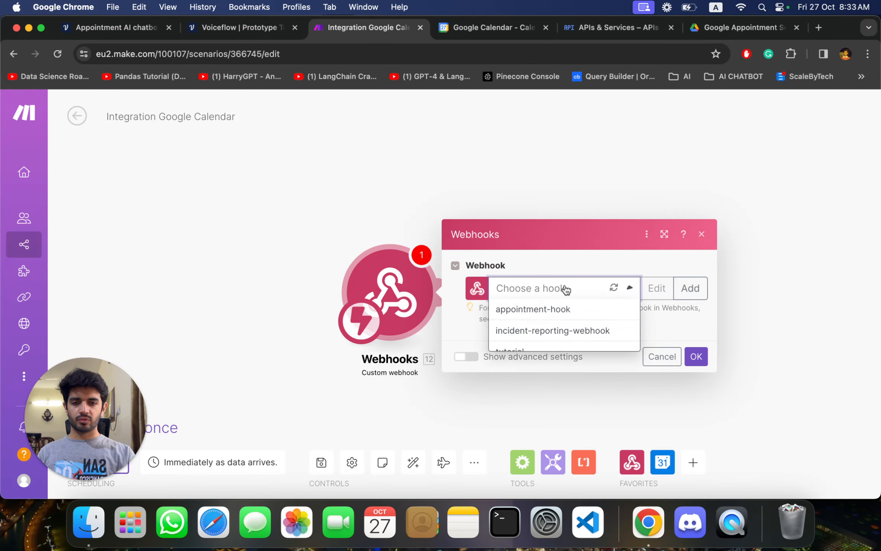
click(525, 349)
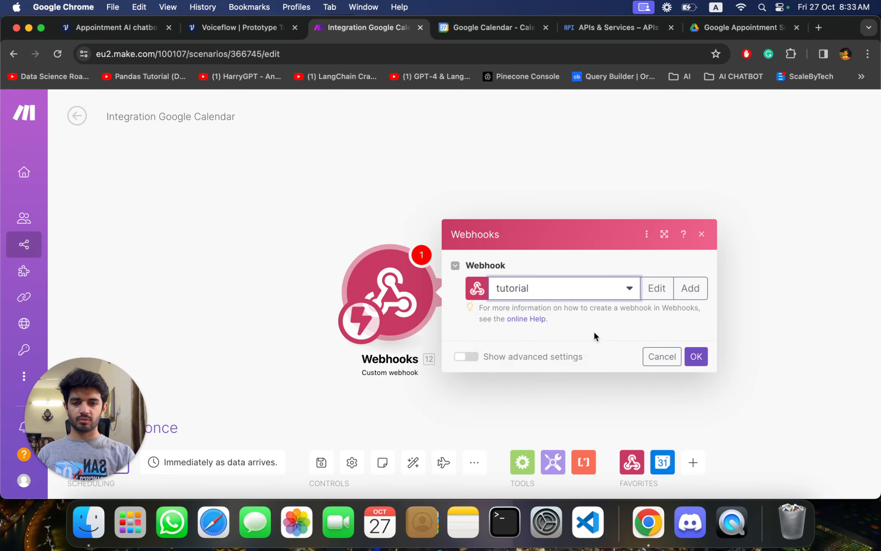
- Copy the tutorial webhook's address and start redetermining its data structure
click(647, 315)
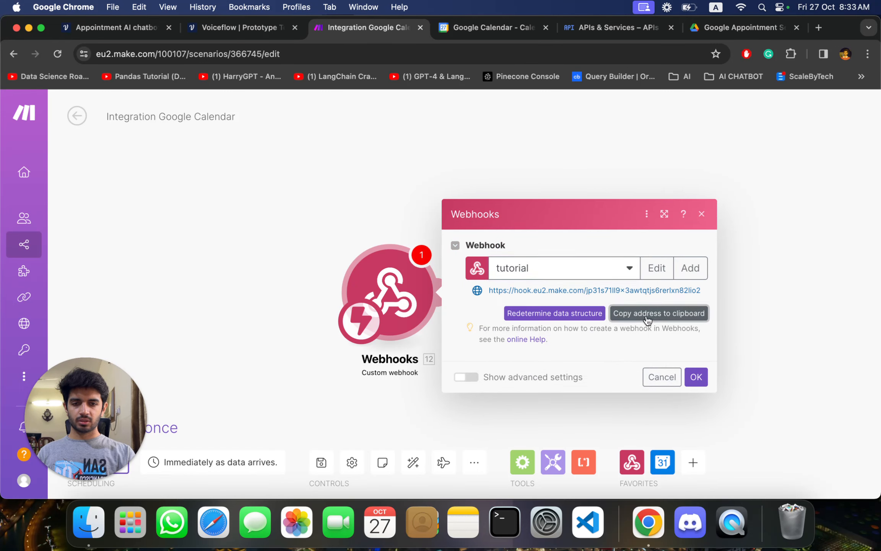
click(564, 314)
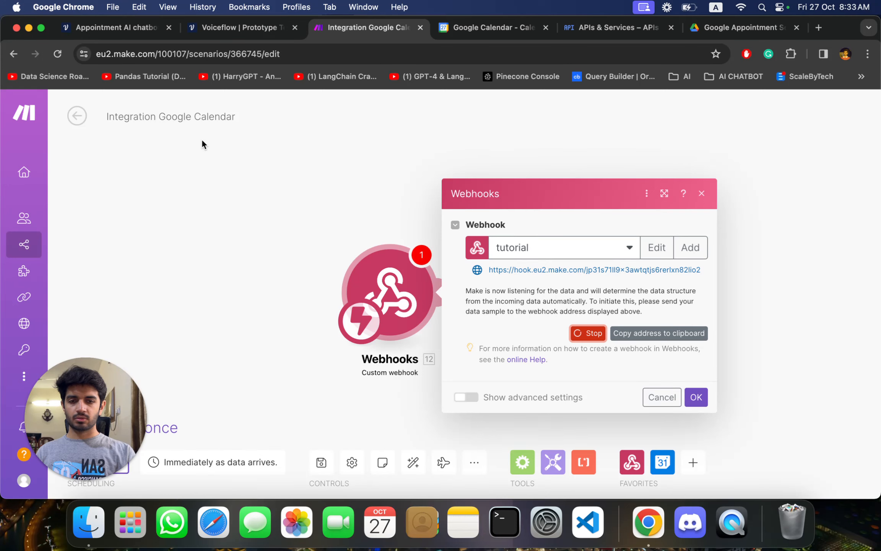
- Switch to the Voiceflow project and replace the Webhook to Make.com step's POST URL with the copied webhook address
click(100, 28)
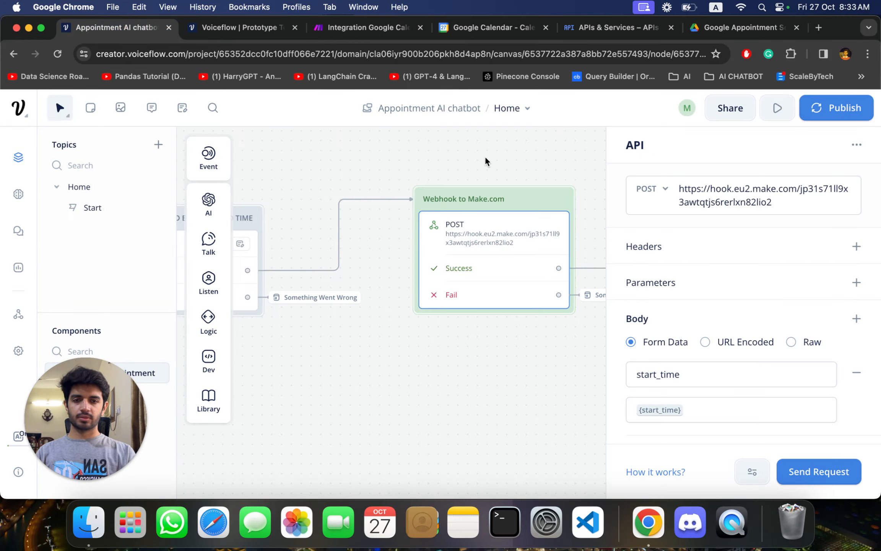
click(756, 202)
drag(793, 207, 666, 186)
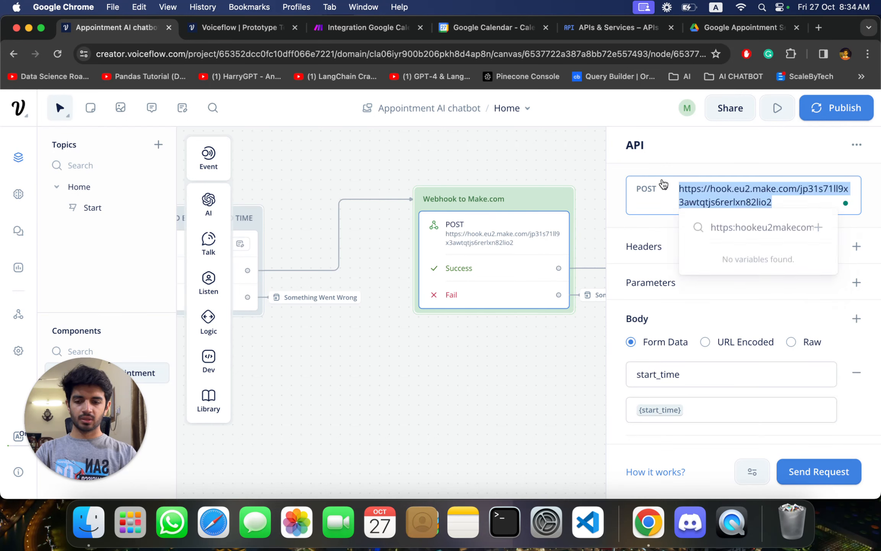
- Send a test request from the API step using the prefilled start_time, end_time, user_email and user_name variables
scroll(738, 301, down, 2)
scroll(757, 356, down, 3)
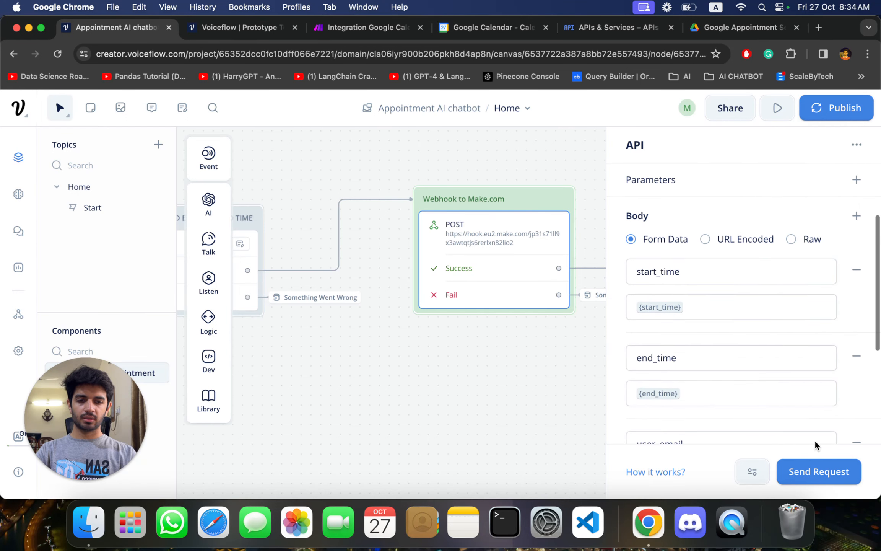
click(793, 482)
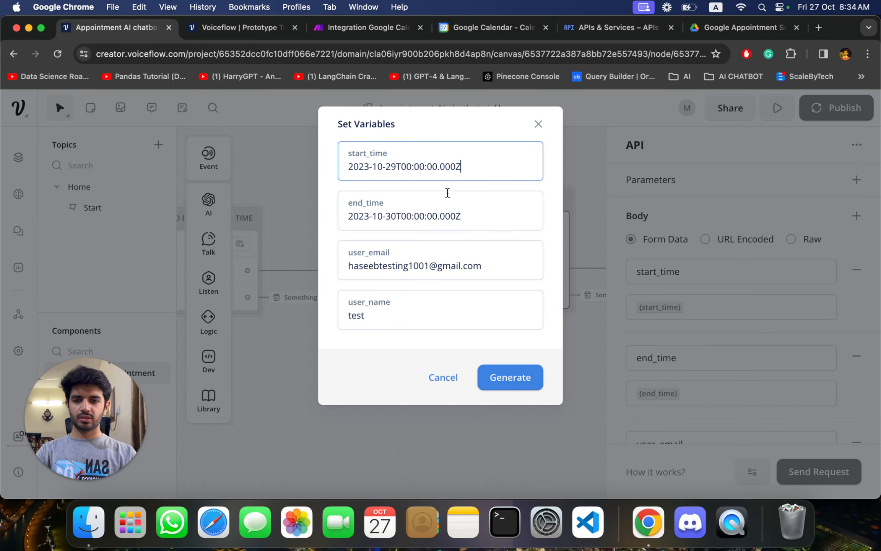
click(511, 376)
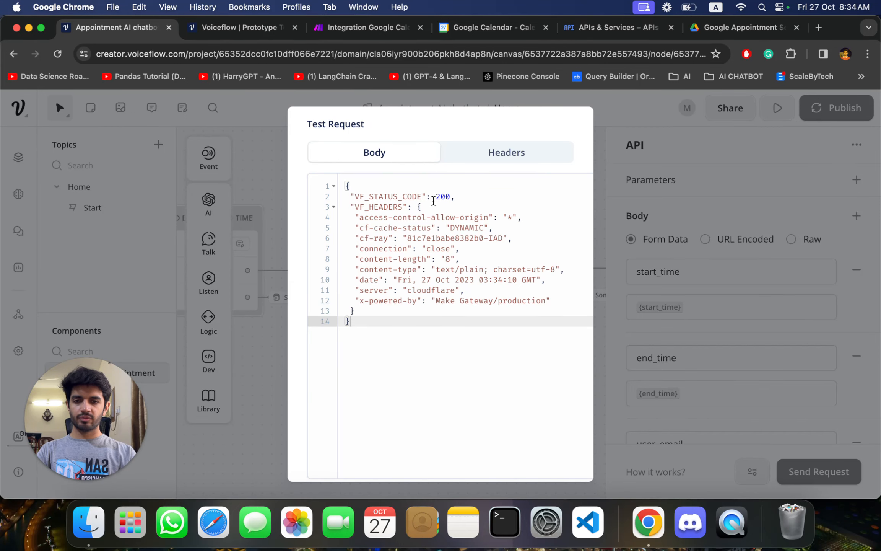
- Return to the Make scenario, check the data structure detection, and accept the Webhooks module's settings
click(243, 28)
click(357, 33)
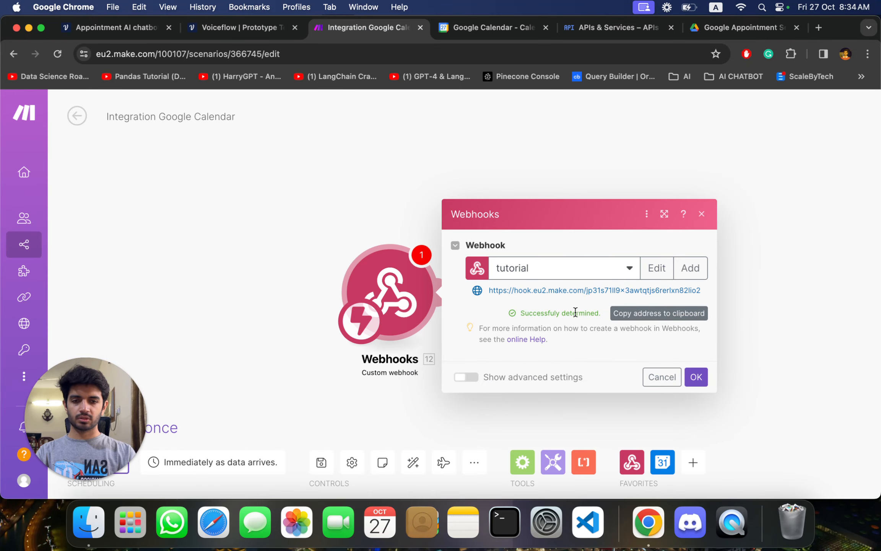
click(696, 377)
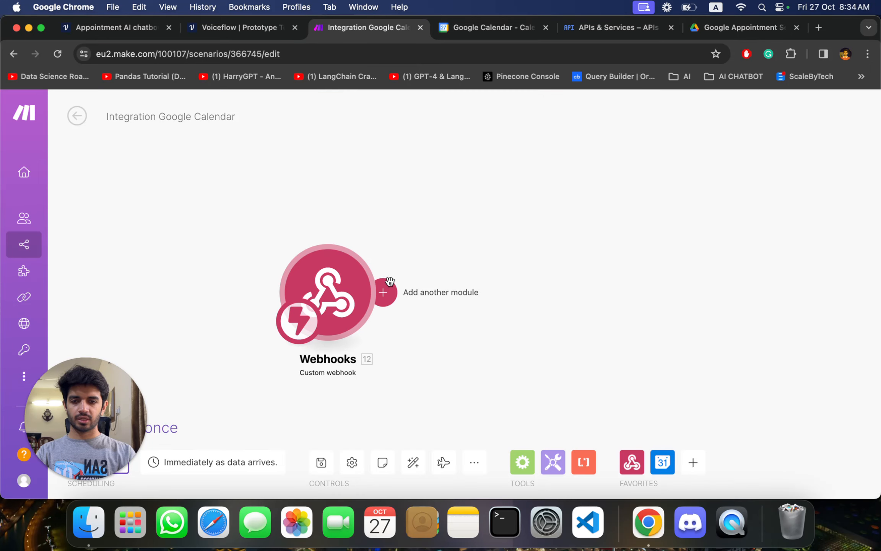
- Add a Google Calendar Create an Event module after the webhook and set its Calendar ID to the primary calendar
click(387, 285)
click(595, 281)
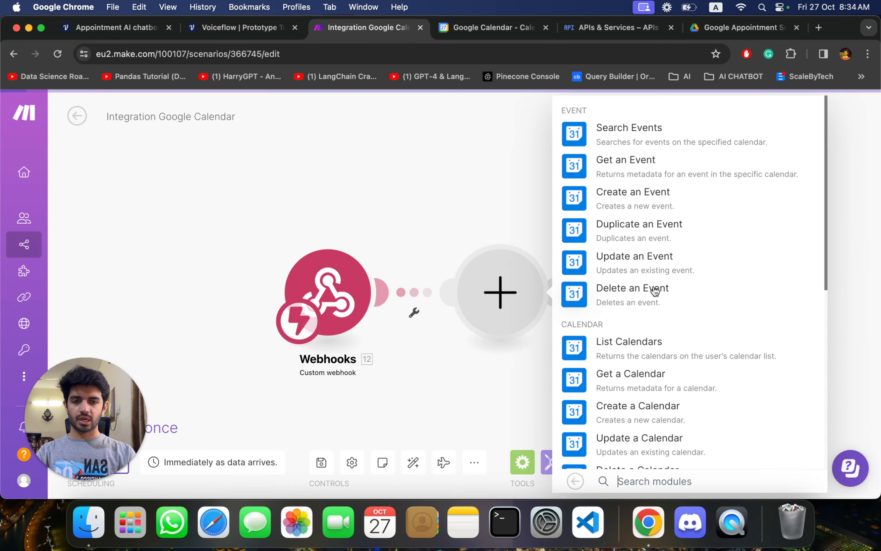
click(675, 213)
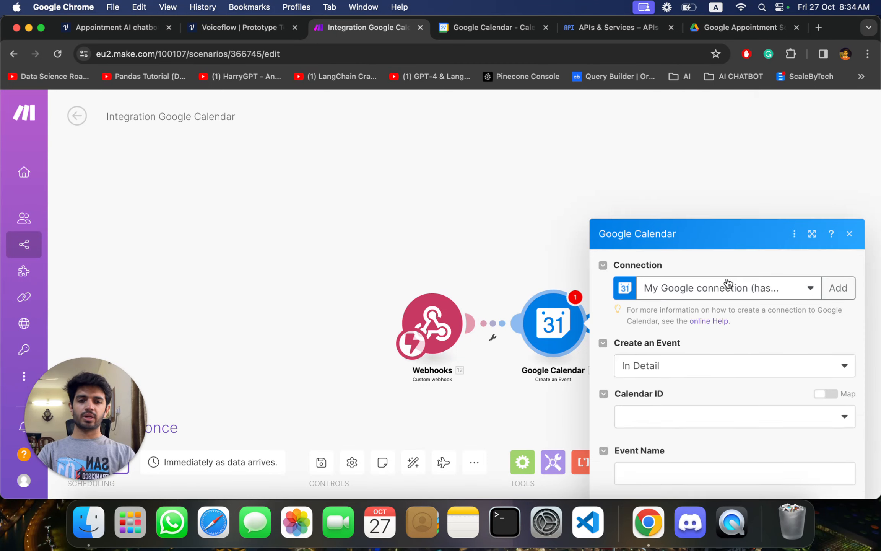
scroll(726, 276, down, 3)
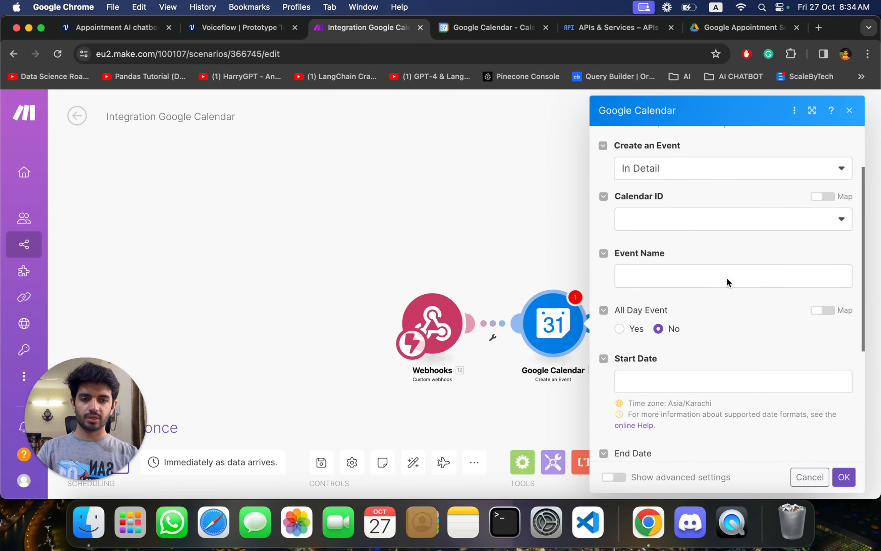
scroll(726, 277, up, 2)
click(734, 274)
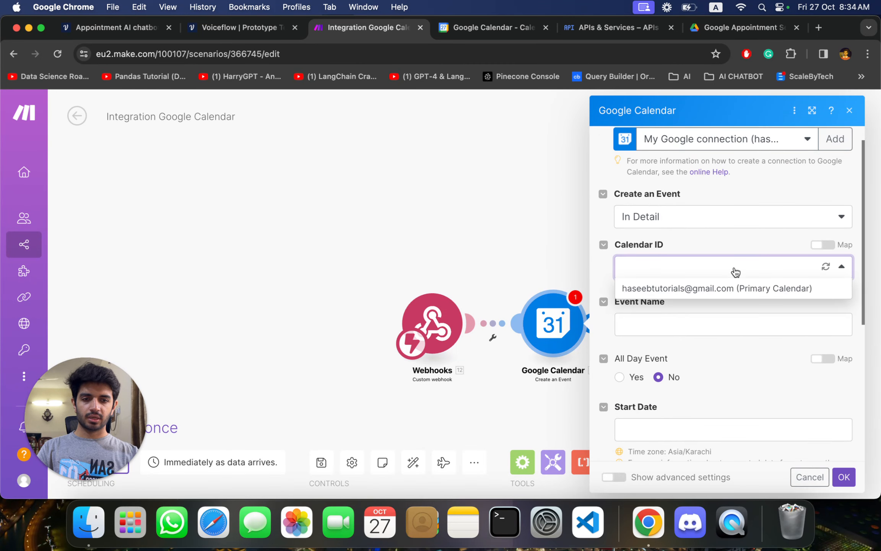
click(739, 292)
- Set the calendar event's Event Name to "Appointments."
scroll(708, 306, down, 3)
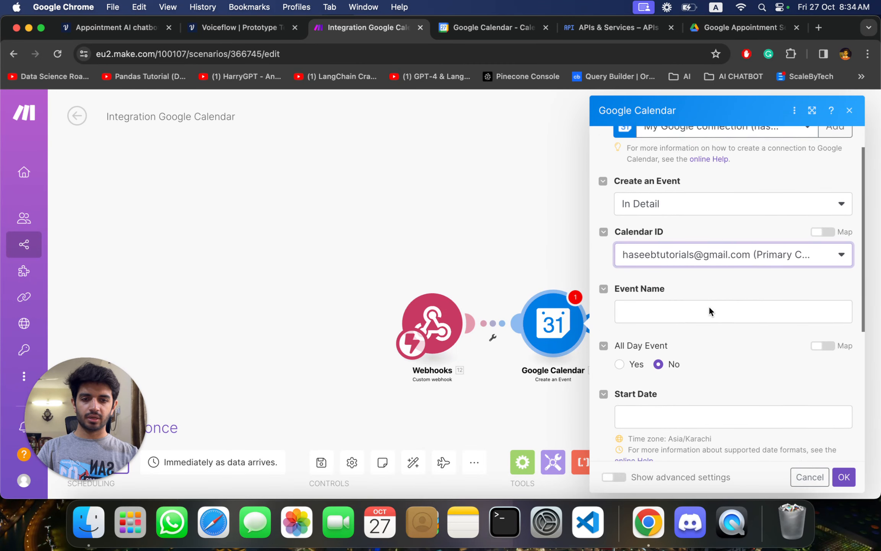
scroll(709, 305, down, 3)
scroll(692, 244, up, 3)
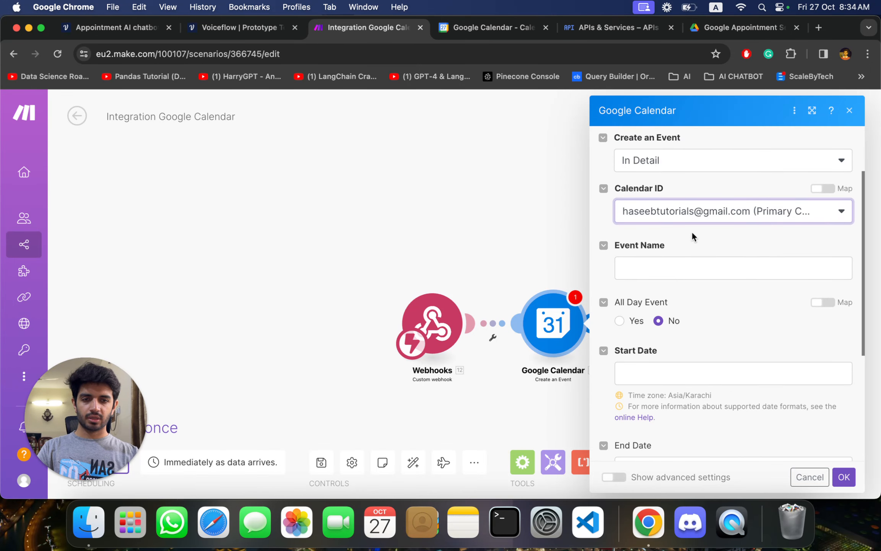
click(676, 274)
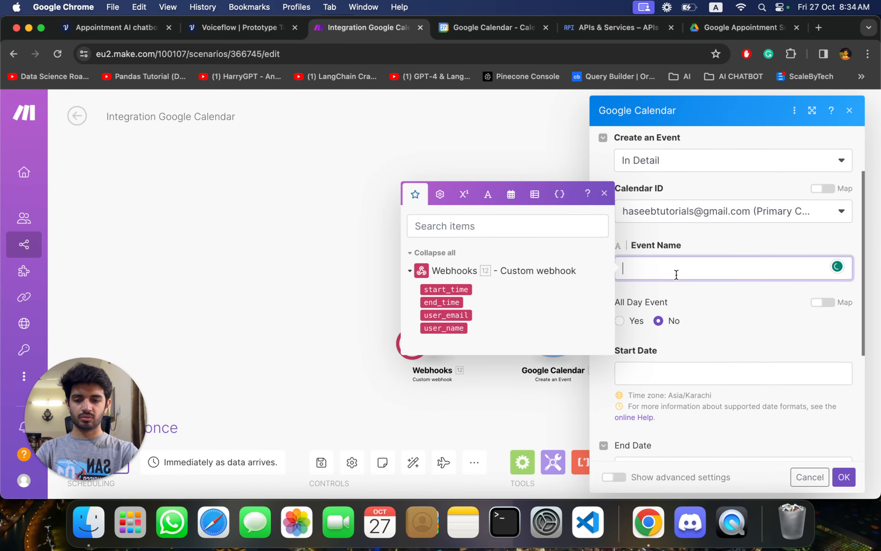
text(App)
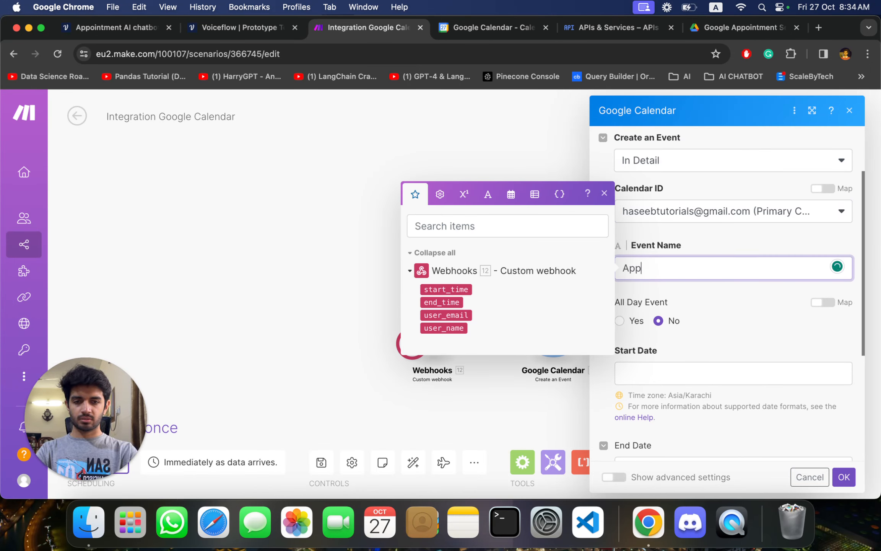
text(ointm)
key(BackSpace)
text(s.)
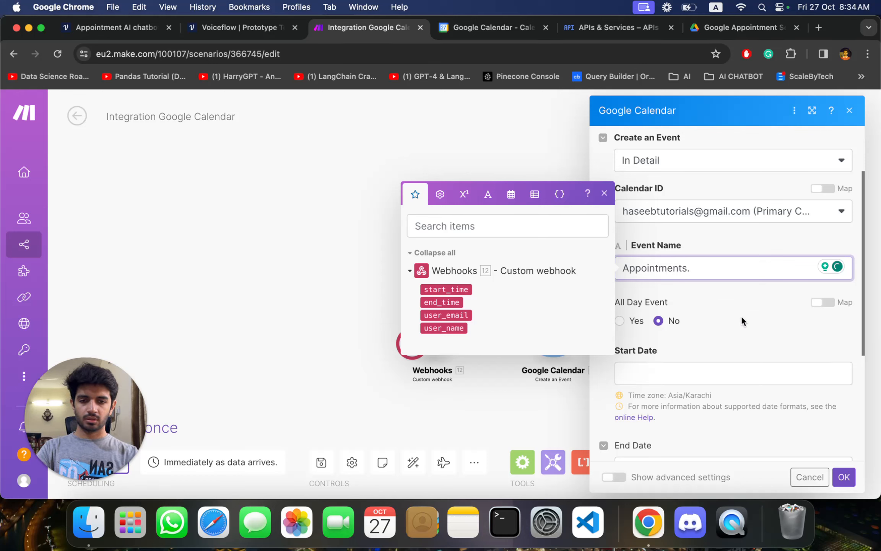
- Map the webhook's start_time to the event's Start Date and end_time to its End Date
scroll(741, 317, down, 3)
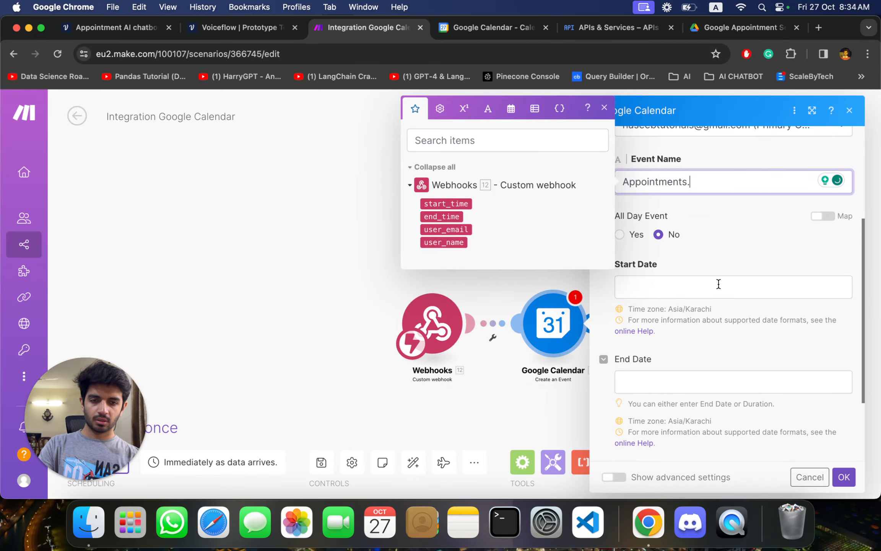
click(706, 295)
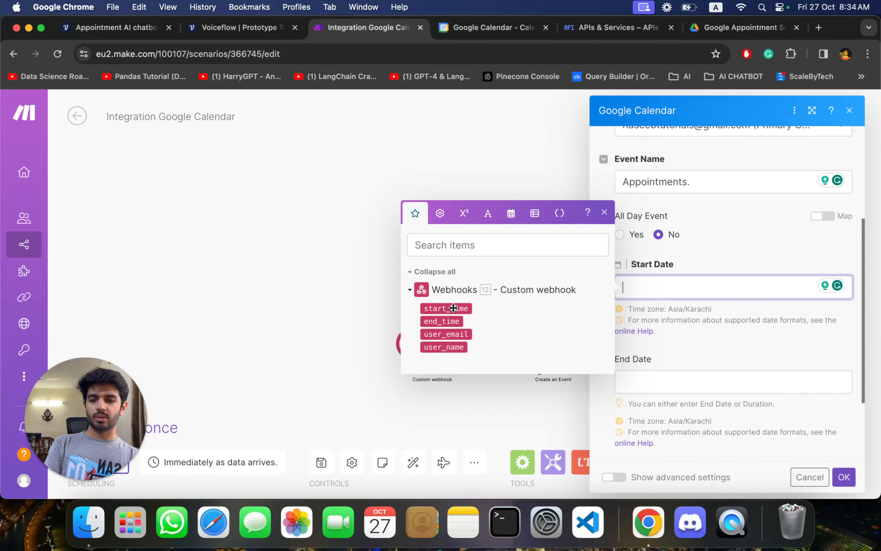
click(466, 304)
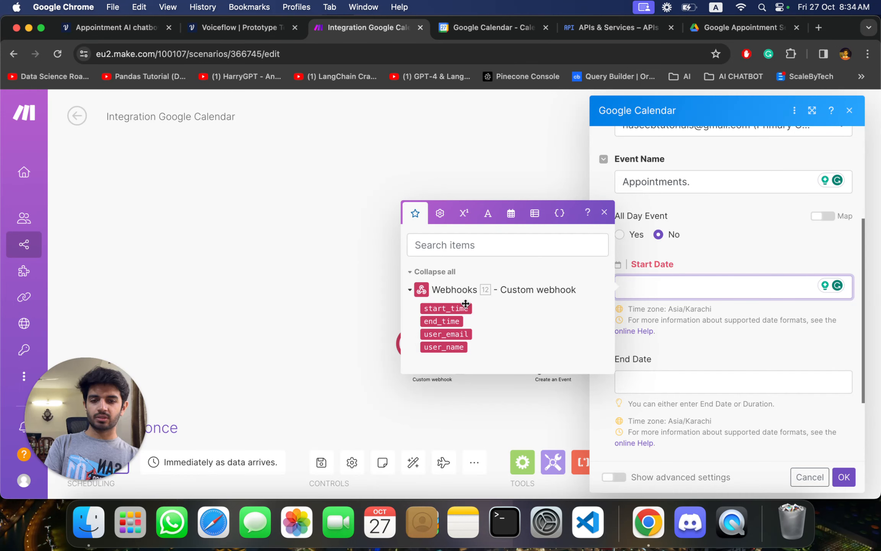
click(650, 381)
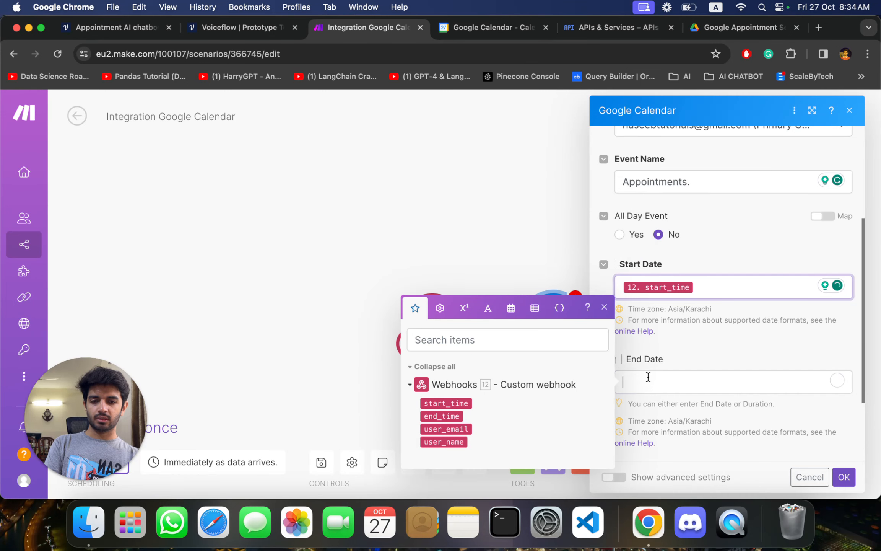
click(438, 415)
scroll(696, 365, down, 3)
click(658, 388)
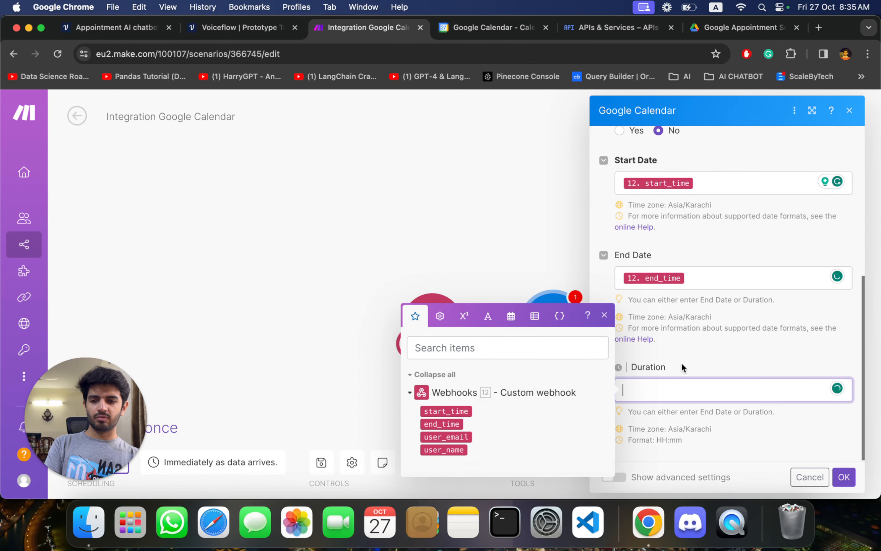
- Show the Google Calendar module's advanced settings and add an item under Attendees
scroll(681, 367, up, 1)
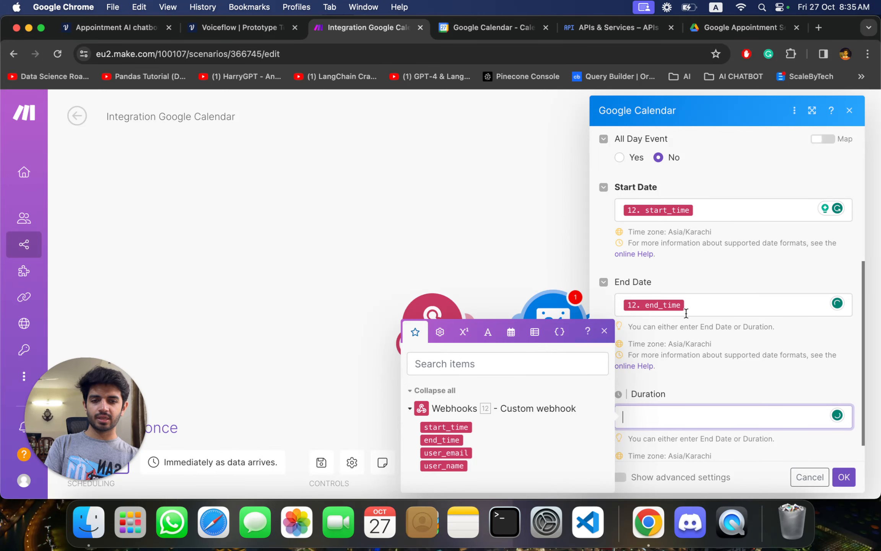
scroll(676, 381, down, 1)
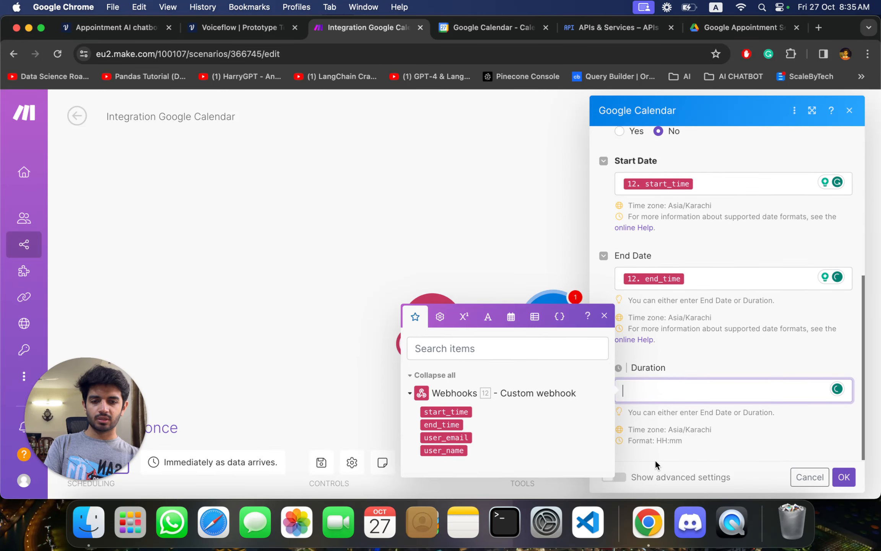
click(623, 480)
scroll(717, 431, down, 6)
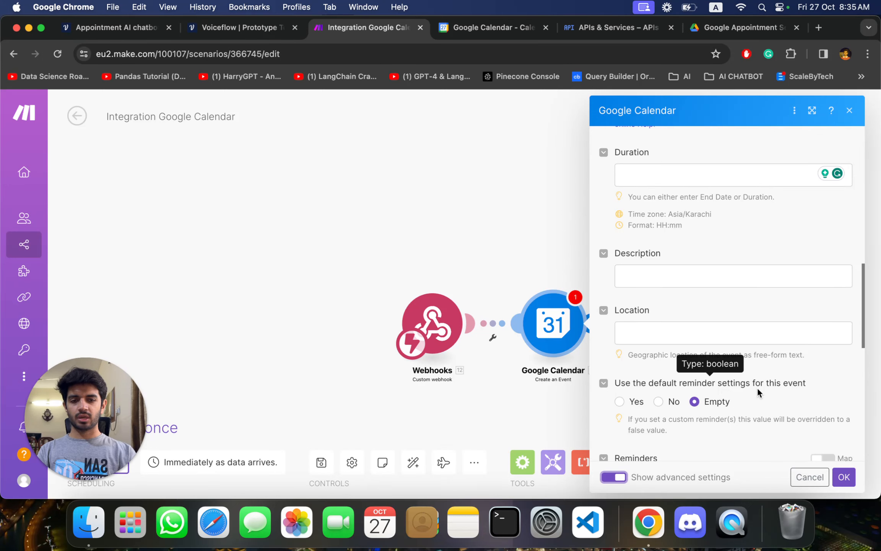
scroll(789, 388, down, 6)
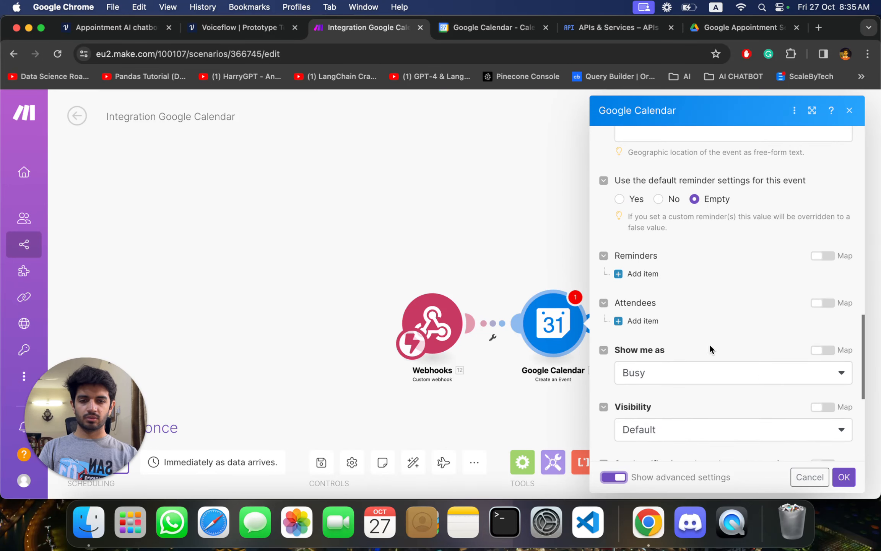
click(644, 321)
scroll(709, 355, down, 2)
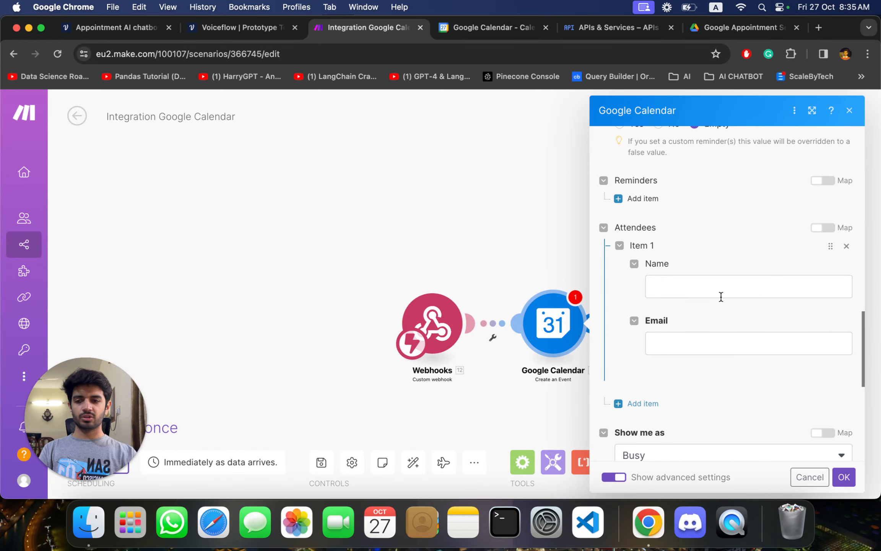
- Map the webhook's user_name to the attendee's Name and user_email to the attendee's Email
click(714, 282)
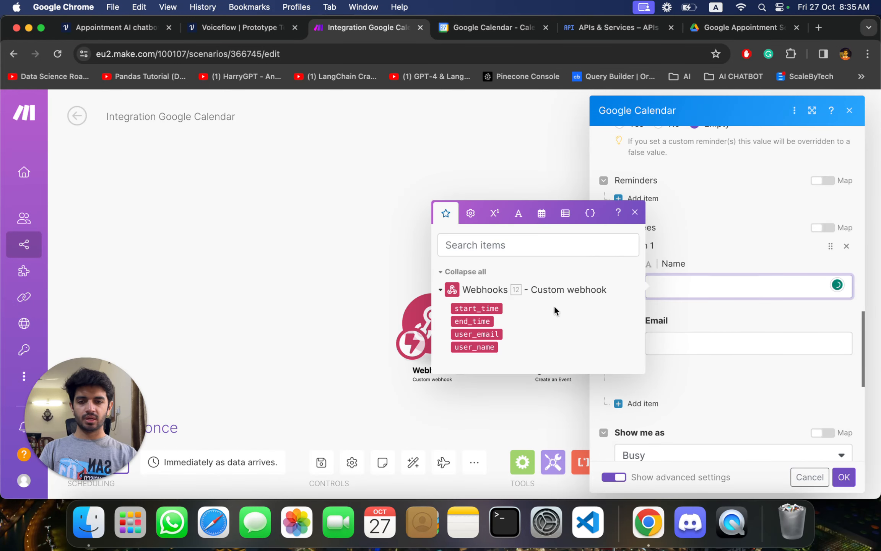
click(485, 347)
click(688, 341)
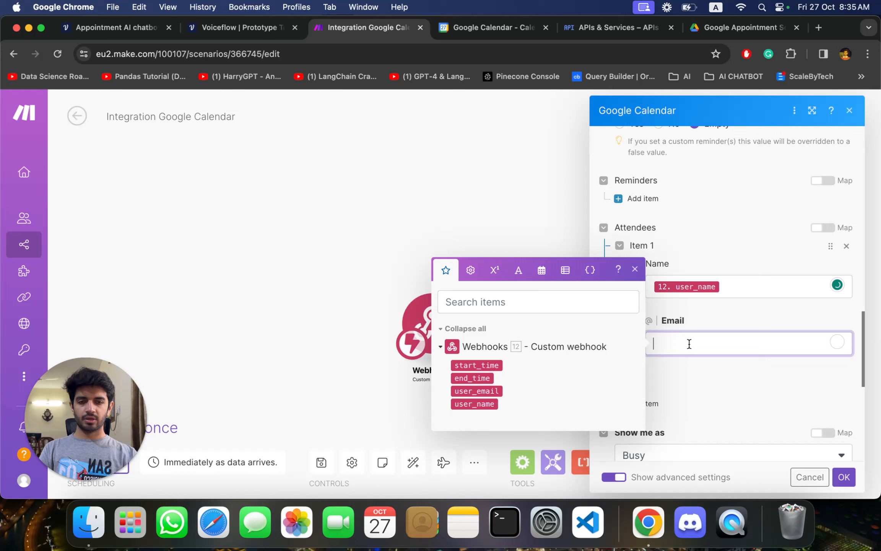
click(488, 391)
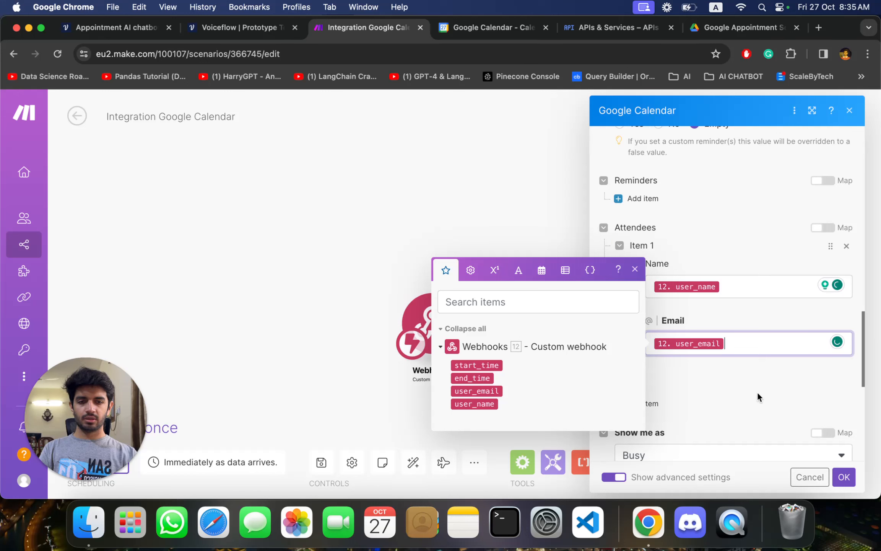
click(757, 391)
- Keep the event's Visibility at Default and set the event creation notifications to To All Guests
scroll(726, 390, down, 3)
scroll(679, 388, down, 4)
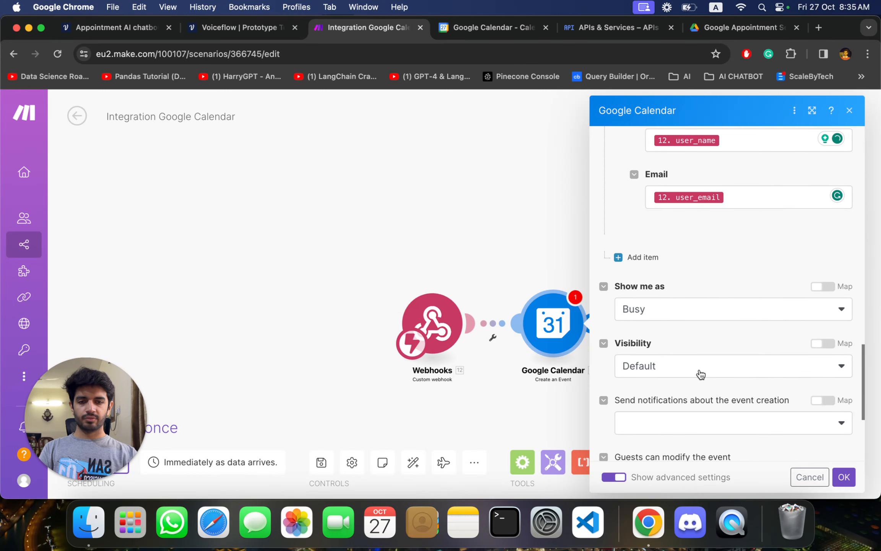
click(668, 350)
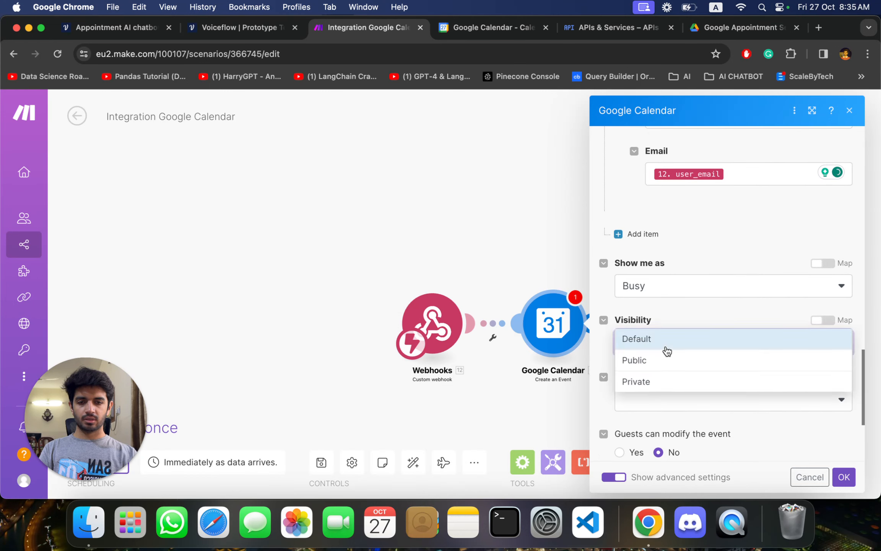
click(668, 351)
scroll(688, 383, down, 2)
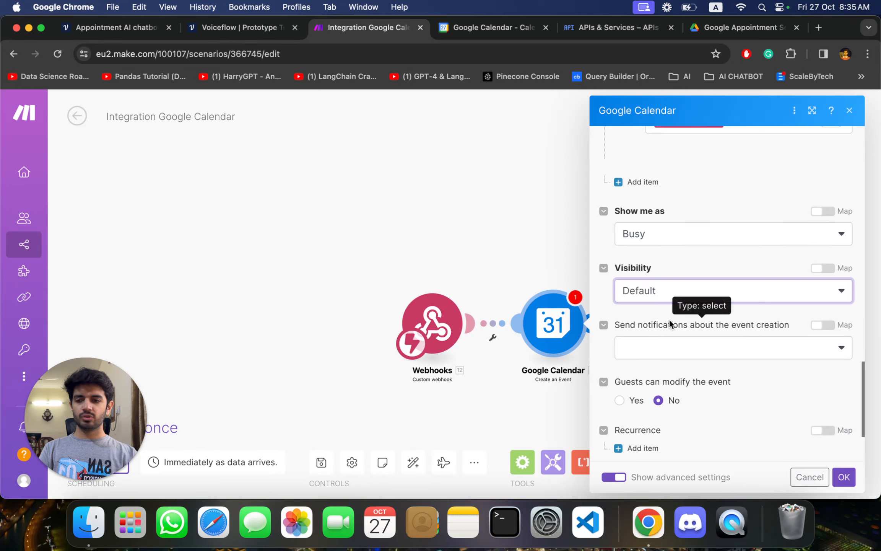
click(721, 359)
click(719, 360)
click(720, 358)
click(685, 372)
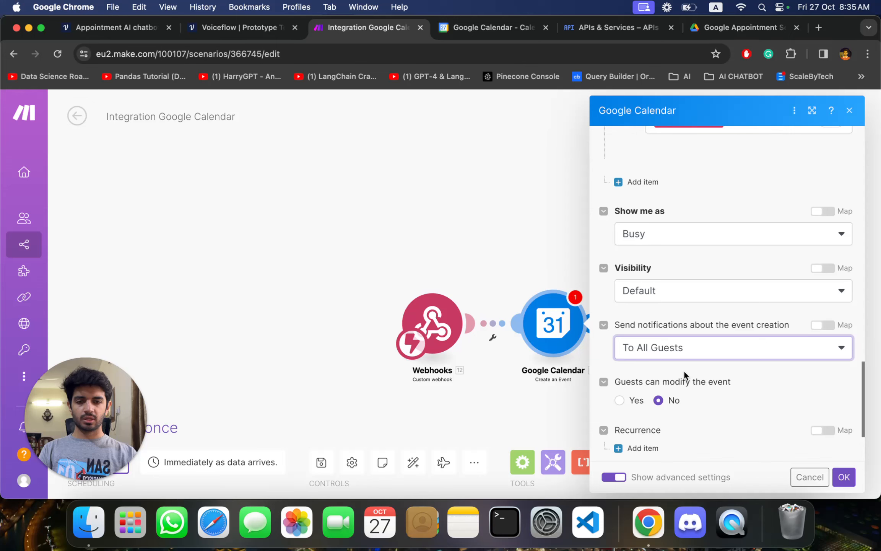
- Set Add Google Meet Video Conferencing to Yes for the event
scroll(762, 408, down, 3)
scroll(701, 364, down, 1)
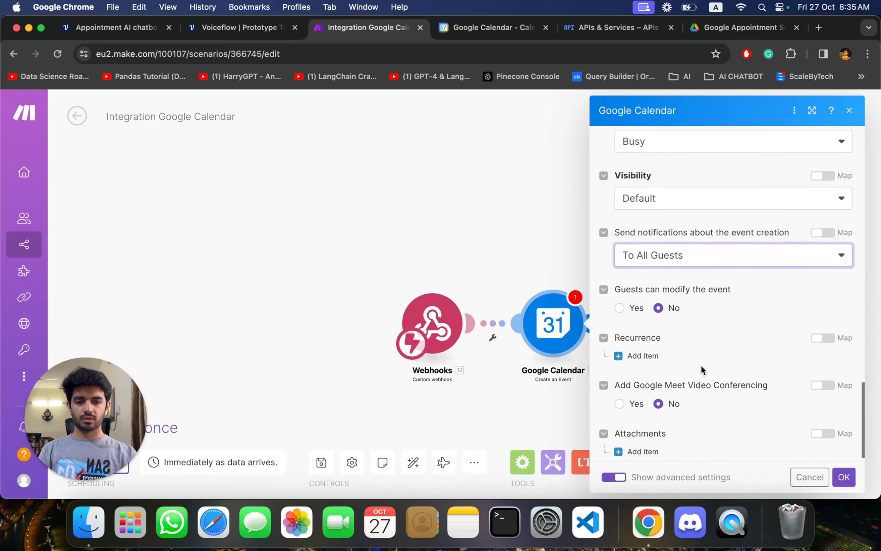
click(616, 403)
scroll(720, 402, down, 1)
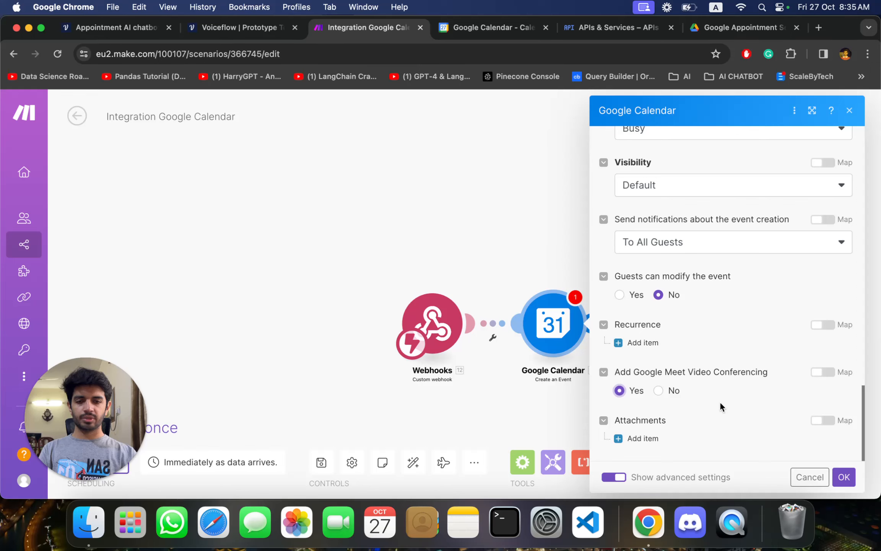
- Review all of the event's fields and accept the Google Calendar module's settings
scroll(740, 328, up, 15)
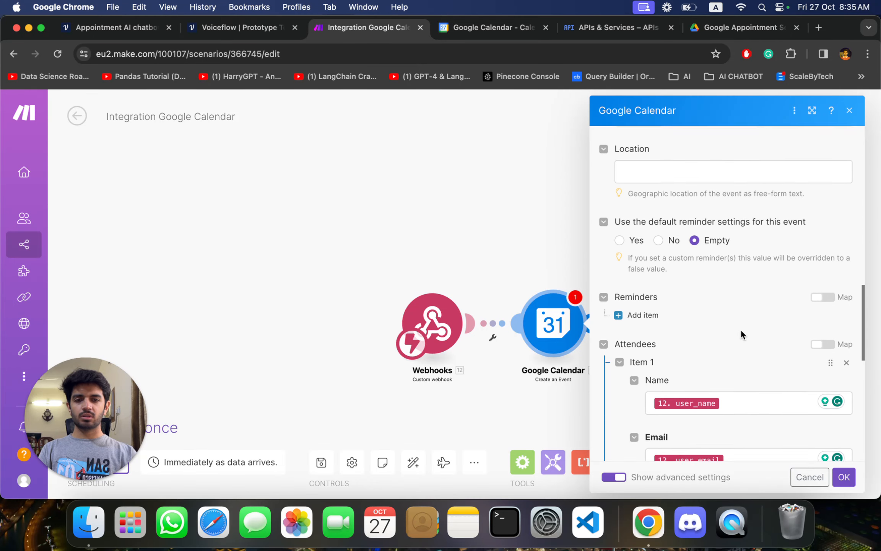
scroll(741, 329, up, 3)
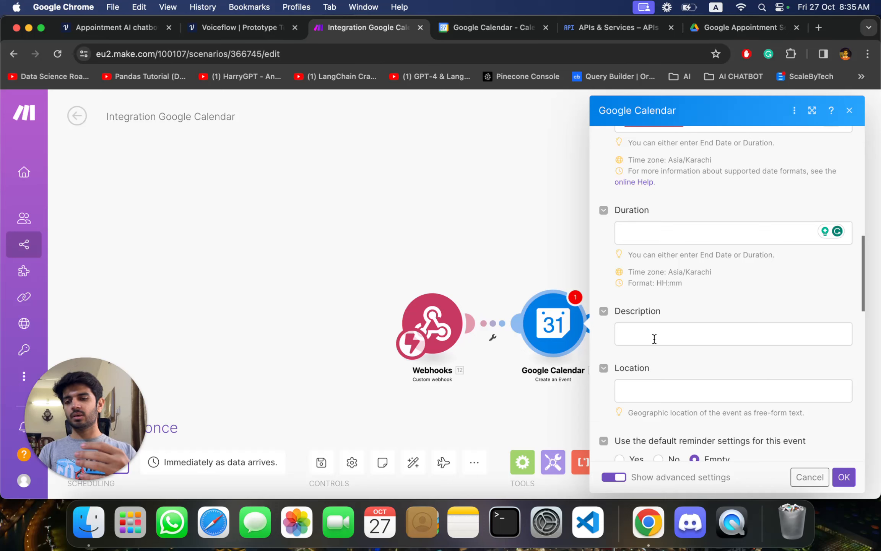
scroll(690, 295, down, 2)
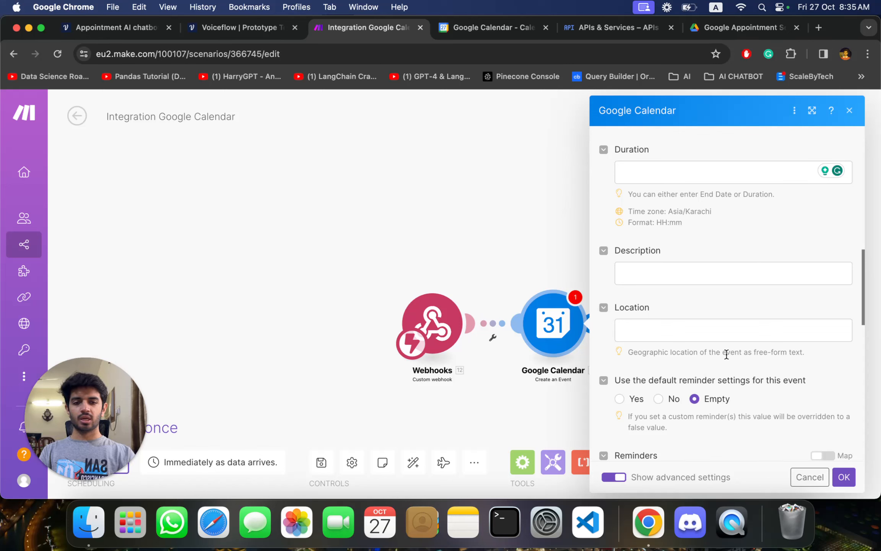
scroll(735, 353, down, 15)
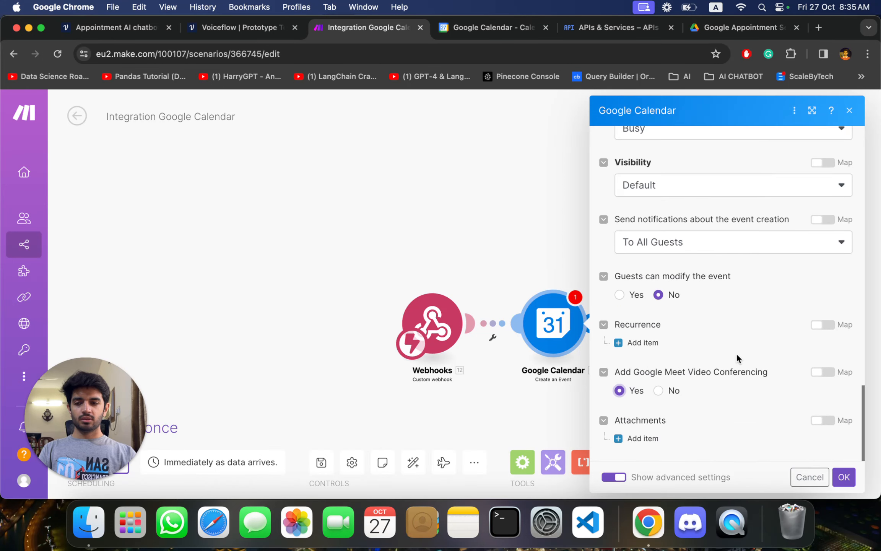
scroll(757, 386, up, 20)
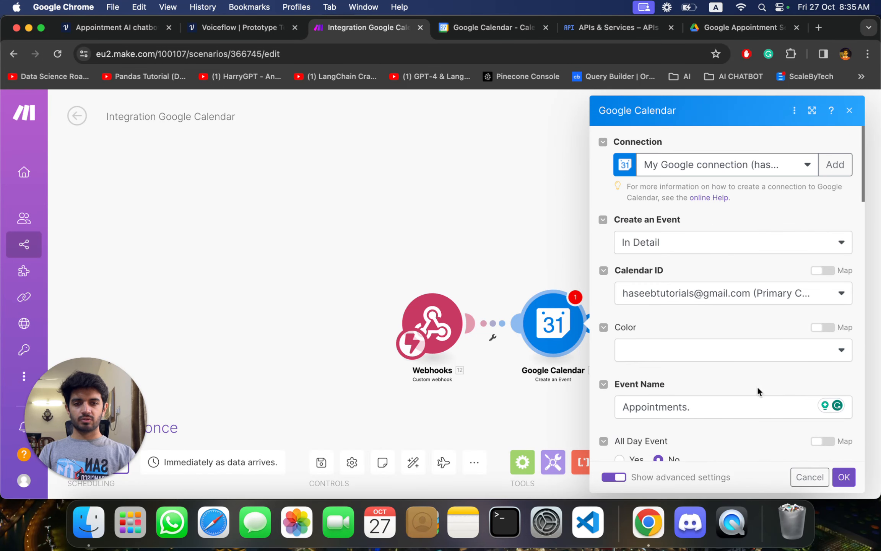
scroll(758, 386, down, 10)
scroll(759, 294, down, 8)
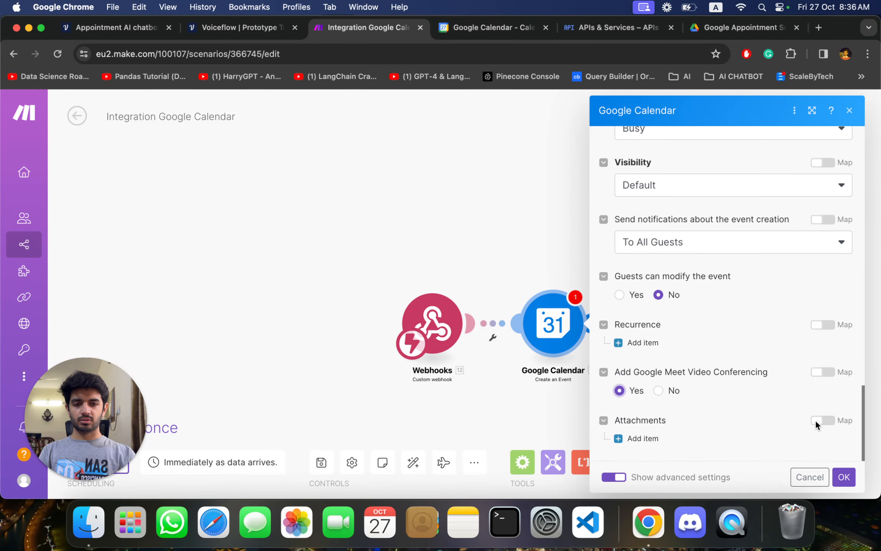
click(844, 476)
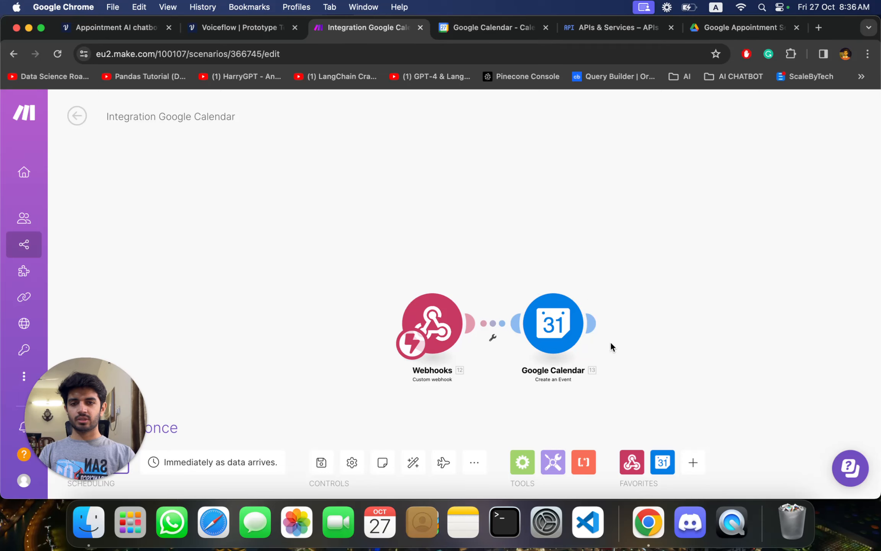
- Switch to Google Calendar and leave its settings to view the week calendar
mouse_move(572, 321)
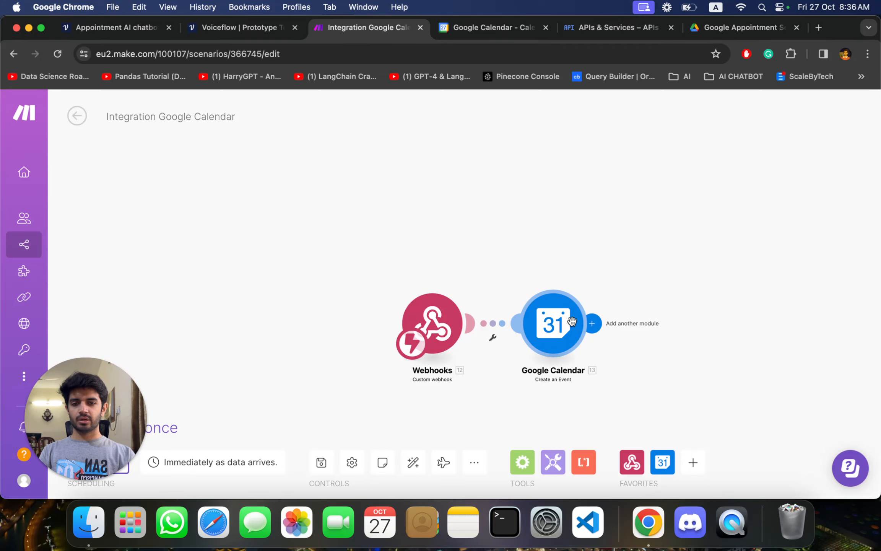
click(484, 29)
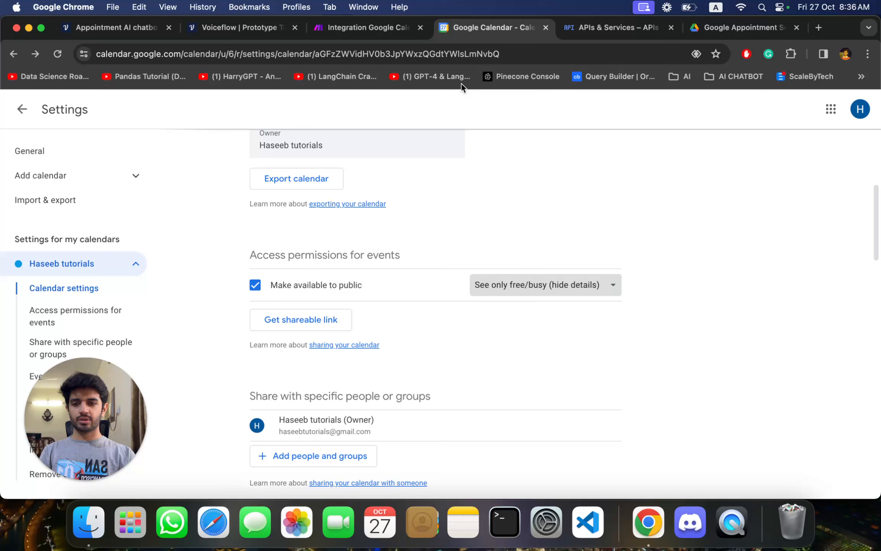
click(22, 109)
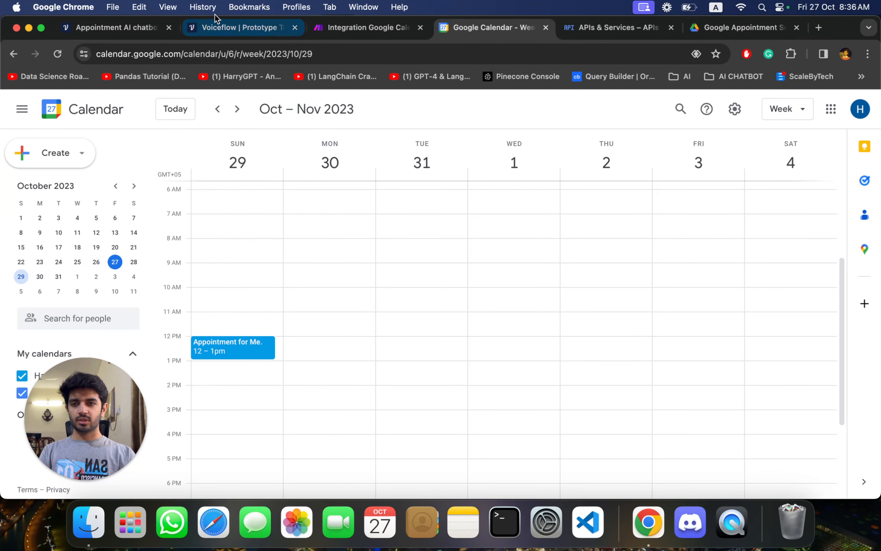
- Return to the Voiceflow canvas, close the Test Request result, and open the Response AI prompt in New Block 7 after the webhook
click(120, 21)
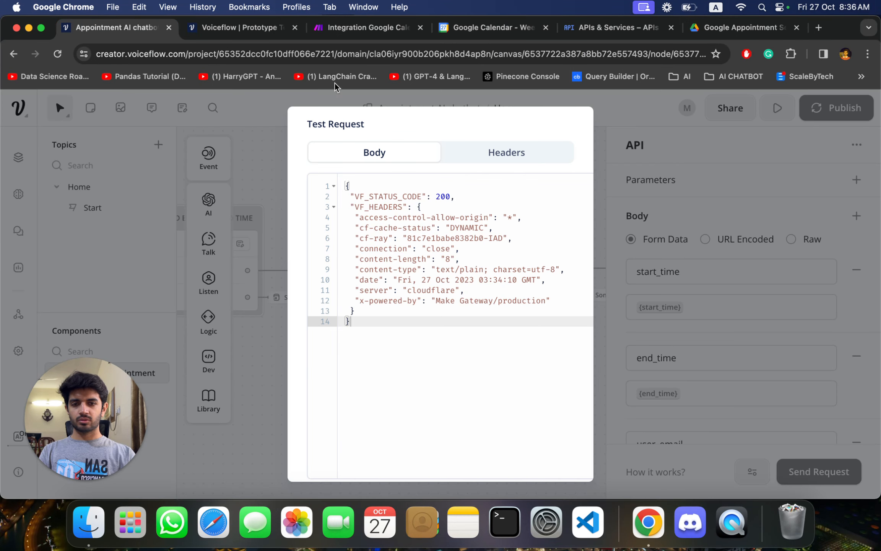
click(232, 34)
click(136, 29)
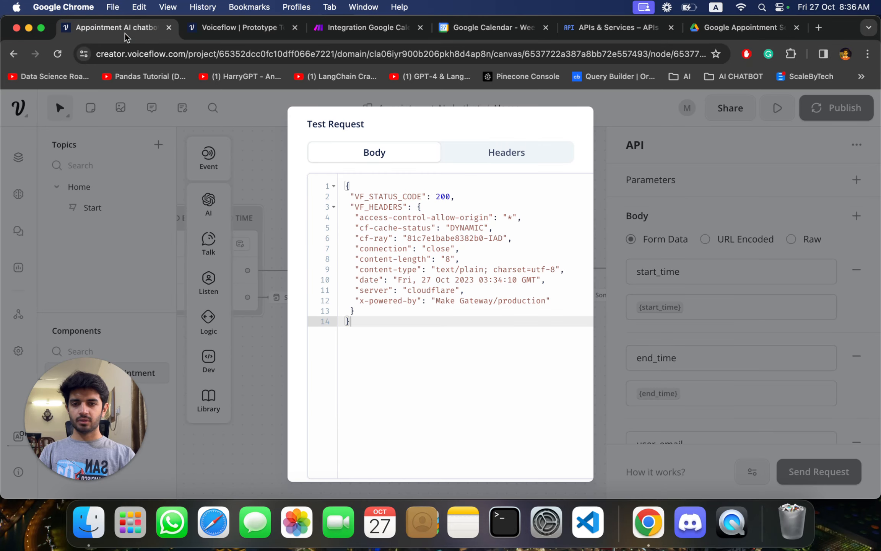
click(253, 163)
scroll(422, 182, right, 5)
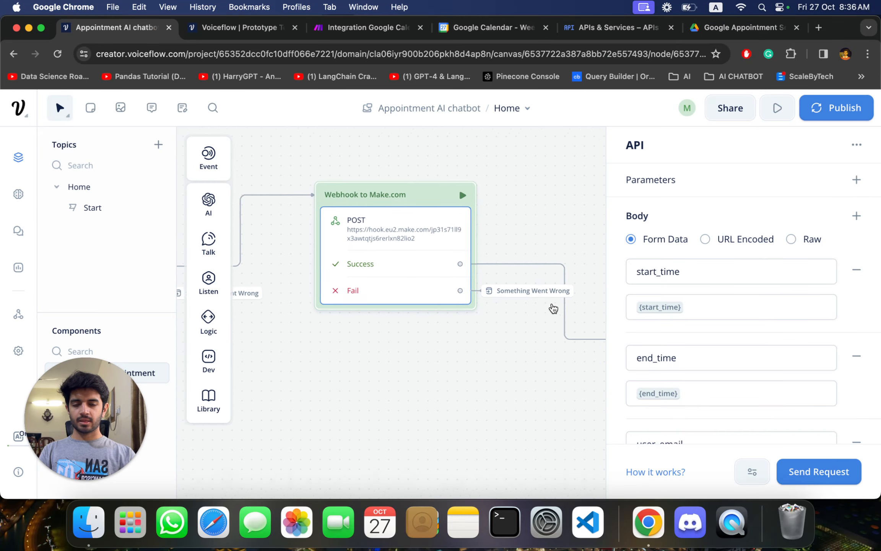
scroll(499, 369, right, 5)
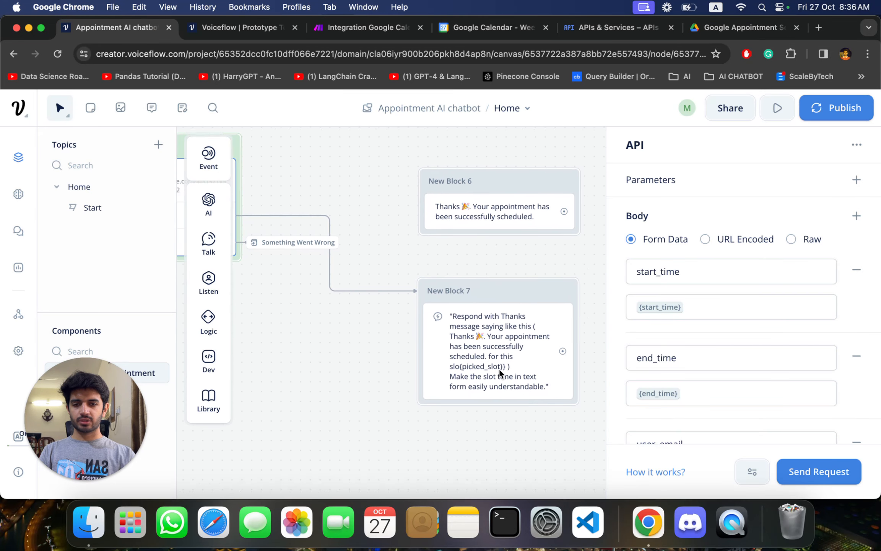
click(450, 332)
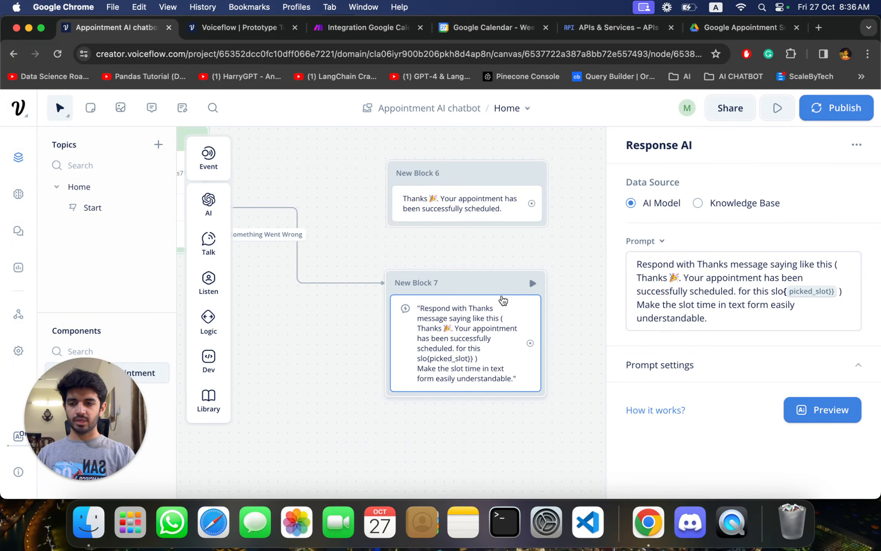
- Trace the chatbot flow backwards from the confirmation response through the webhook, ISO time, user email and user name blocks
scroll(470, 253, down, 3)
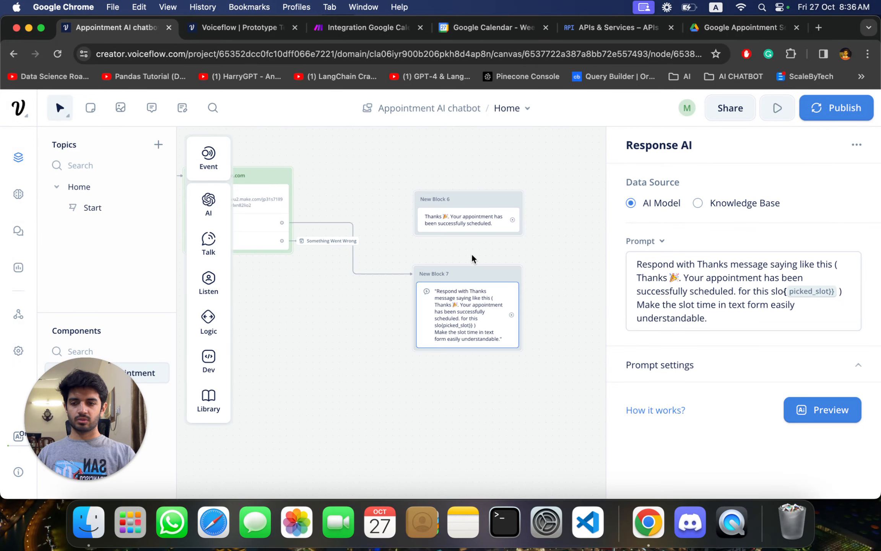
scroll(471, 253, left, 5)
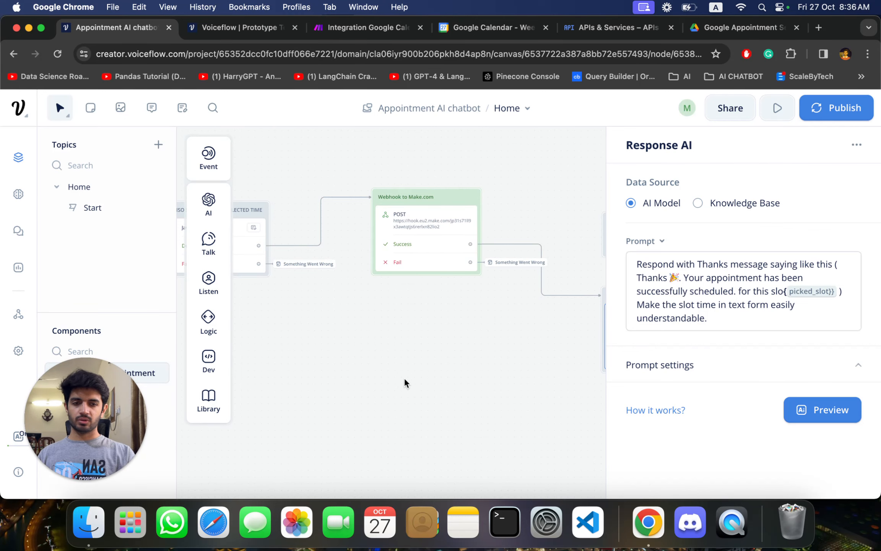
scroll(456, 354, left, 10)
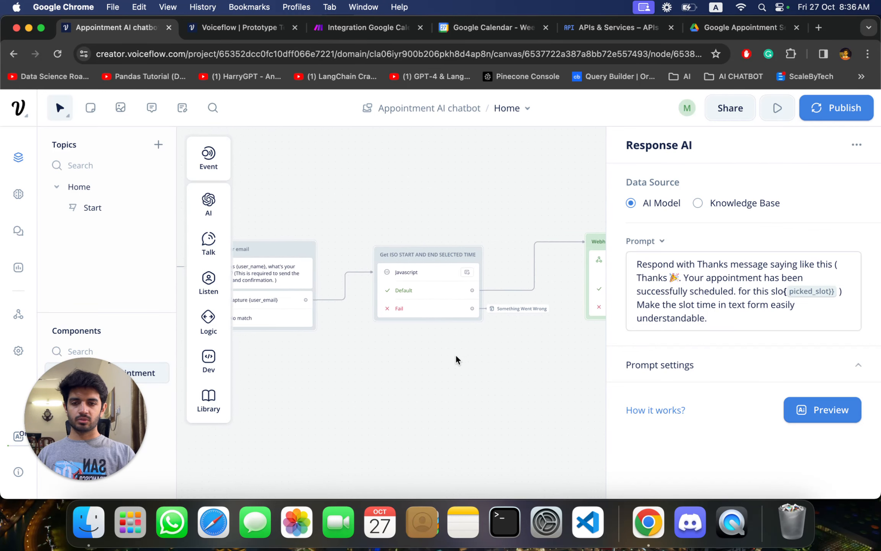
click(721, 33)
click(106, 27)
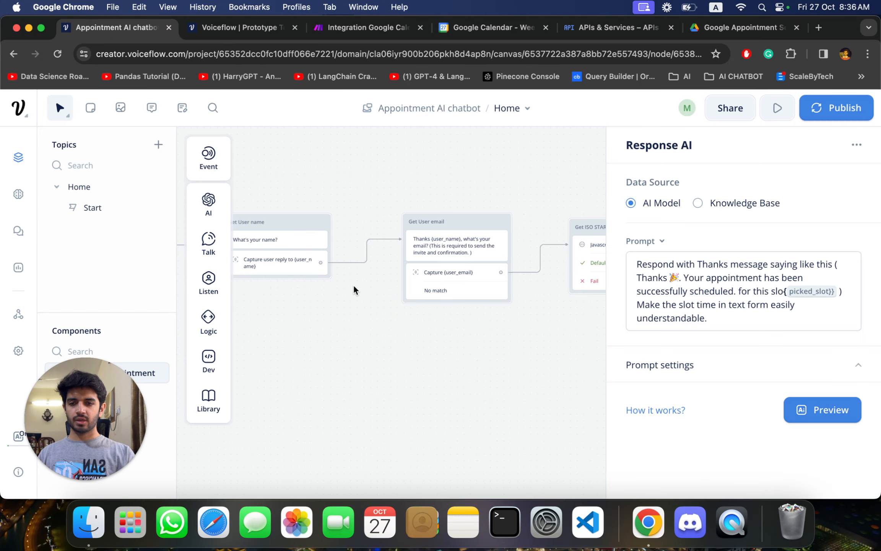
scroll(425, 322, left, 5)
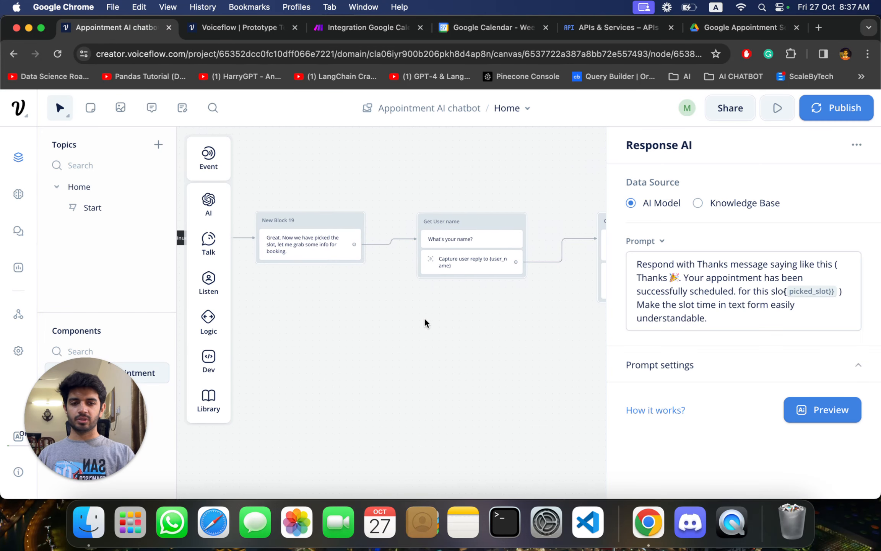